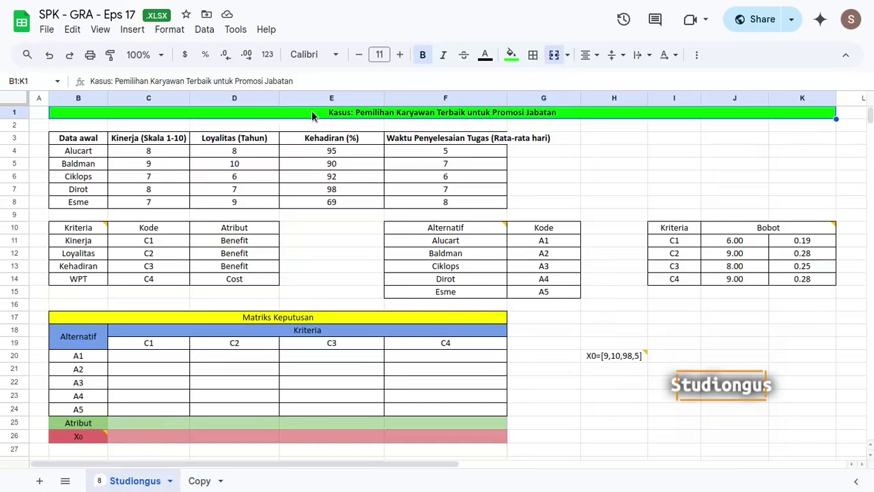
- Examine the initial data table in B3:F8, including its criteria headings, employee names and scores
{"action": "left_click_drag", "start_coordinate": [95, 137], "coordinate": [447, 203]}
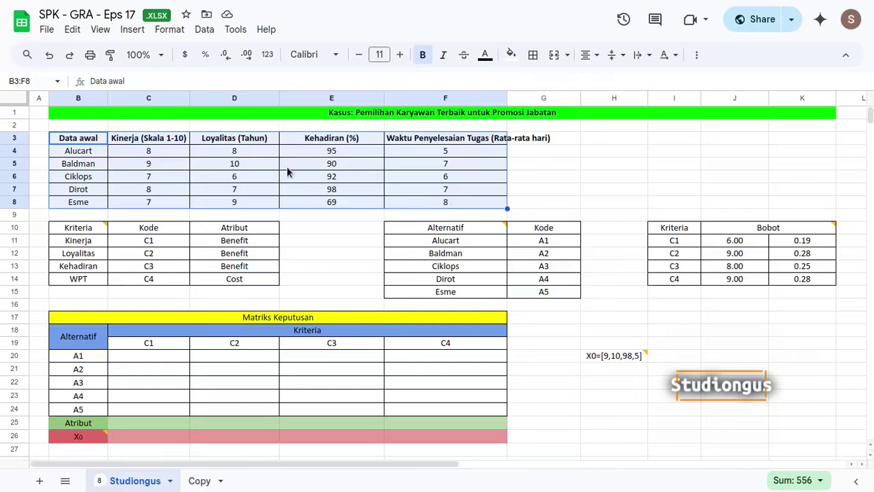
{"action": "left_click", "coordinate": [81, 139]}
{"action": "left_click", "coordinate": [139, 140]}
{"action": "left_click_drag", "start_coordinate": [324, 145], "coordinate": [451, 144]}
{"action": "left_click_drag", "start_coordinate": [85, 151], "coordinate": [78, 203]}
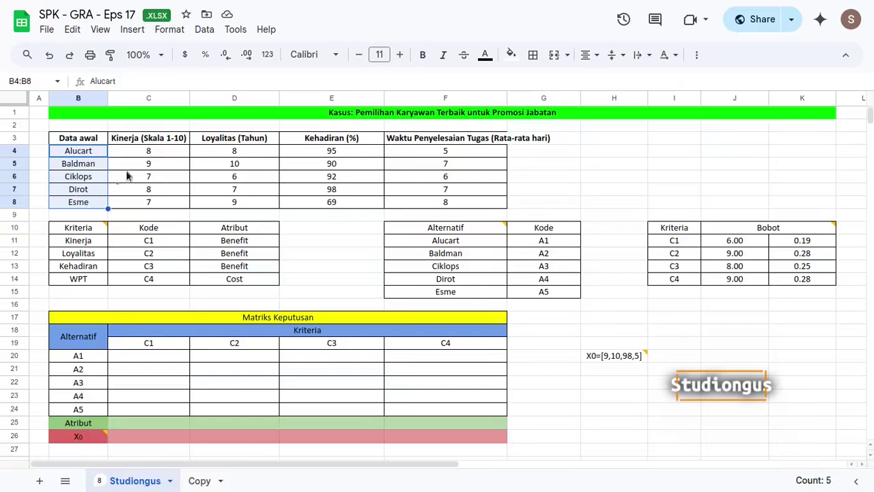
{"action": "left_click_drag", "start_coordinate": [171, 150], "coordinate": [424, 204]}
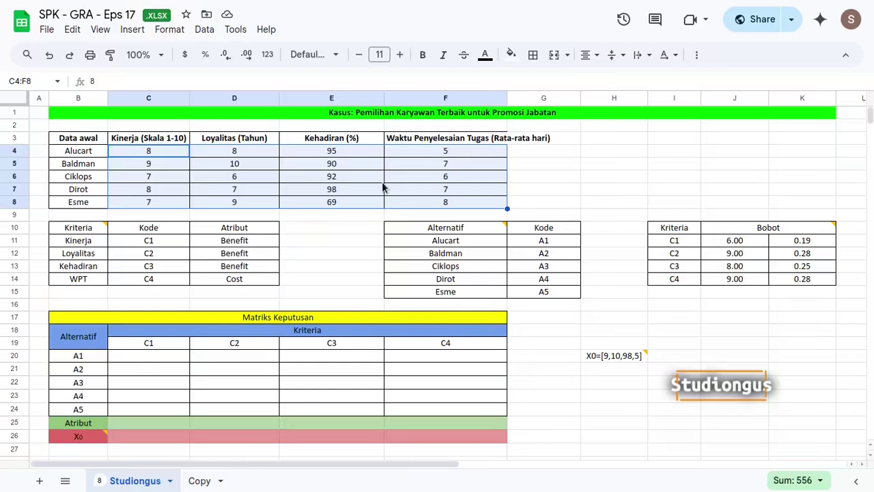
- Examine the criteria table in B10:D14, reading the note on Kriteria and each criterion's code and attribute
{"action": "left_click", "coordinate": [144, 233]}
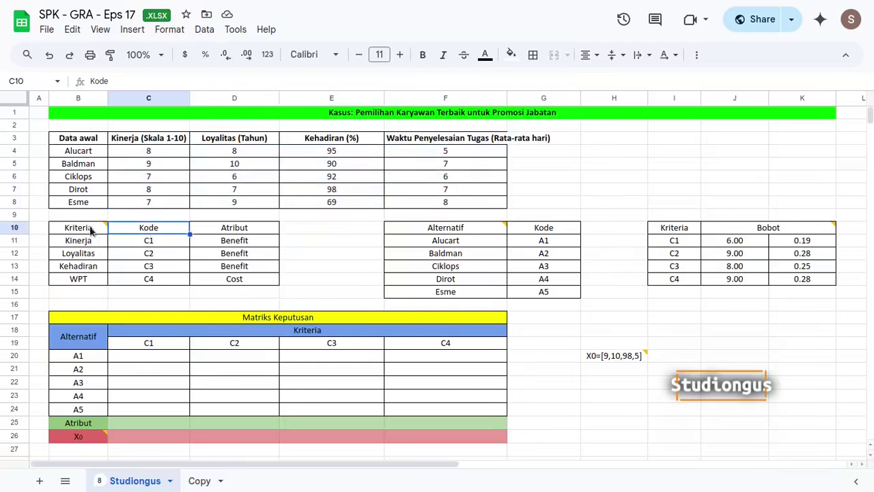
{"action": "mouse_move", "coordinate": [90, 230]}
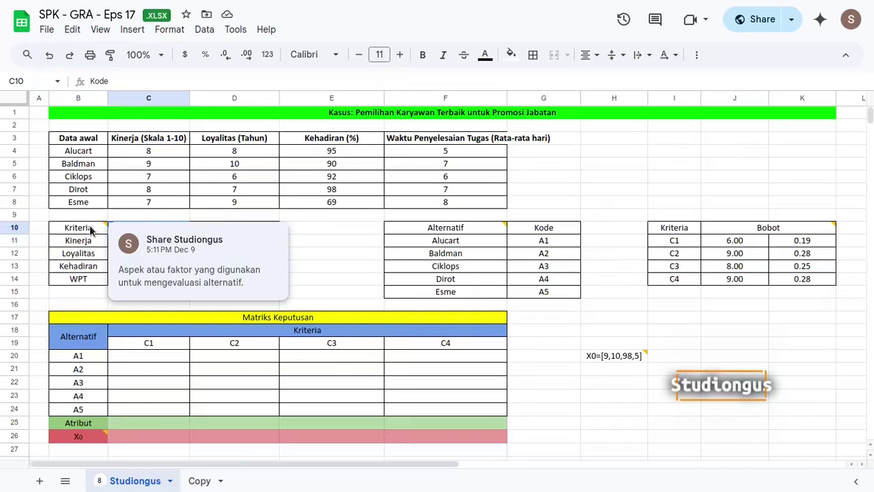
{"action": "left_click_drag", "start_coordinate": [445, 240], "coordinate": [443, 297]}
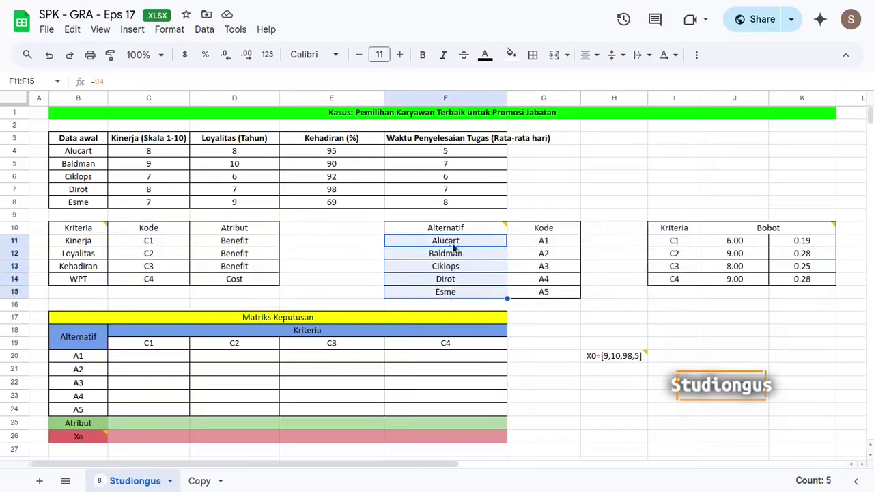
{"action": "left_click", "coordinate": [92, 241]}
{"action": "left_click_drag", "start_coordinate": [91, 253], "coordinate": [92, 281]}
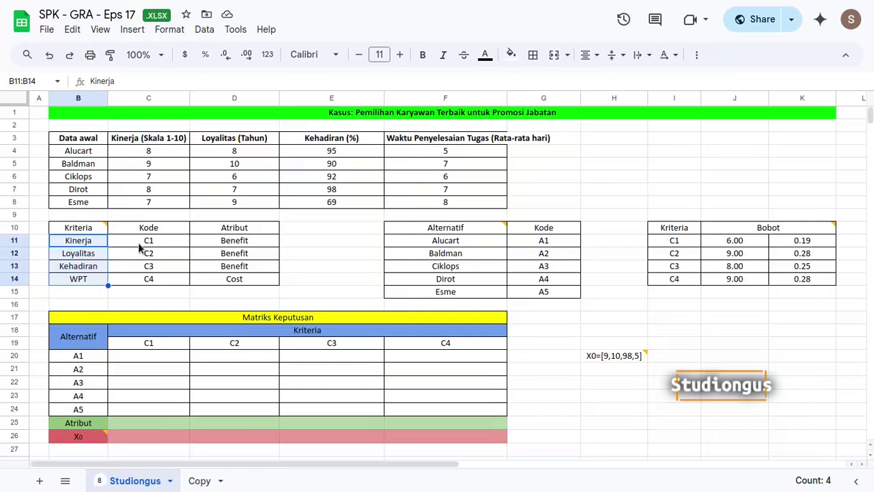
{"action": "left_click", "coordinate": [169, 242]}
{"action": "left_click_drag", "start_coordinate": [169, 242], "coordinate": [173, 275]}
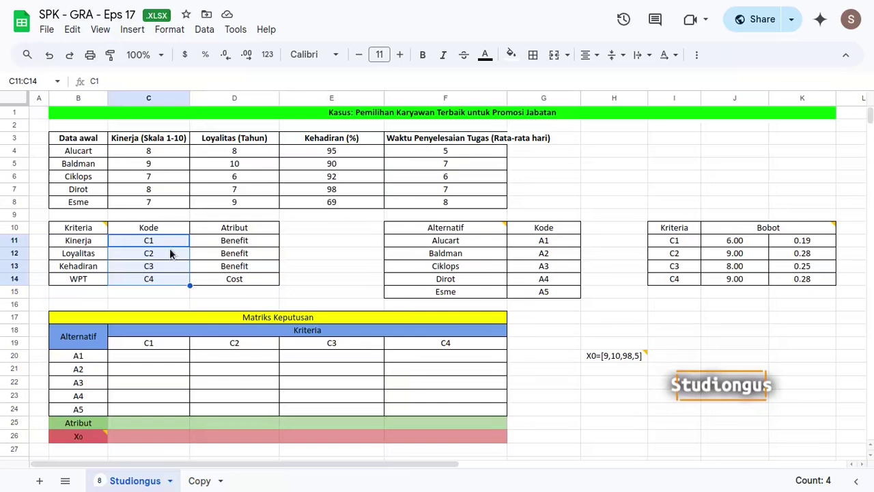
{"action": "key", "text": "Right"}
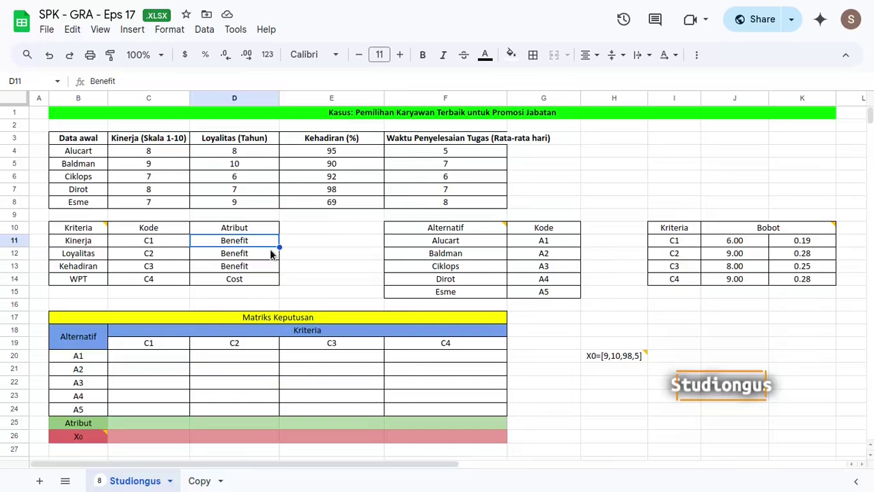
{"action": "key", "text": "Down"}
{"action": "key", "text": "Down"}
{"action": "key", "text": "Down"}
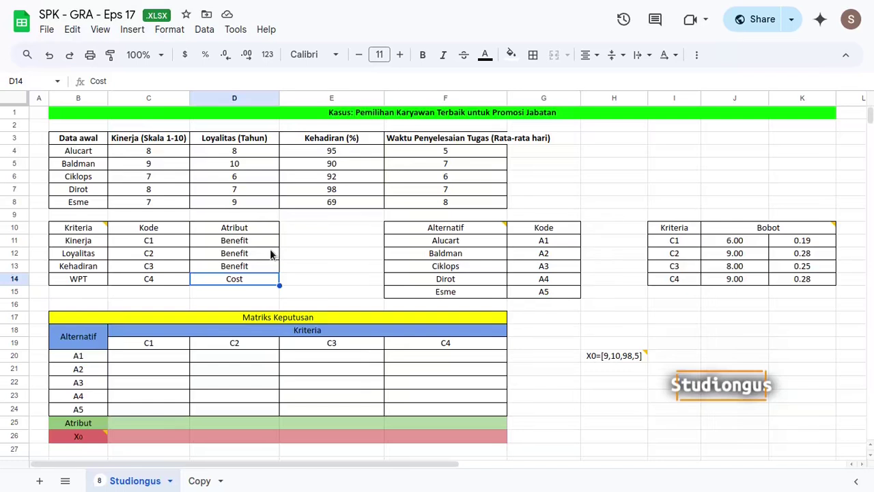
- Examine the alternatives table in F10:G15, reading the note on Alternatif and the code of each alternative
{"action": "key", "text": "Right"}
{"action": "key", "text": "Right"}
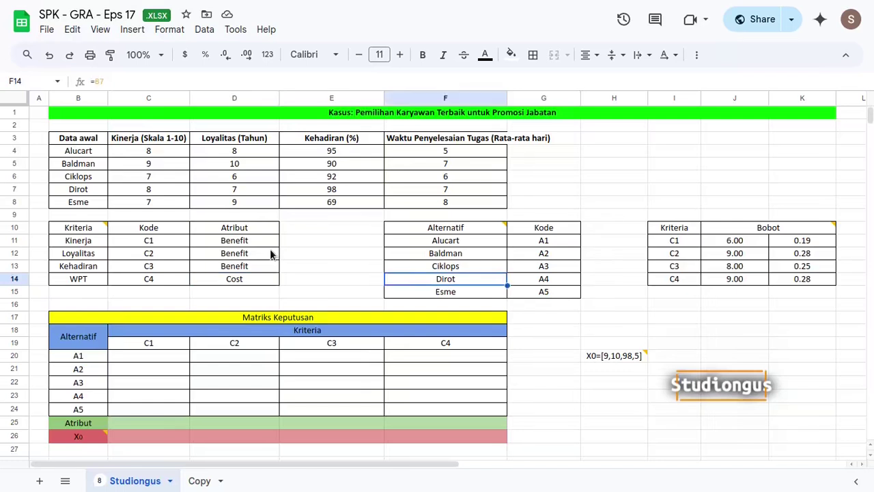
{"action": "key", "text": "Up"}
{"action": "key", "text": "Up"}
{"action": "key", "text": "Up"}
{"action": "key", "text": "Up"}
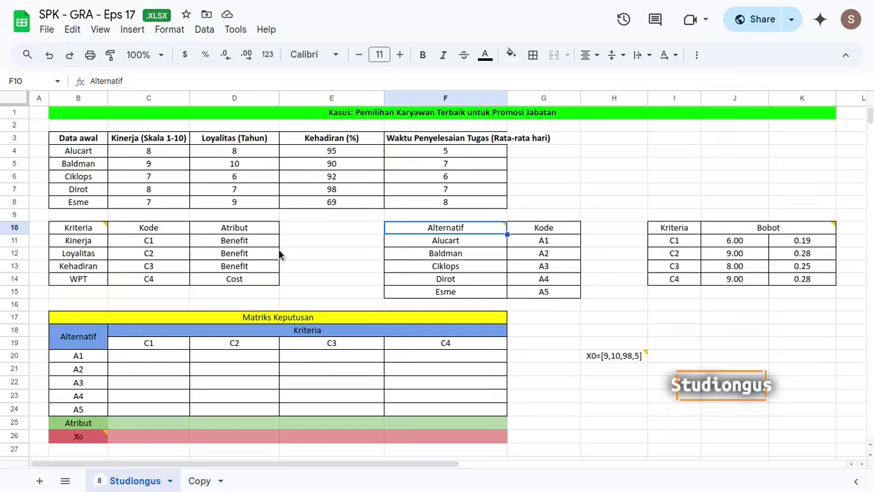
{"action": "mouse_move", "coordinate": [465, 227]}
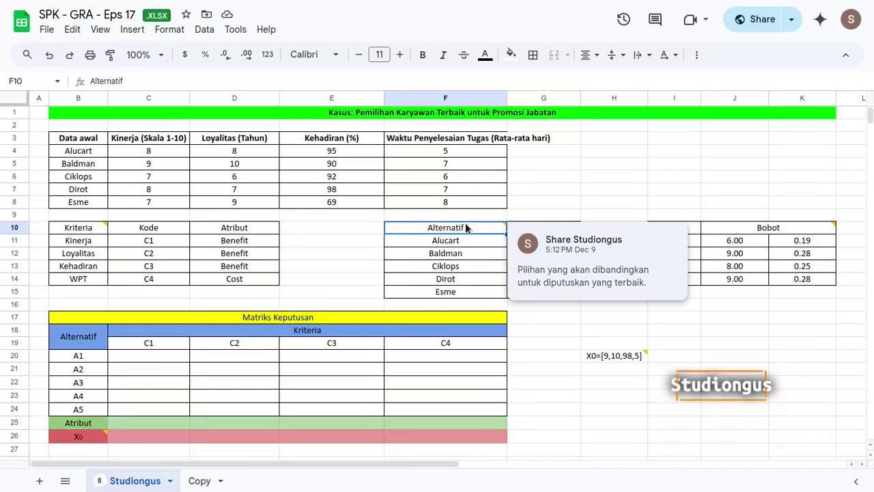
{"action": "left_click_drag", "start_coordinate": [466, 293], "coordinate": [477, 247]}
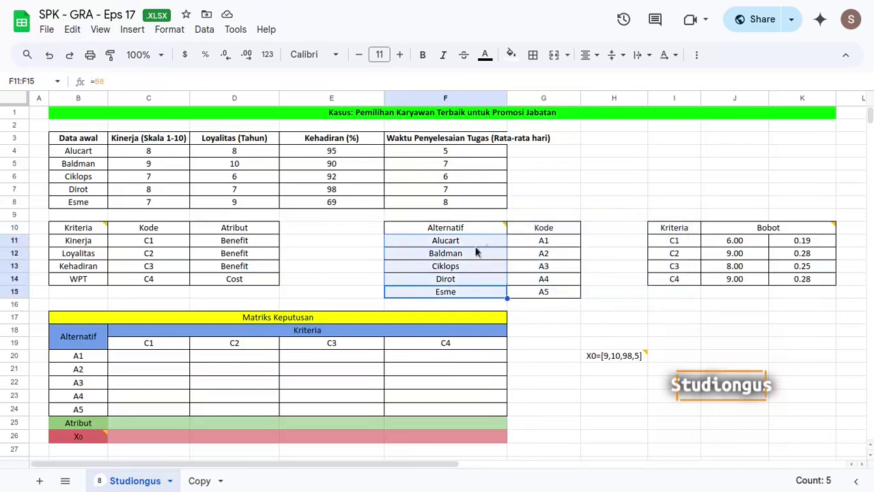
{"action": "left_click", "coordinate": [477, 243]}
{"action": "left_click_drag", "start_coordinate": [537, 243], "coordinate": [537, 296]}
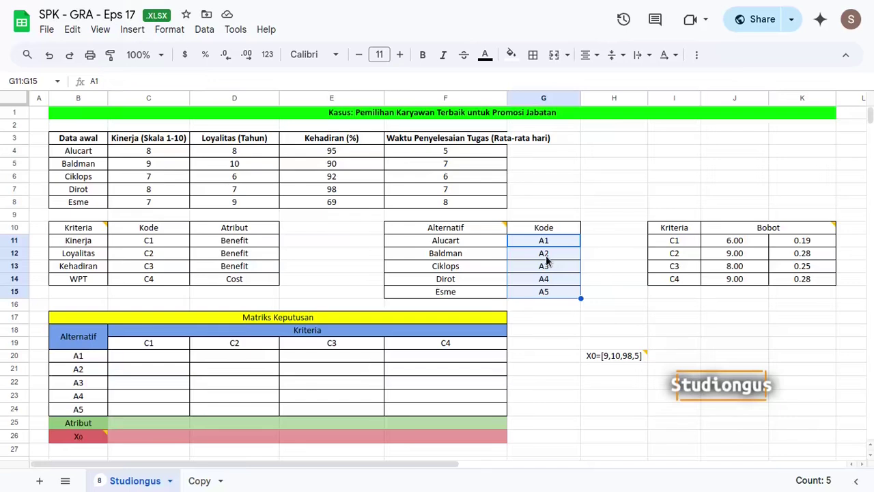
- Read the note on Bobot and show the raw weights in J11:J14 without decimal places
{"action": "key", "text": "Right"}
{"action": "key", "text": "Right"}
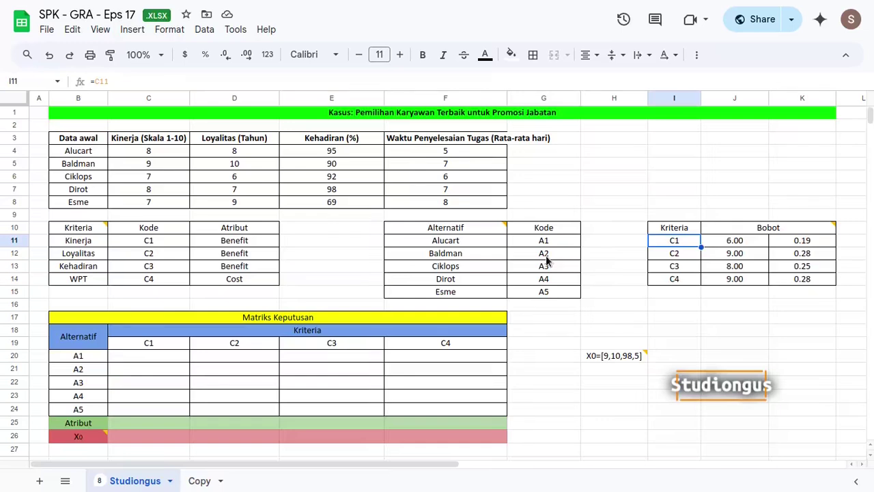
{"action": "mouse_move", "coordinate": [734, 231]}
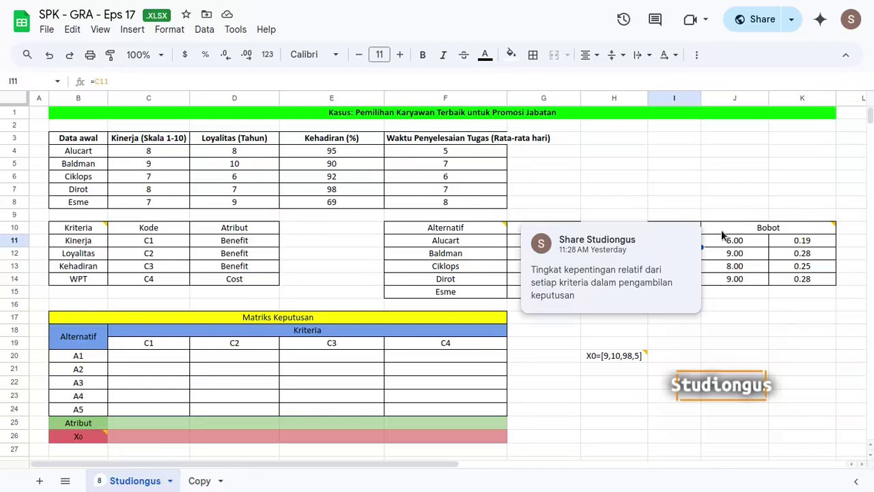
{"action": "left_click_drag", "start_coordinate": [735, 243], "coordinate": [729, 281]}
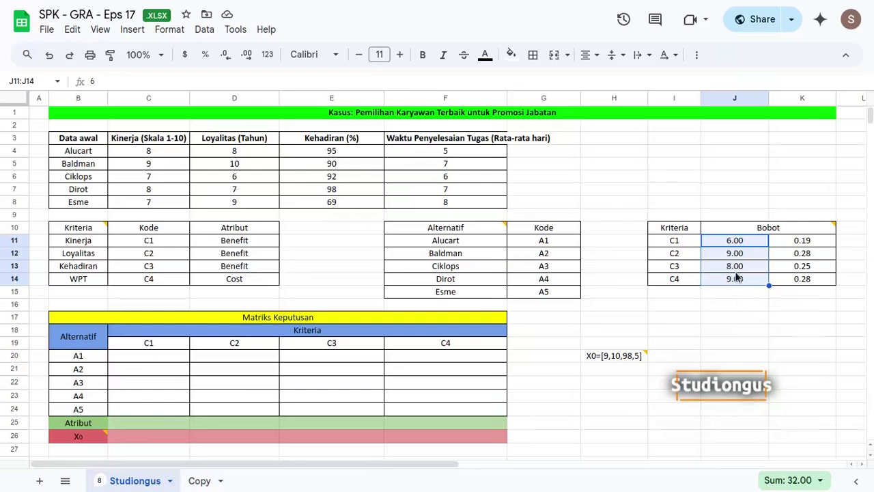
{"action": "left_click", "coordinate": [225, 54]}
{"action": "left_click", "coordinate": [225, 55]}
- Clear the normalized weights in K11:K14 of the Bobot table
{"action": "left_click", "coordinate": [802, 243]}
{"action": "left_click_drag", "start_coordinate": [802, 251], "coordinate": [803, 277]}
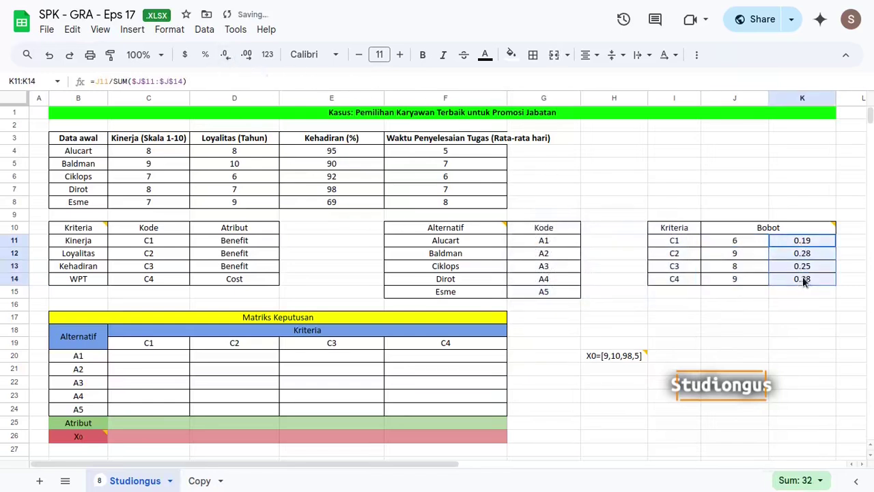
{"action": "key", "text": "Delete"}
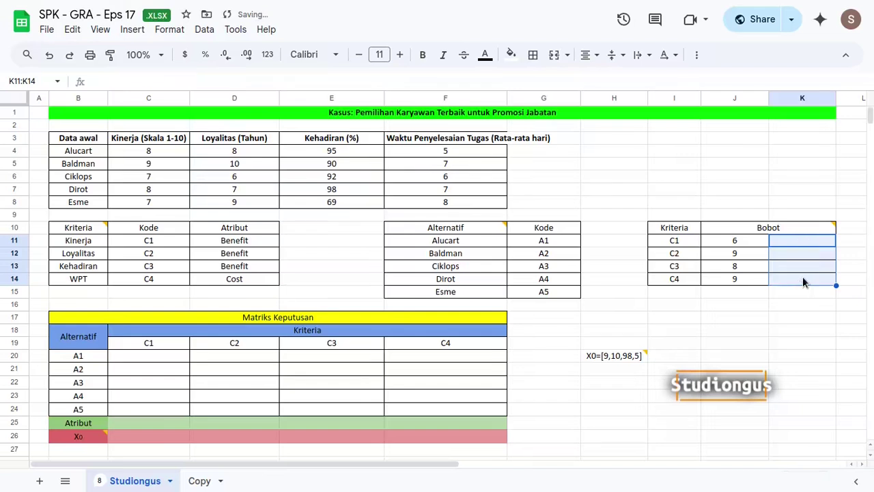
- Enter the normalized weight formula =J11/SUM($J$11:$J$14) in K11 for criterion C1
{"action": "key", "text": "Up"}
{"action": "key", "text": "Down"}
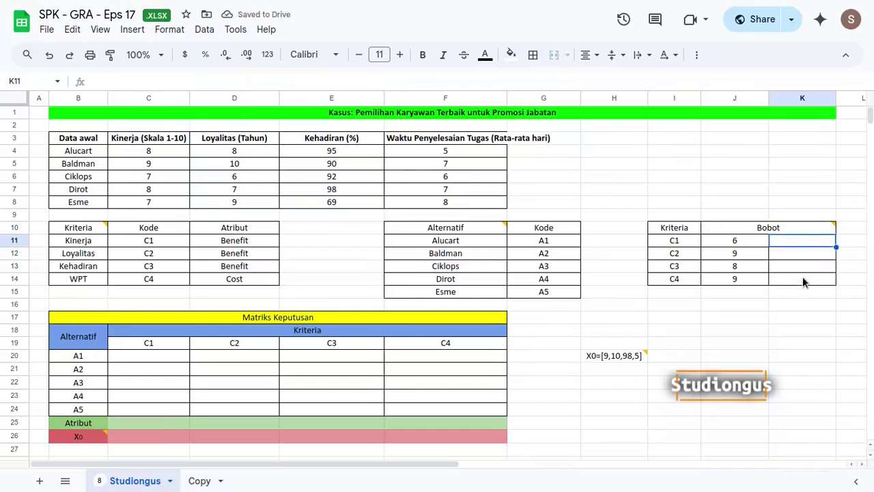
{"action": "type", "text": "="}
{"action": "key", "text": "Left"}
{"action": "type", "text": "/"}
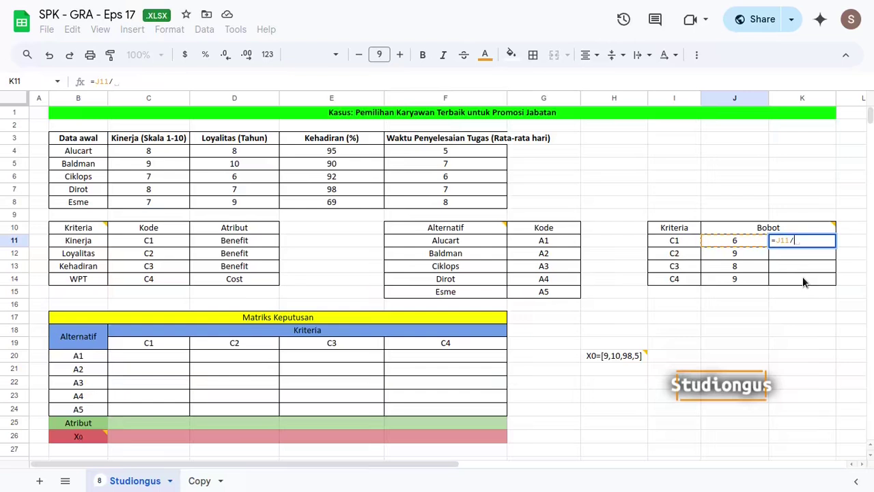
{"action": "type", "text": "sum("}
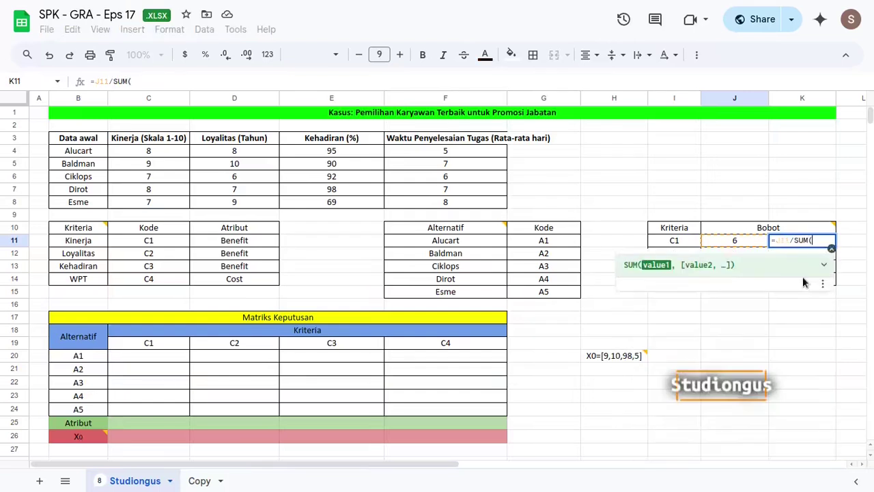
{"action": "key", "text": "Left"}
{"action": "key", "text": "shift+Down"}
{"action": "key", "text": "shift+Down"}
{"action": "key", "text": "shift+Down"}
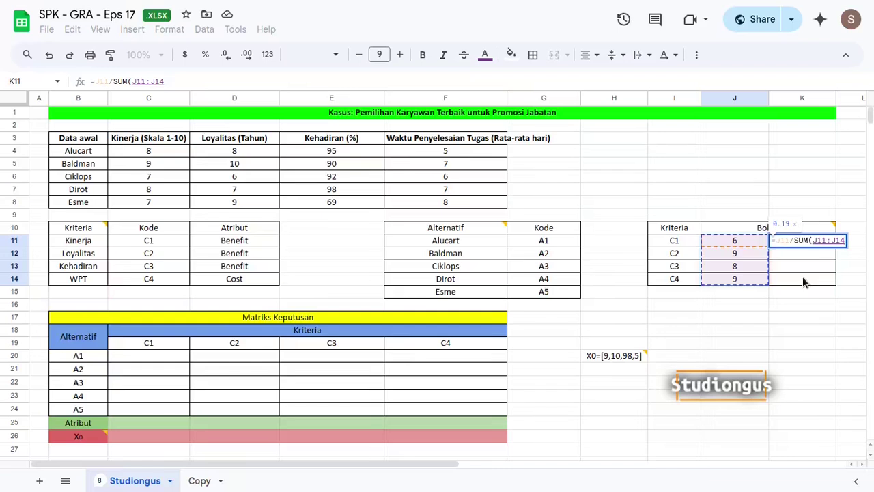
{"action": "key", "text": "F4"}
{"action": "key", "text": "Return"}
- Fill the normalized weight formula from K11 down through K14
{"action": "key", "text": "Up"}
{"action": "key", "text": "shift+Down"}
{"action": "key", "text": "shift+Down"}
{"action": "key", "text": "shift+Down"}
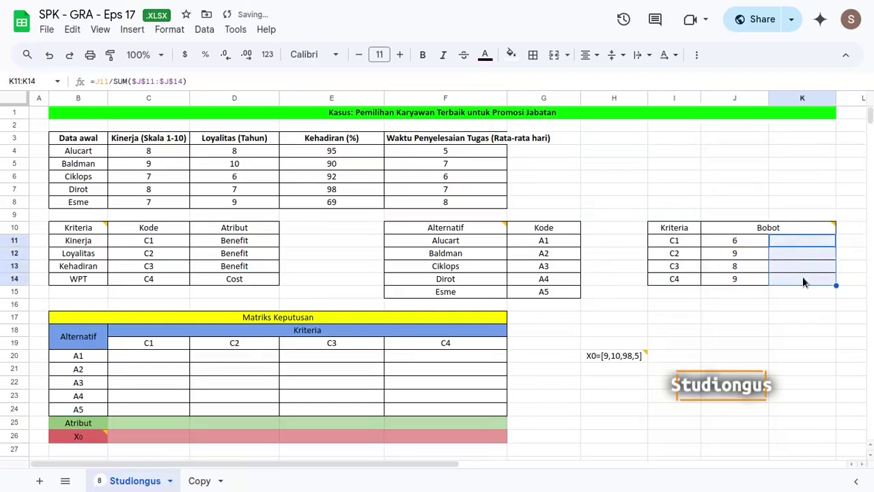
{"action": "key", "text": "ctrl+d"}
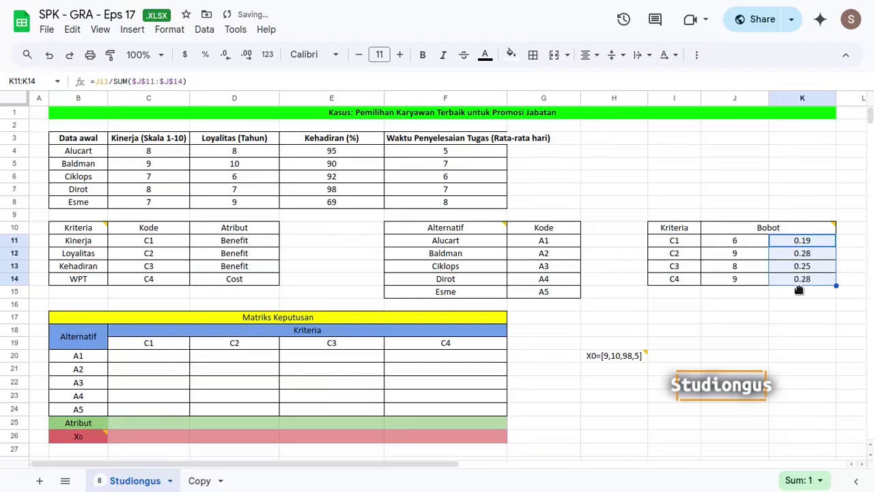
- Check the total of the normalized weights with =SUM(K11:K14) in K15, and clear that cell
{"action": "left_click", "coordinate": [800, 294]}
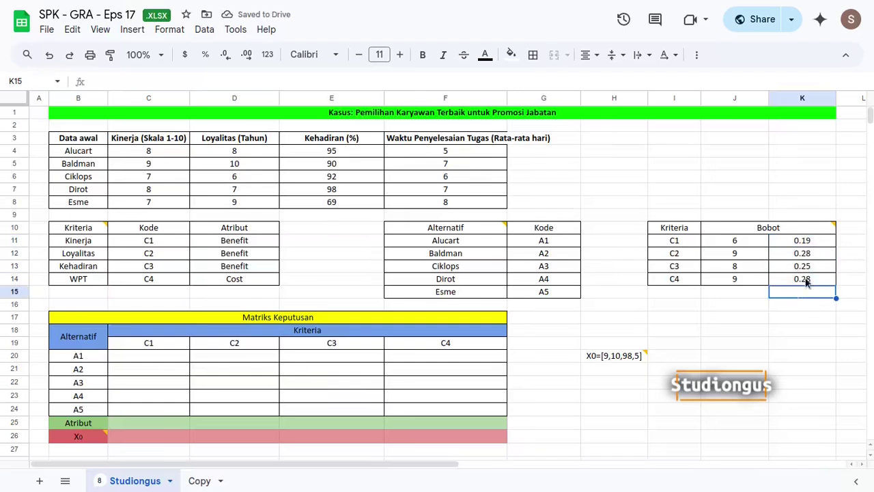
{"action": "type", "text": "=sum"}
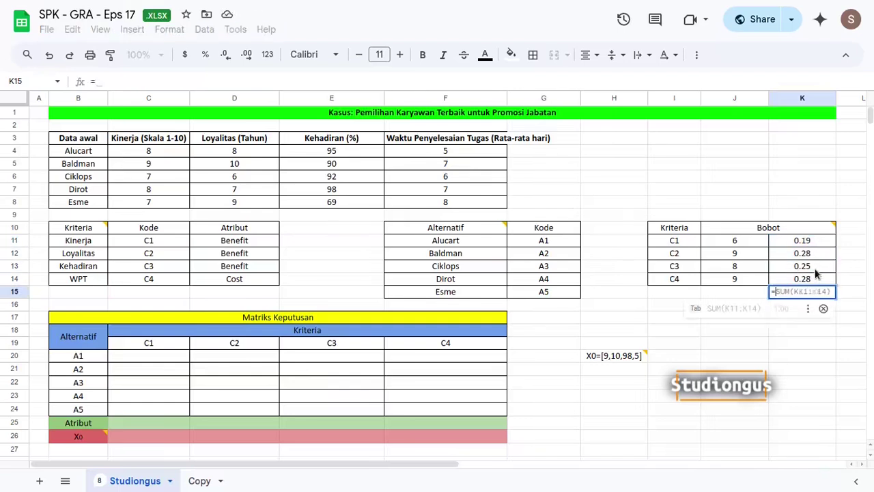
{"action": "key", "text": "Tab"}
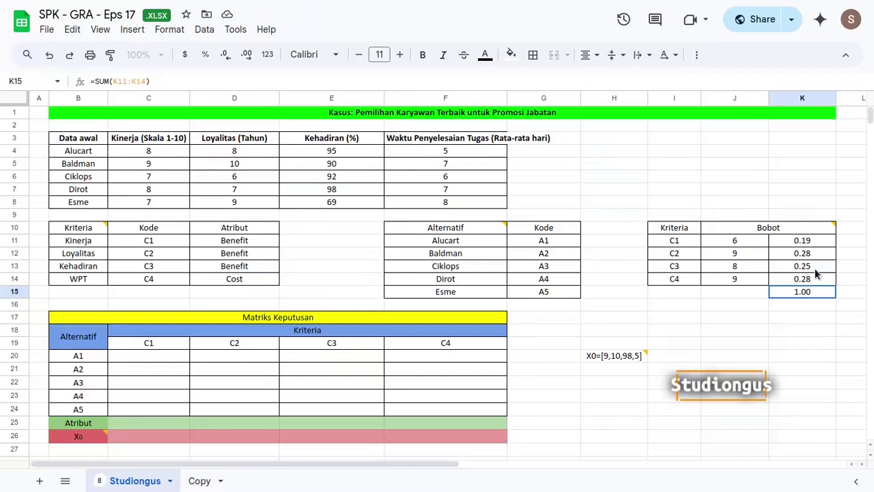
{"action": "key", "text": "Delete"}
{"action": "left_click_drag", "start_coordinate": [78, 163], "coordinate": [686, 268]}
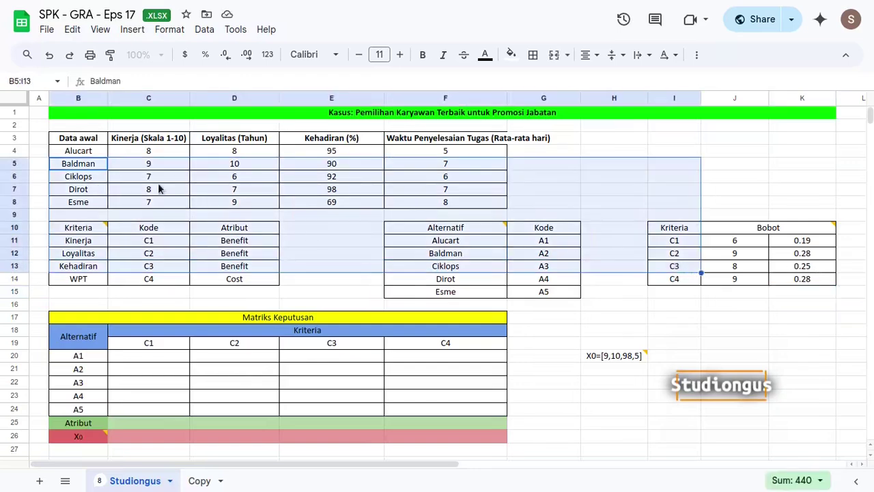
{"action": "left_click", "coordinate": [142, 179]}
{"action": "left_click", "coordinate": [153, 254]}
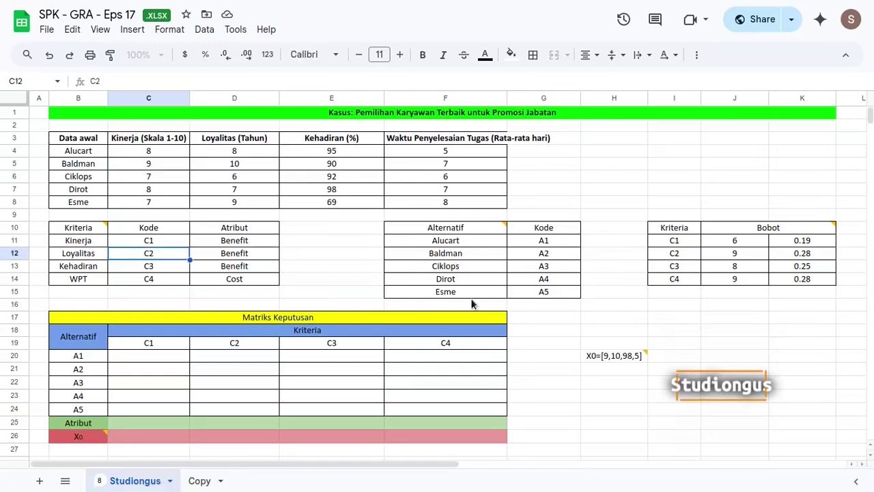
{"action": "left_click", "coordinate": [492, 271]}
{"action": "left_click", "coordinate": [770, 258]}
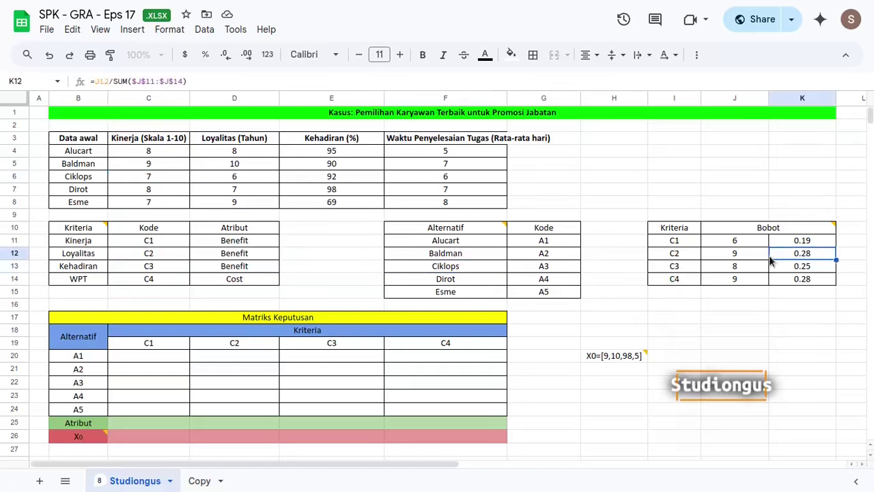
{"action": "left_click", "coordinate": [278, 320]}
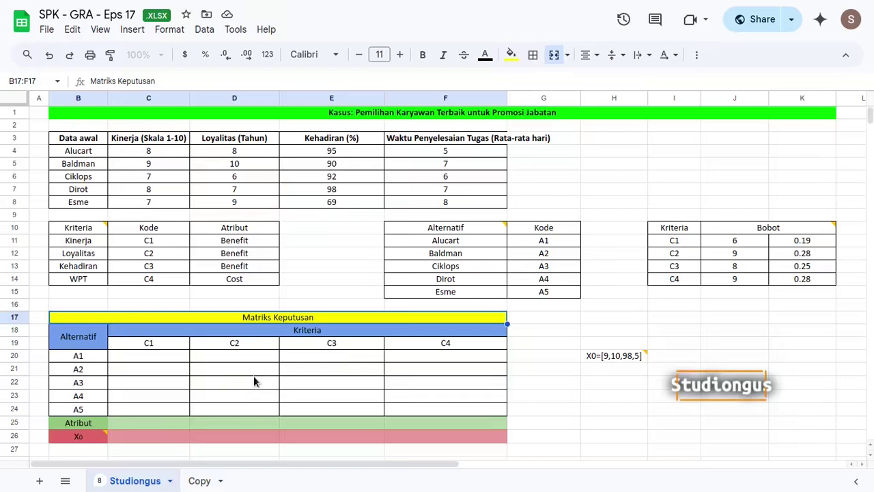
- Enter the formula =C4 in C20 of the Matriks Keputusan table for alternative A1 under C1
{"action": "left_click", "coordinate": [171, 355]}
{"action": "type", "text": "="}
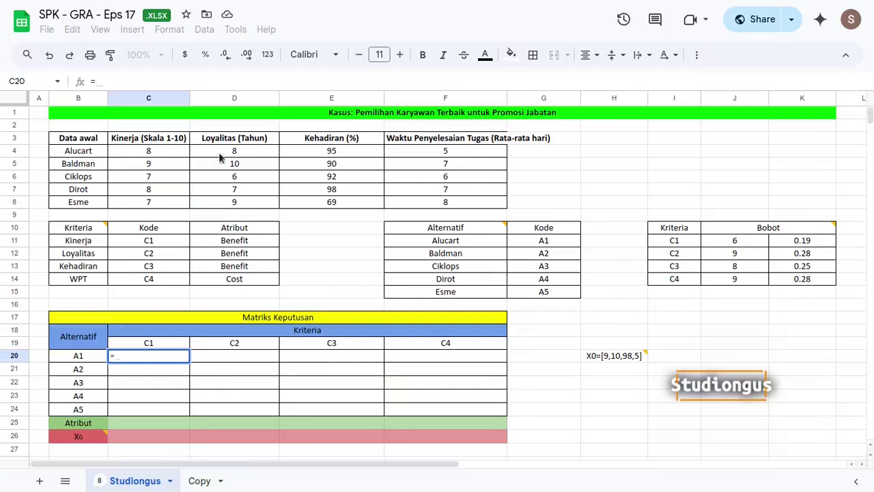
{"action": "left_click", "coordinate": [170, 150]}
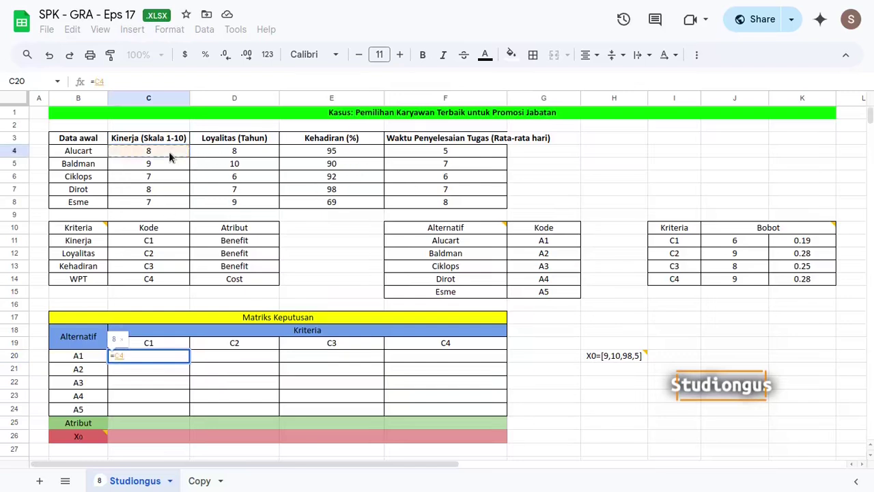
{"action": "key", "text": "Return"}
- Fill the C20 reference formula down and across the decision matrix range C20:F24
{"action": "key", "text": "shift+Down"}
{"action": "key", "text": "shift+Down"}
{"action": "key", "text": "shift+Down"}
{"action": "key", "text": "shift+Down"}
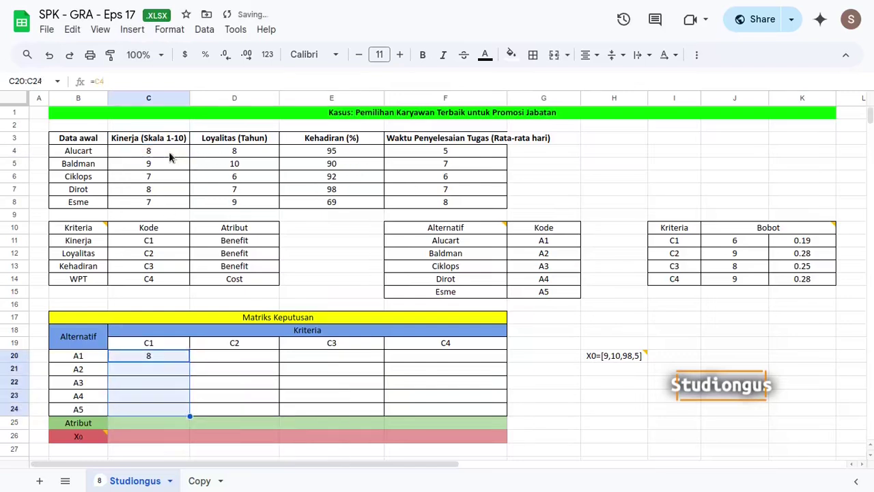
{"action": "key", "text": "shift+Right"}
{"action": "key", "text": "shift+Right"}
{"action": "key", "text": "shift+Right"}
{"action": "key", "text": "ctrl+d"}
{"action": "key", "text": "ctrl+r"}
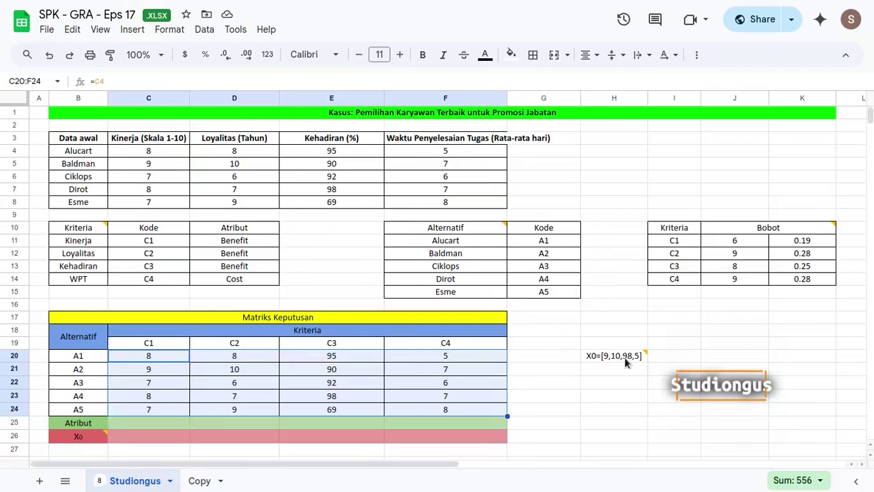
- Fill the decision matrix's Atribut row from C25 with the transposed criteria attributes using =TRANSPOSE(D11:D14)
{"action": "mouse_move", "coordinate": [631, 362]}
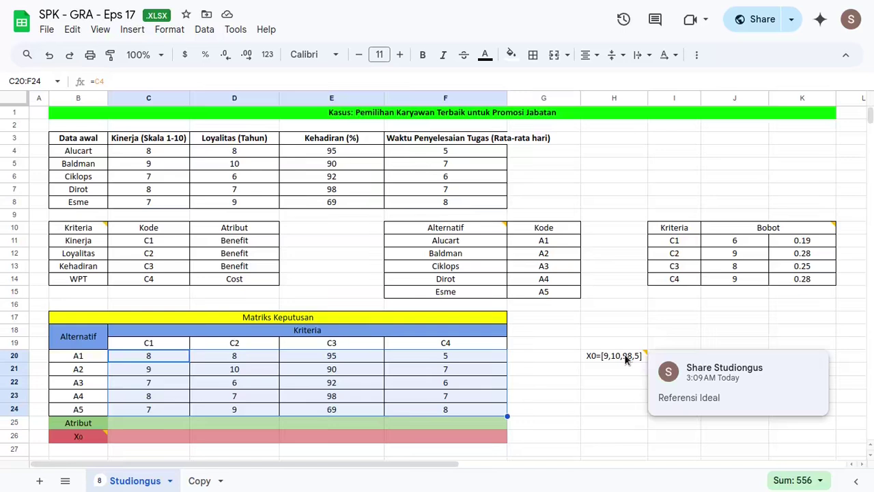
{"action": "left_click", "coordinate": [590, 333]}
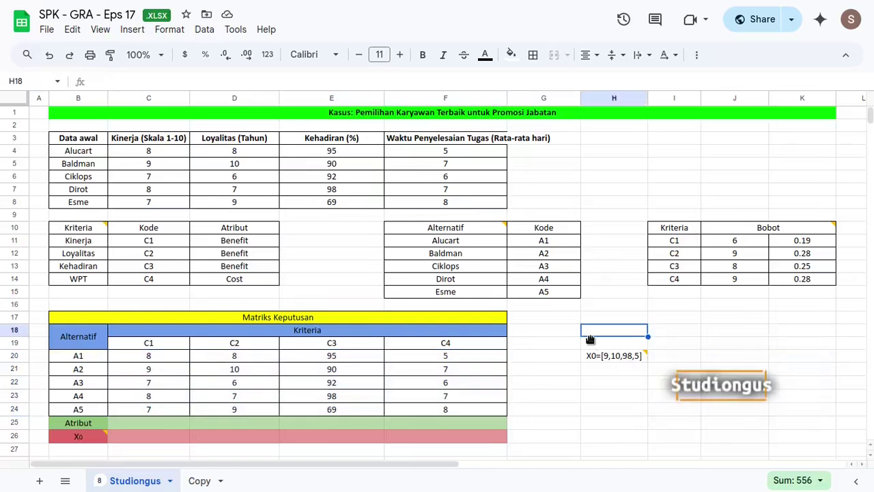
{"action": "left_click", "coordinate": [143, 437]}
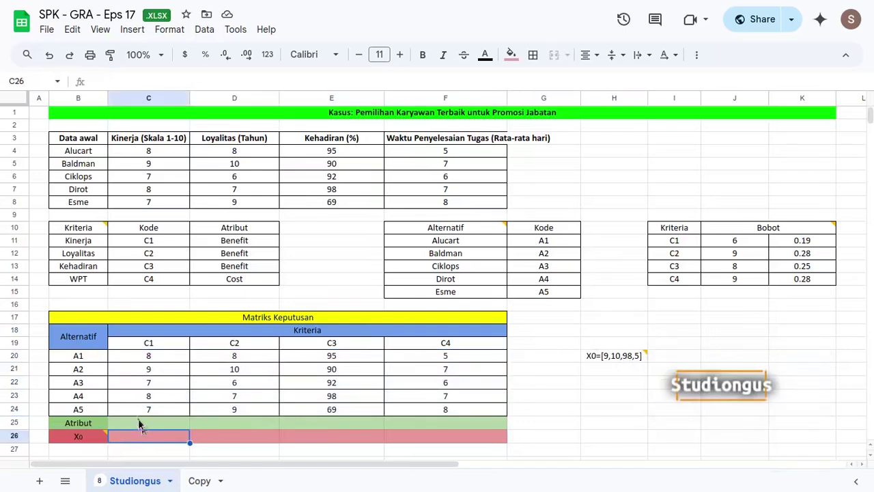
{"action": "left_click", "coordinate": [133, 421]}
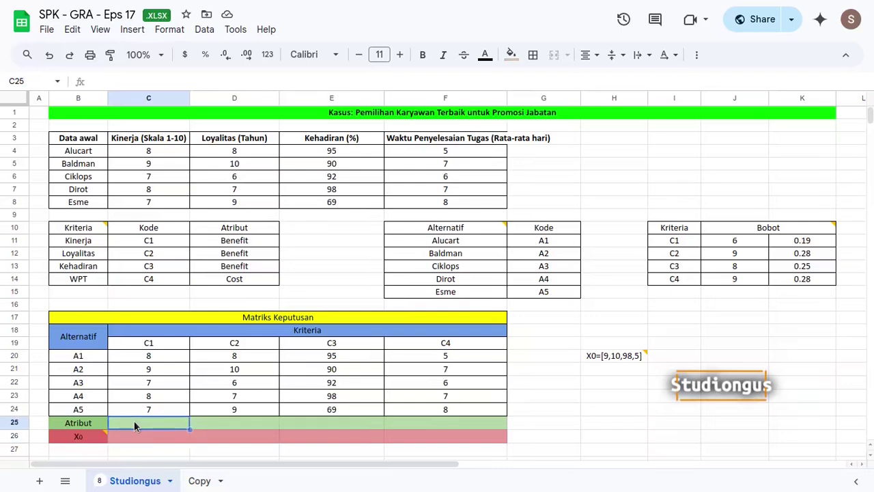
{"action": "type", "text": "=transp"}
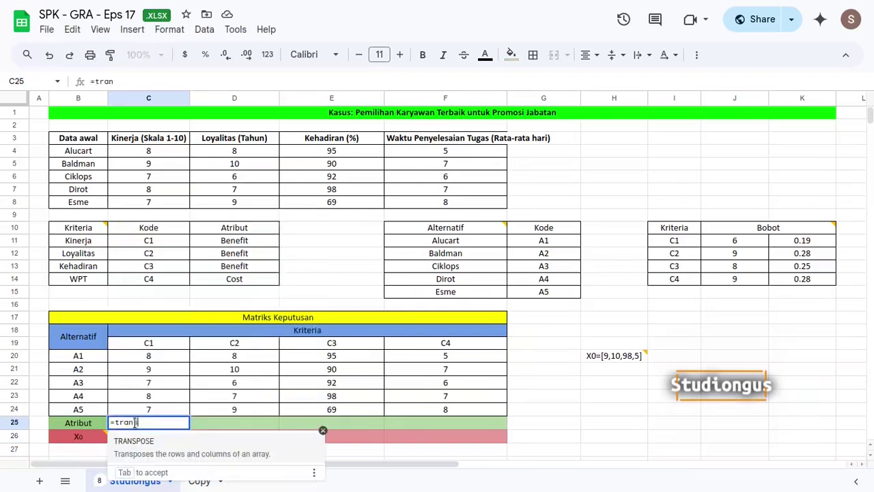
{"action": "key", "text": "Tab"}
{"action": "left_click_drag", "start_coordinate": [243, 242], "coordinate": [240, 278]}
{"action": "key", "text": "Return"}
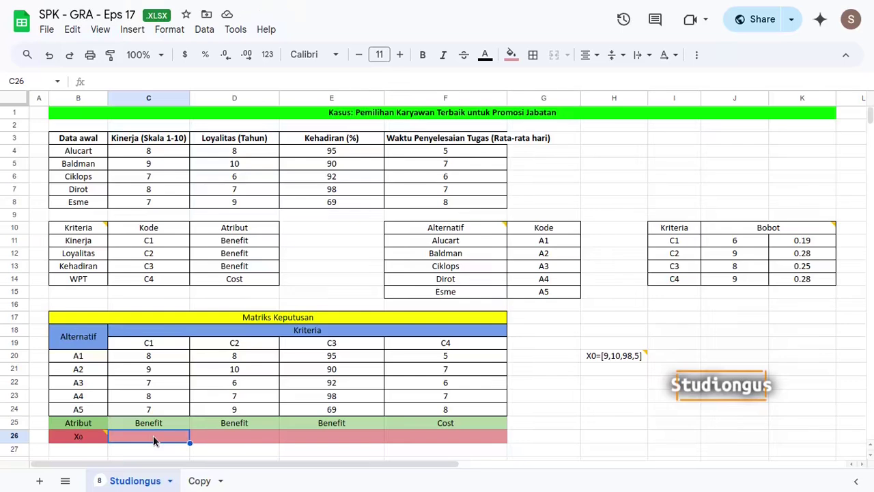
- Enter the ideal reference formula =IF(C25="Benefit", MAX(C20:C24), MIN(C20:C24)) in C26 of the X0 row
{"action": "type", "text": "=IF("}
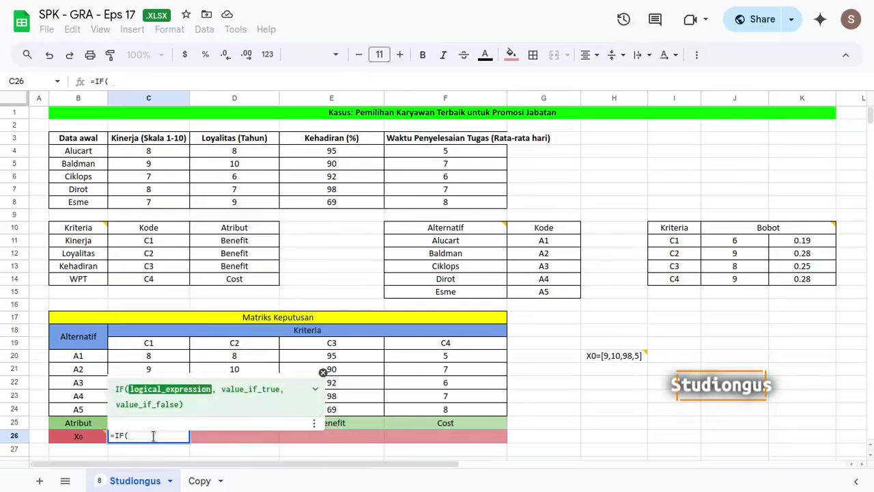
{"action": "left_click", "coordinate": [323, 373]}
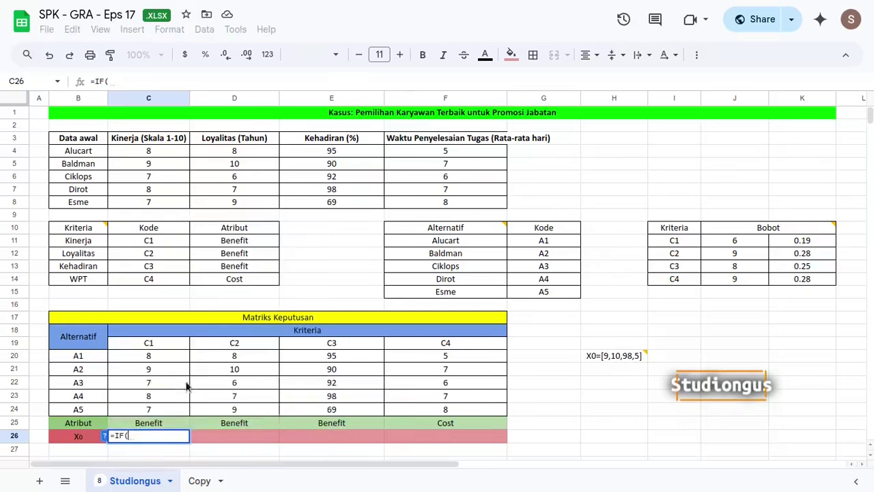
{"action": "left_click", "coordinate": [147, 423]}
{"action": "type", "text": "=\"N"}
{"action": "key", "text": "BackSpace"}
{"action": "type", "text": "Benefit\","}
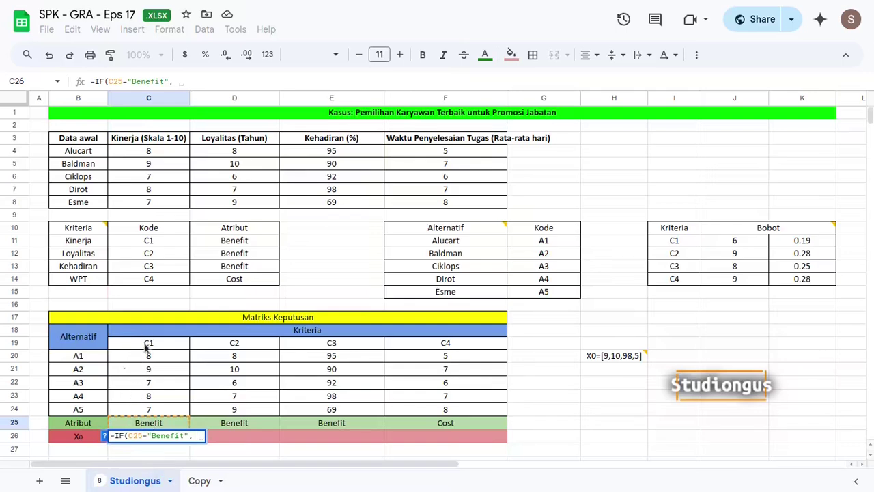
{"action": "type", "text": "MAX("}
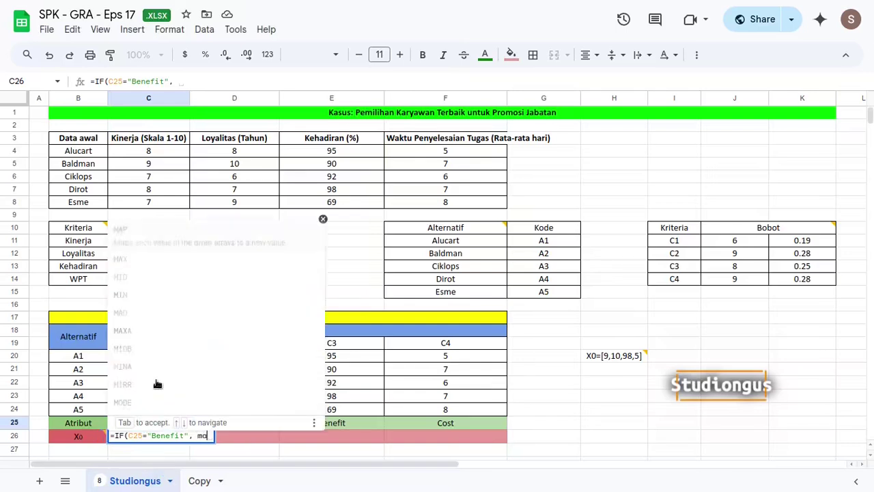
{"action": "left_click_drag", "start_coordinate": [164, 356], "coordinate": [156, 414]}
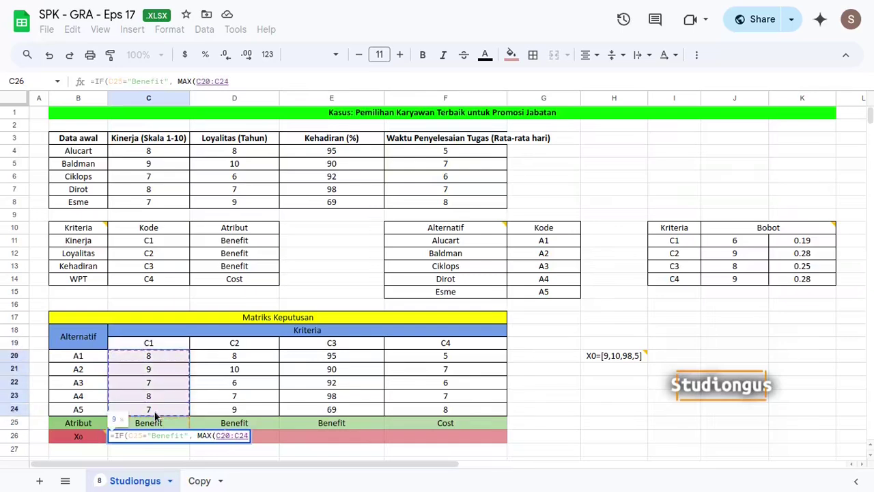
{"action": "type", "text": "),"}
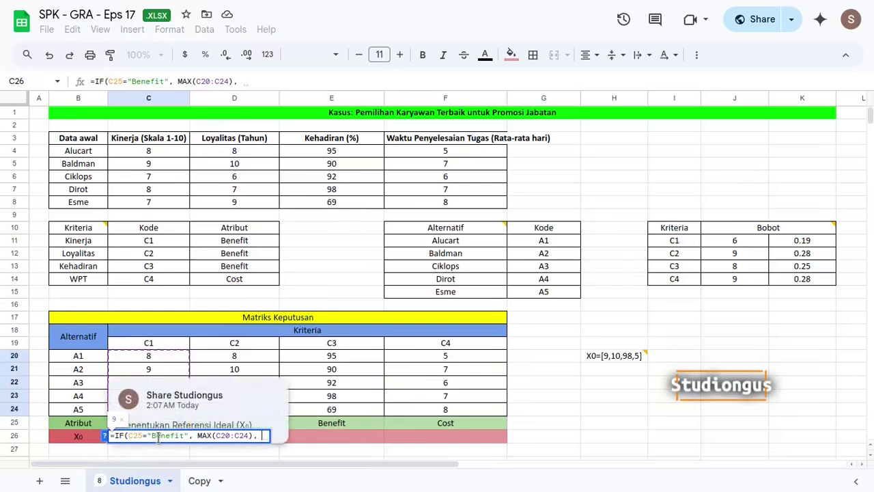
{"action": "type", "text": "min"}
{"action": "key", "text": "Tab"}
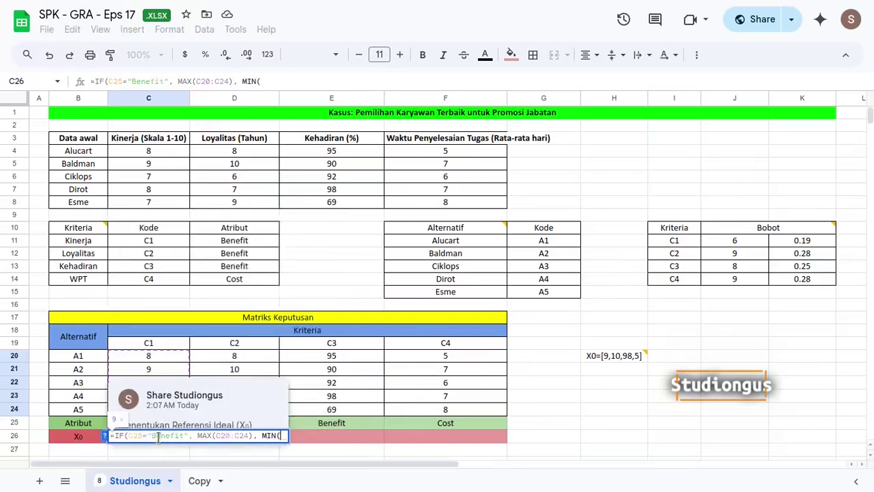
{"action": "left_click_drag", "start_coordinate": [164, 357], "coordinate": [156, 409]}
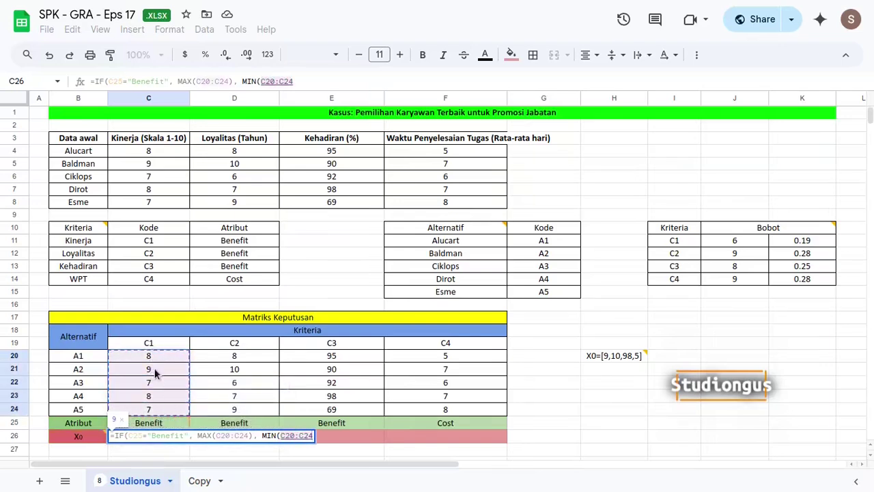
{"action": "type", "text": ")"}
{"action": "key", "text": "Return"}
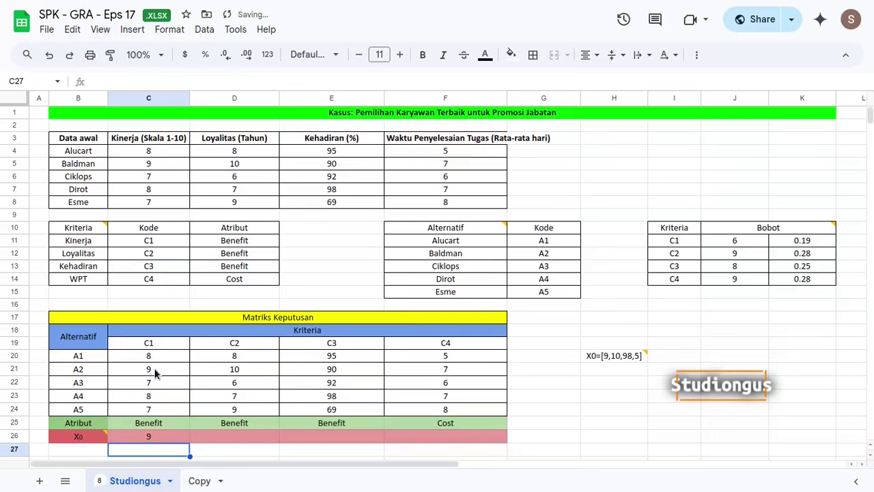
- Review the X0 formula in C26 and fill it across through F26
{"action": "key", "text": "Up"}
{"action": "key", "text": "shift+Right"}
{"action": "key", "text": "shift+Right"}
{"action": "key", "text": "shift+Right"}
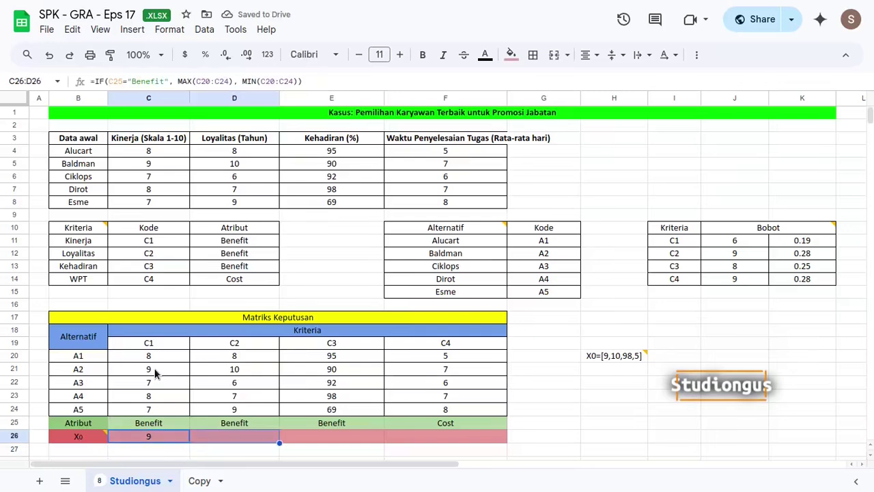
{"action": "double_click", "coordinate": [151, 435]}
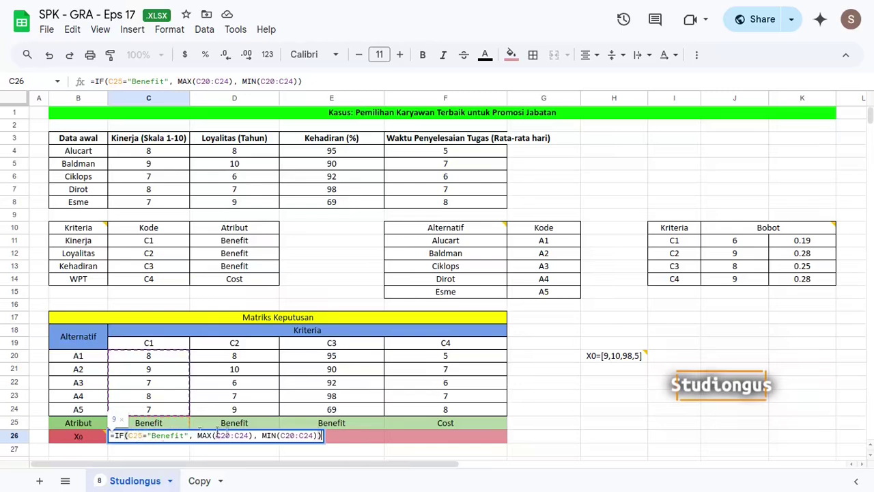
{"action": "key", "text": "Escape"}
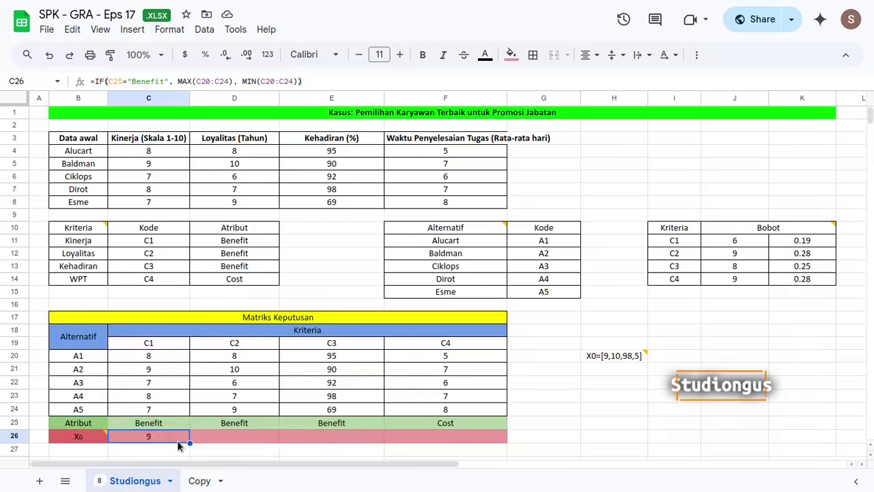
{"action": "left_click", "coordinate": [423, 433], "text": "shift"}
{"action": "key", "text": "ctrl+r"}
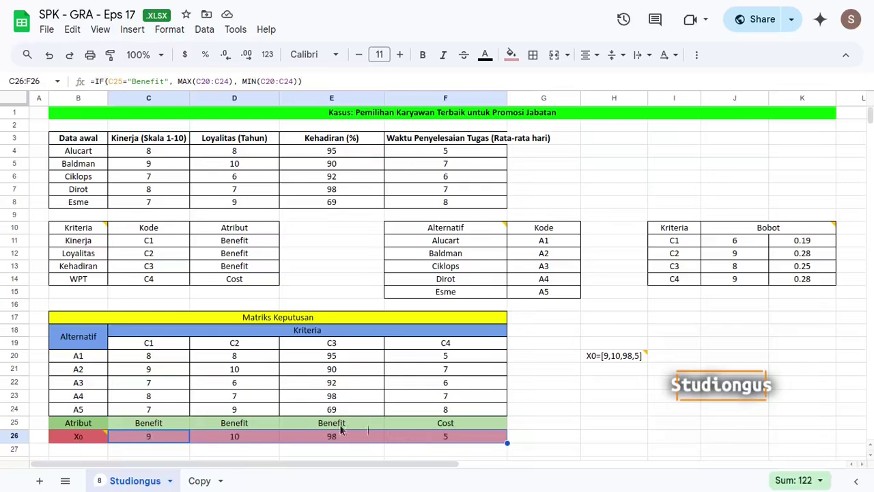
{"action": "left_click", "coordinate": [286, 450]}
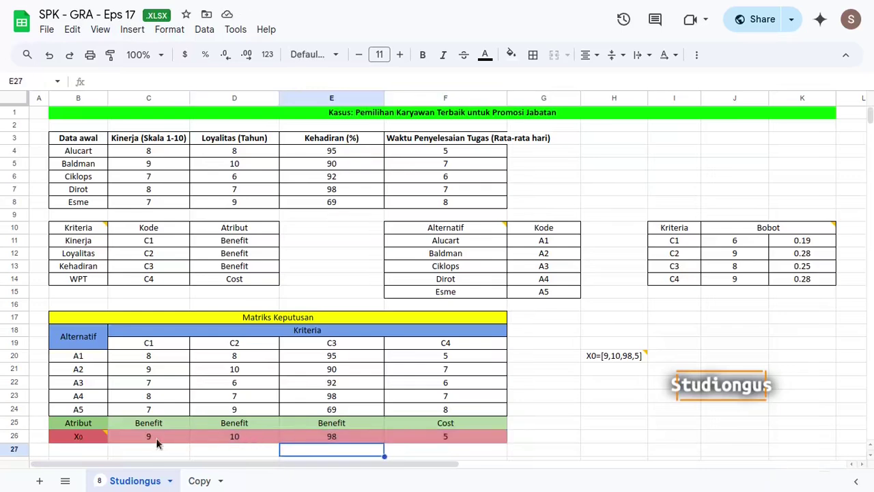
- Compare the X0 row with the ideal reference in H20, and examine the benefit and cost formulas beside the Normalisasi Matriks Keputusan table
{"action": "mouse_move", "coordinate": [604, 358]}
{"action": "left_click_drag", "start_coordinate": [143, 358], "coordinate": [462, 409]}
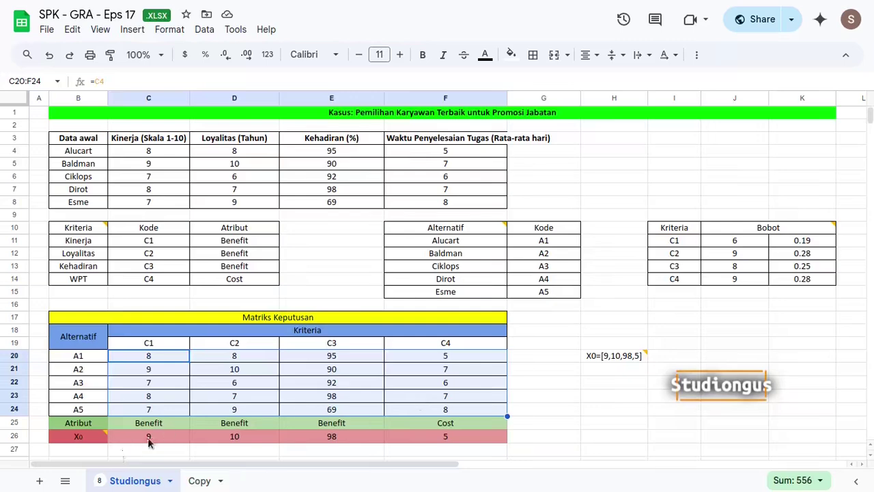
{"action": "scroll", "coordinate": [510, 340], "scroll_direction": "down", "scroll_amount": 4}
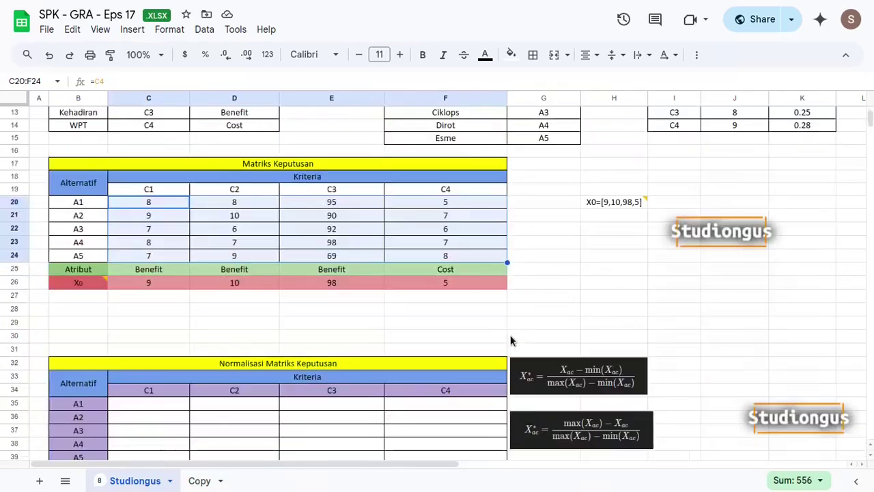
{"action": "scroll", "coordinate": [510, 340], "scroll_direction": "down", "scroll_amount": 4}
{"action": "left_click", "coordinate": [245, 213]}
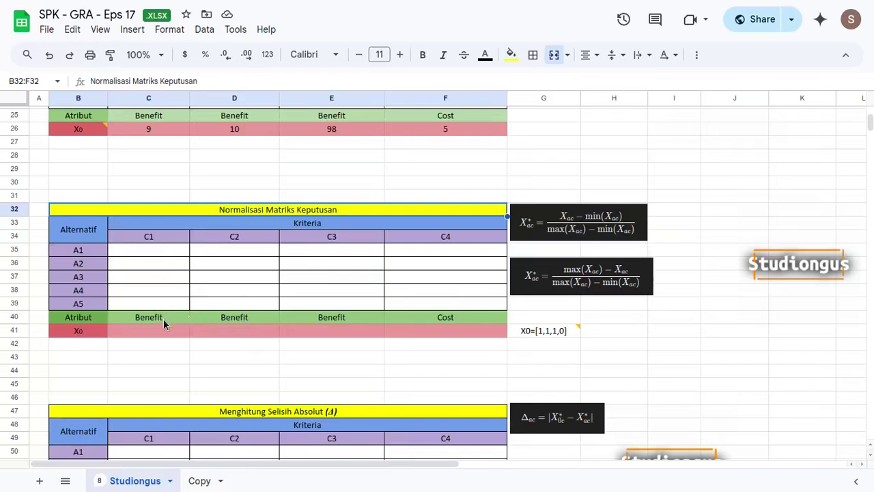
{"action": "left_click", "coordinate": [547, 229]}
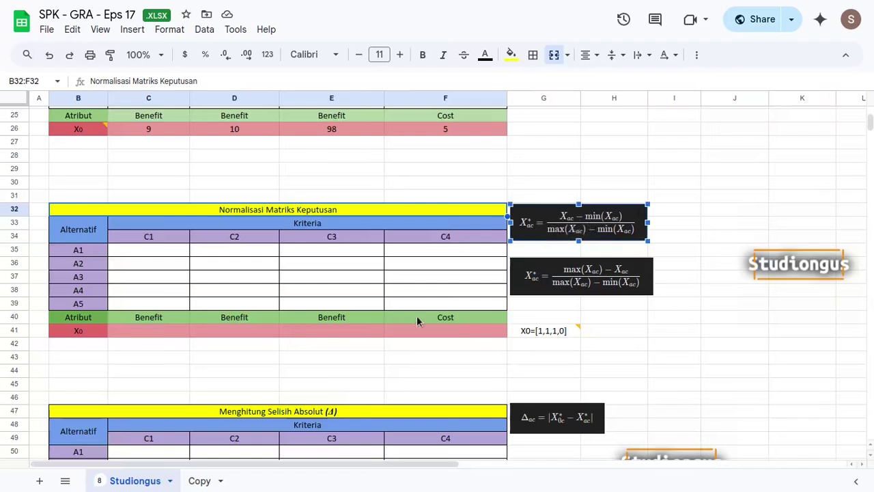
{"action": "left_click", "coordinate": [445, 317]}
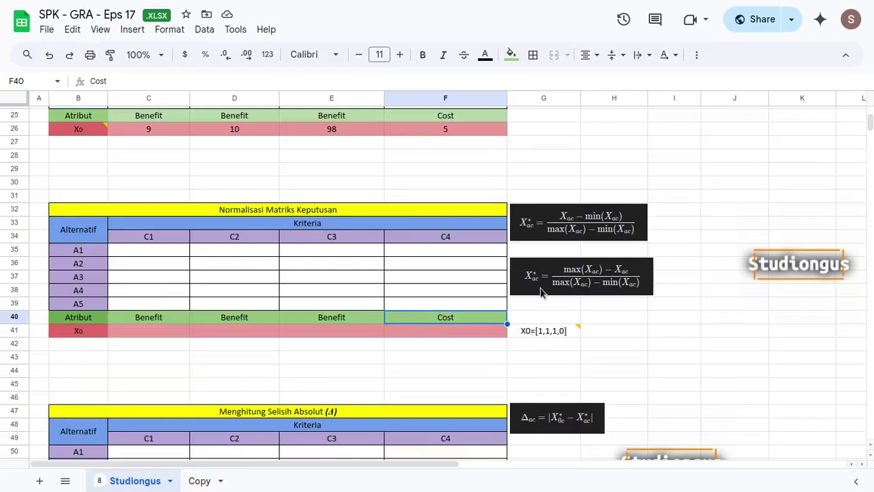
{"action": "left_click", "coordinate": [564, 281]}
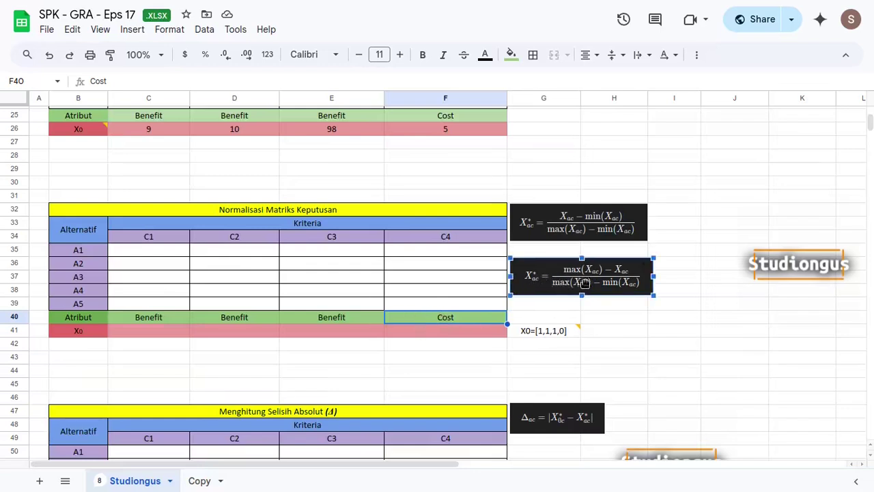
- Start the normalization formula in C35 with =IF(C40="Benefit", followed on a new line by an empty ()/() fraction
{"action": "left_click", "coordinate": [148, 251]}
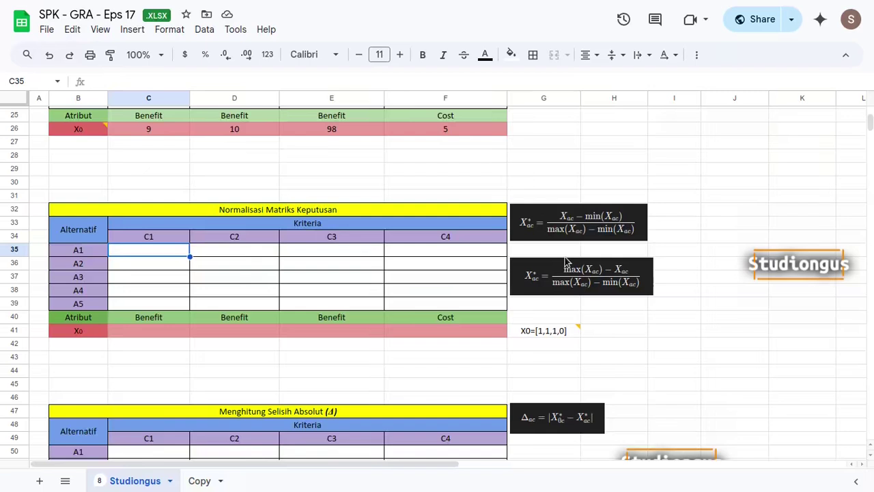
{"action": "type", "text": "=IF("}
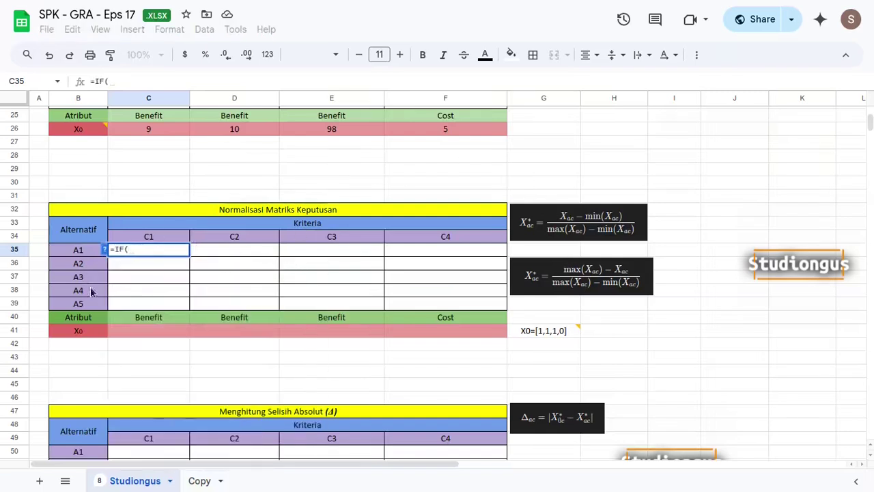
{"action": "left_click", "coordinate": [160, 317]}
{"action": "type", "text": "="}
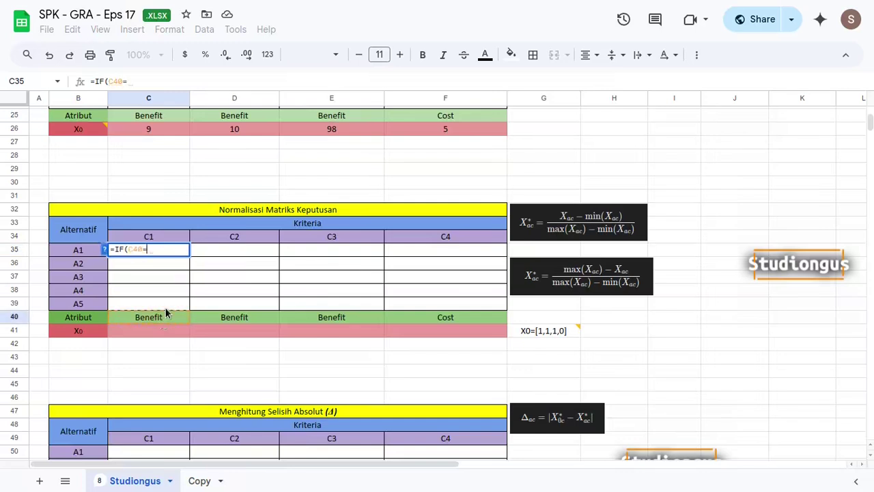
{"action": "type", "text": "\"Bene"}
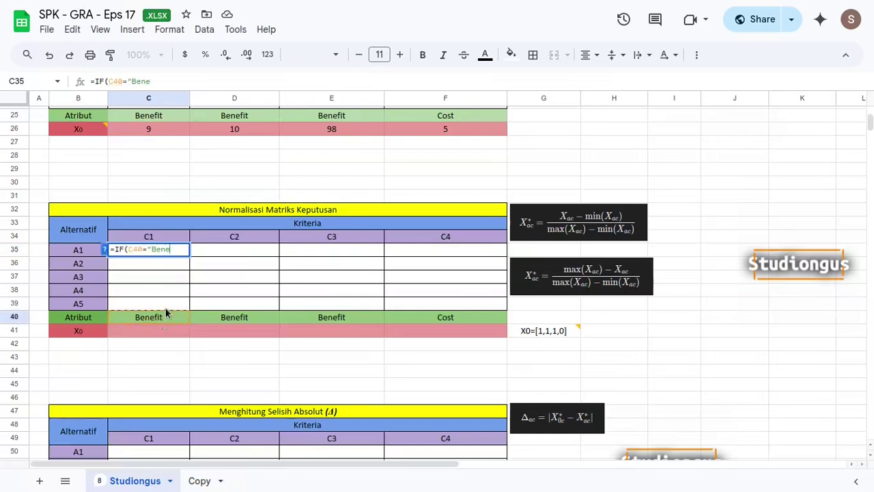
{"action": "type", "text": "fit\","}
{"action": "key", "text": "alt+Return"}
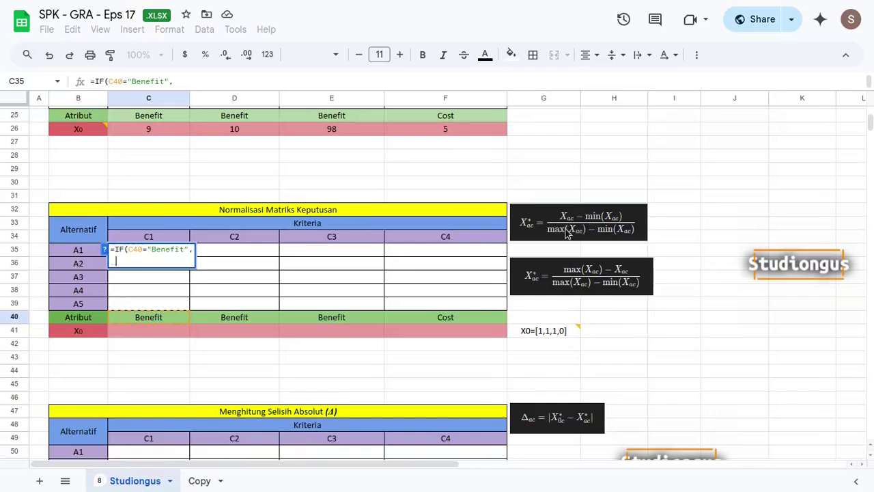
{"action": "type", "text": "()/()"}
{"action": "left_click", "coordinate": [116, 260]}
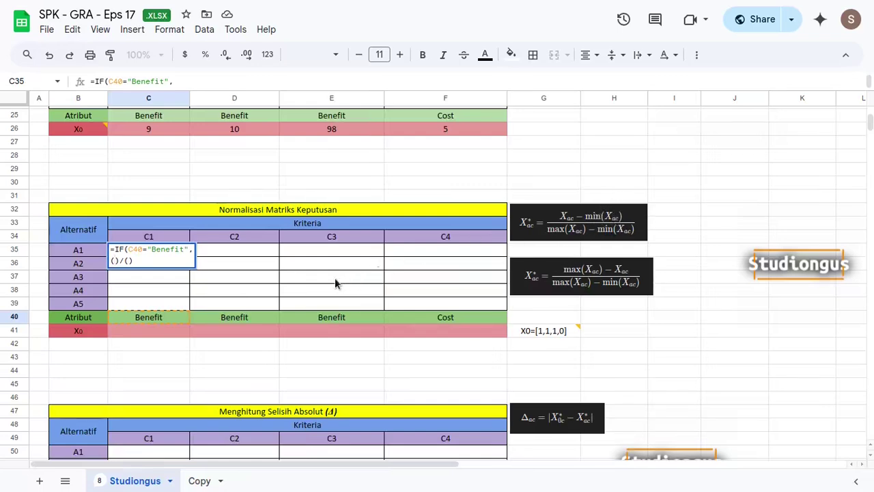
- Insert A1's C1 value from the decision matrix, C20, into the numerator of the benefit fraction
{"action": "scroll", "coordinate": [335, 278], "scroll_direction": "up", "scroll_amount": 5}
{"action": "scroll", "coordinate": [277, 271], "scroll_direction": "down", "scroll_amount": 3}
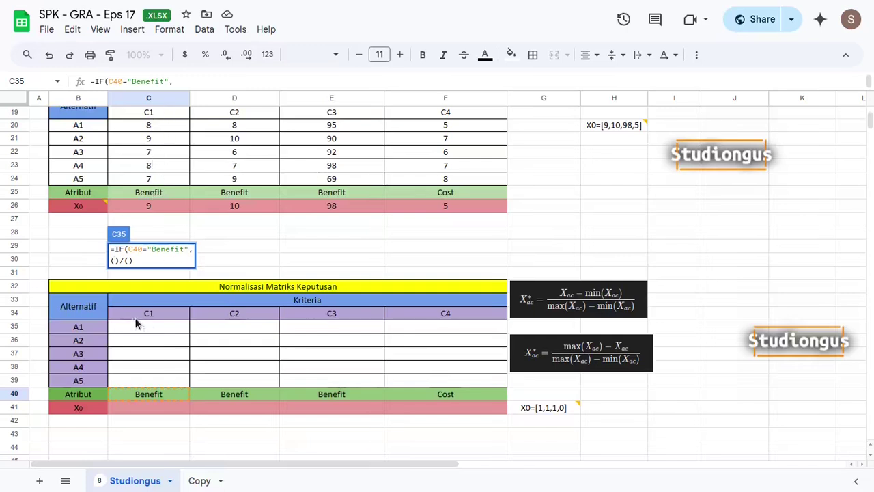
{"action": "scroll", "coordinate": [251, 280], "scroll_direction": "down", "scroll_amount": 3}
{"action": "left_click", "coordinate": [115, 261]}
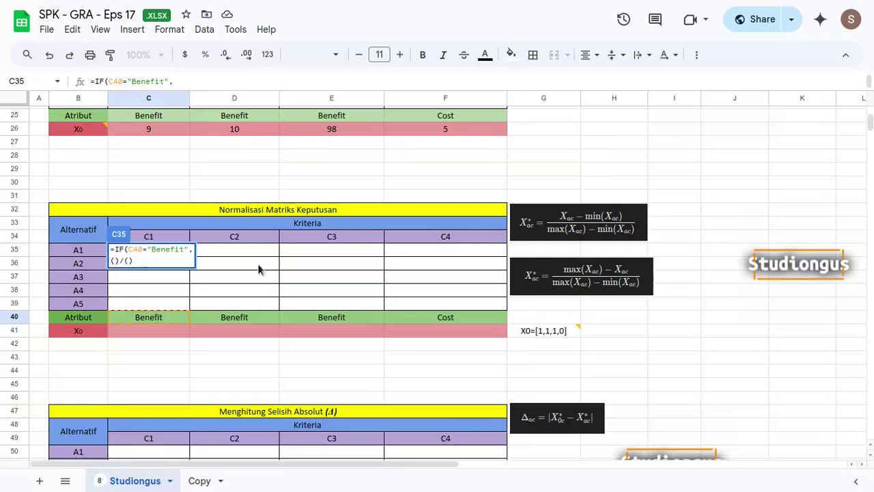
{"action": "scroll", "coordinate": [258, 267], "scroll_direction": "up", "scroll_amount": 3}
{"action": "left_click", "coordinate": [163, 209]}
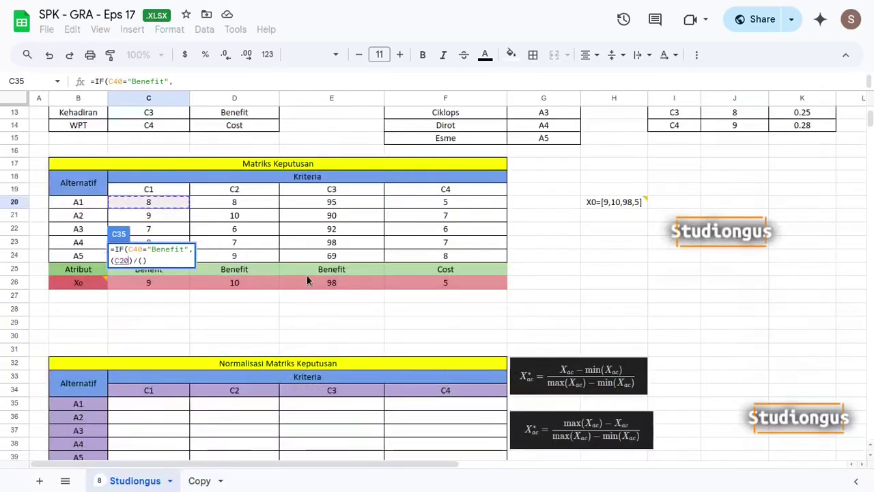
- Subtract MIN(C$20:C$24) from C20 in the benefit numerator and lock the attribute reference's row as C$40
{"action": "scroll", "coordinate": [339, 282], "scroll_direction": "down", "scroll_amount": 2}
{"action": "type", "text": "-min"}
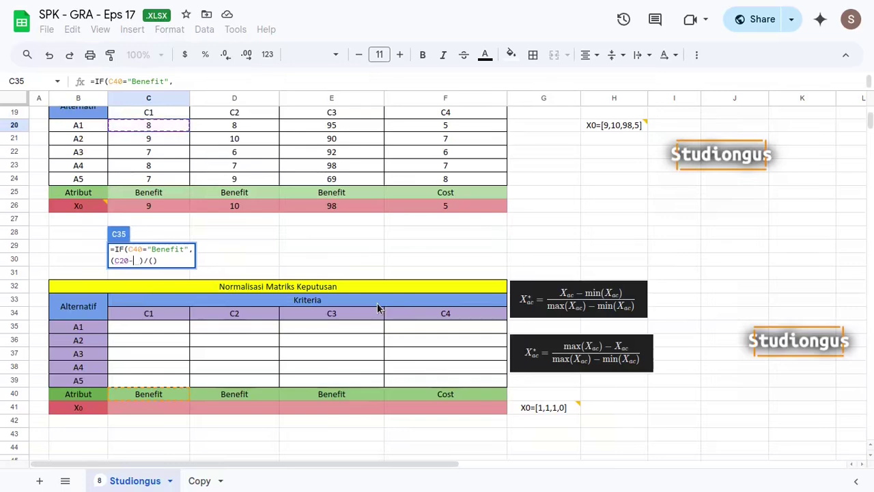
{"action": "key", "text": "Tab"}
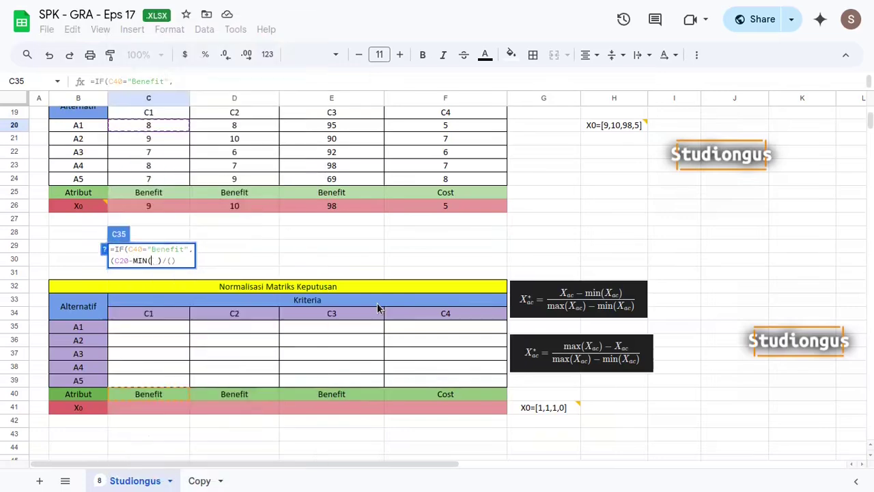
{"action": "scroll", "coordinate": [253, 278], "scroll_direction": "up", "scroll_amount": 2}
{"action": "scroll", "coordinate": [245, 270], "scroll_direction": "down", "scroll_amount": 2}
{"action": "left_click_drag", "start_coordinate": [169, 125], "coordinate": [172, 179]}
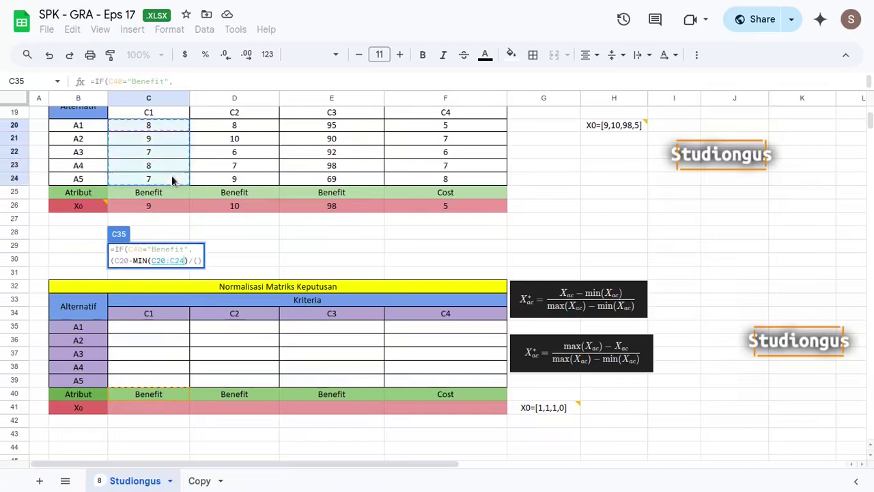
{"action": "key", "text": "F4"}
{"action": "key", "text": "F4"}
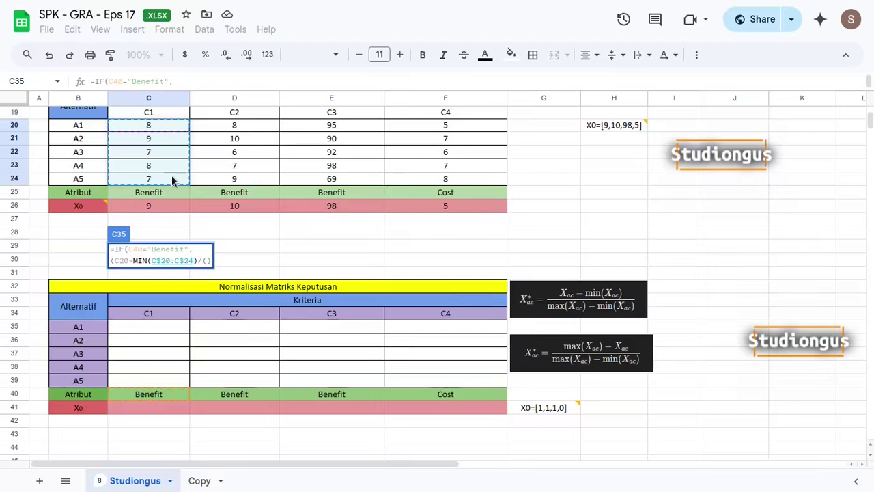
{"action": "left_click", "coordinate": [130, 249]}
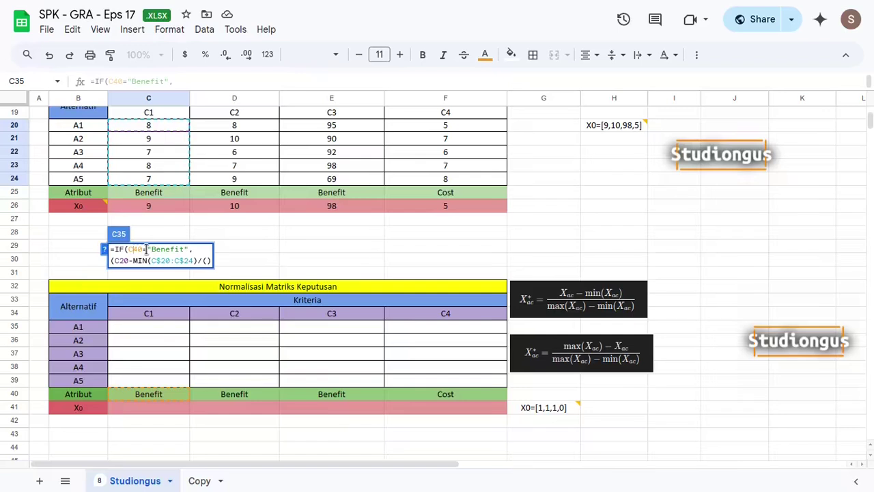
{"action": "type", "text": "$"}
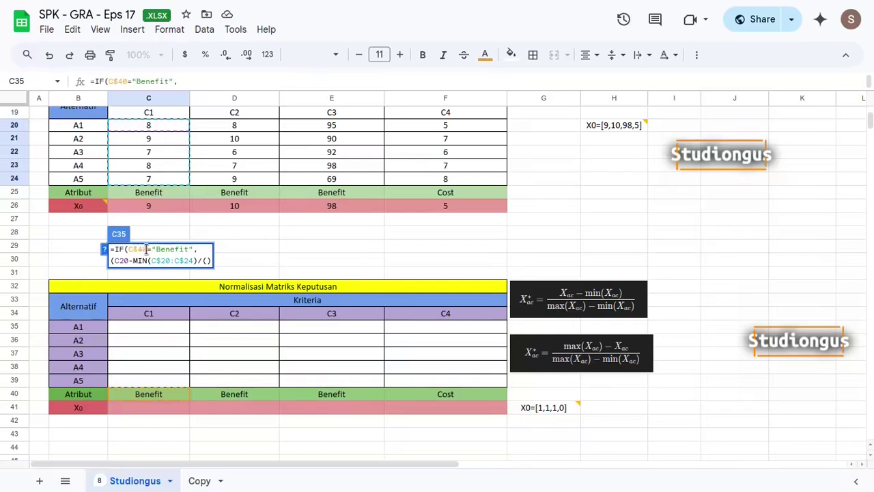
- Begin the benefit fraction's denominator with the row-locked maximum of the C1 values, MAX(C$20:C$24)
{"action": "left_click", "coordinate": [197, 260]}
{"action": "type", "text": "max"}
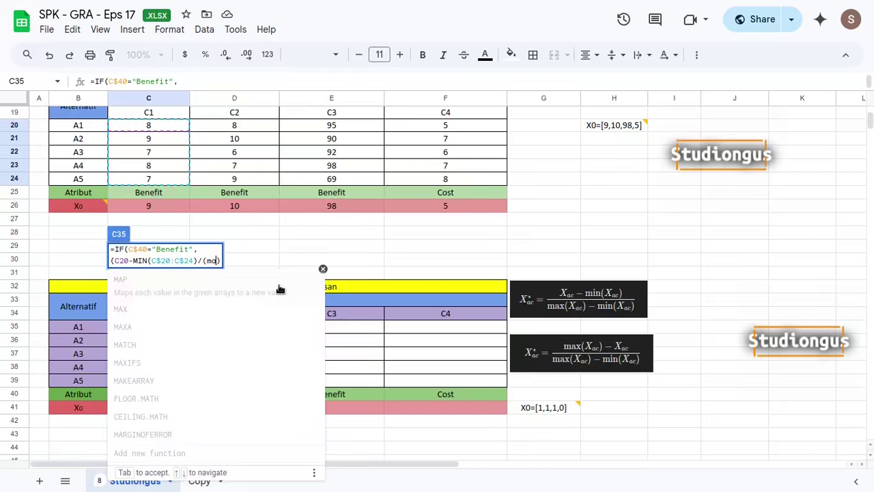
{"action": "key", "text": "Tab"}
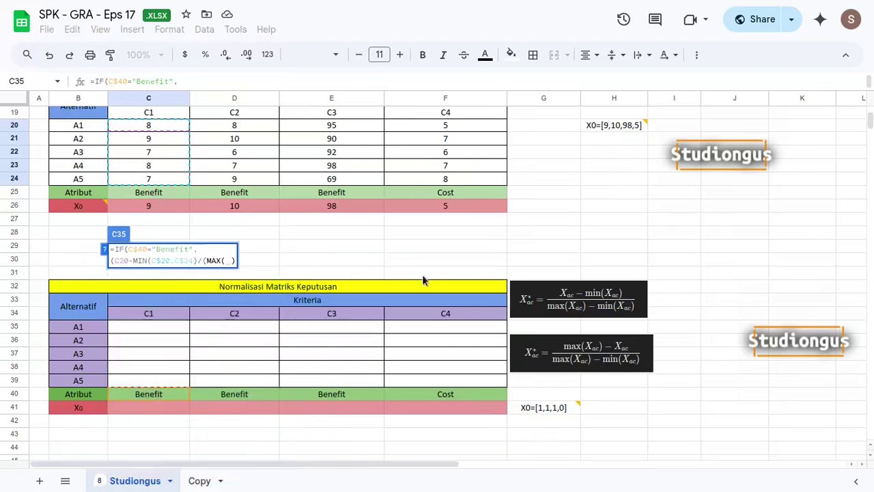
{"action": "scroll", "coordinate": [422, 275], "scroll_direction": "up", "scroll_amount": 3}
{"action": "left_click_drag", "start_coordinate": [168, 202], "coordinate": [159, 254]}
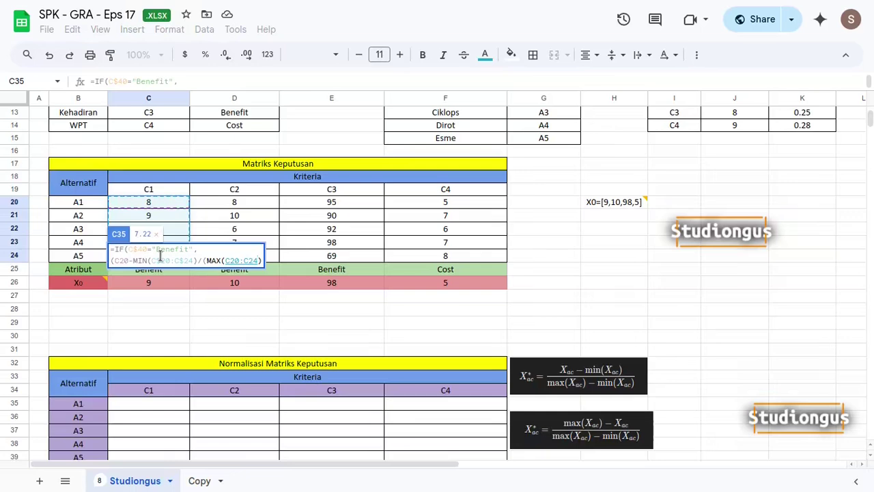
{"action": "key", "text": "F4"}
{"action": "key", "text": "F4"}
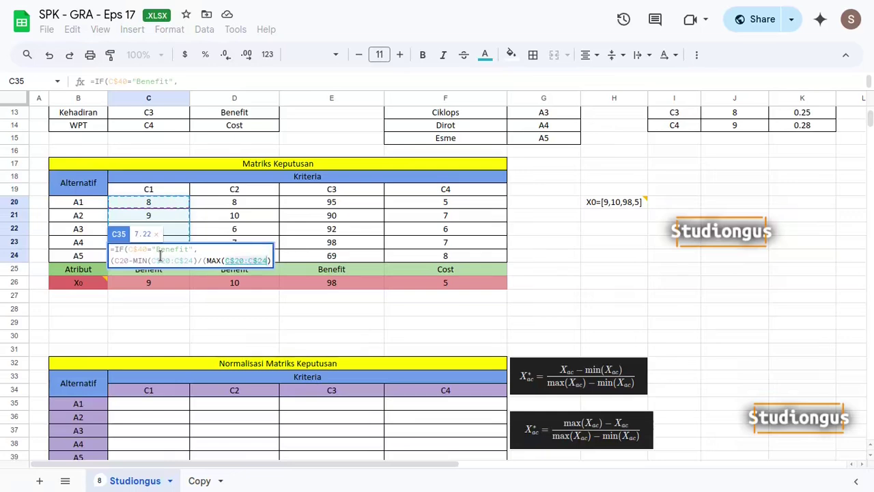
- Subtract MIN(C$20:C$24) in the denominator, close the parentheses, and enter the formula in C35
{"action": "type", "text": ")-min"}
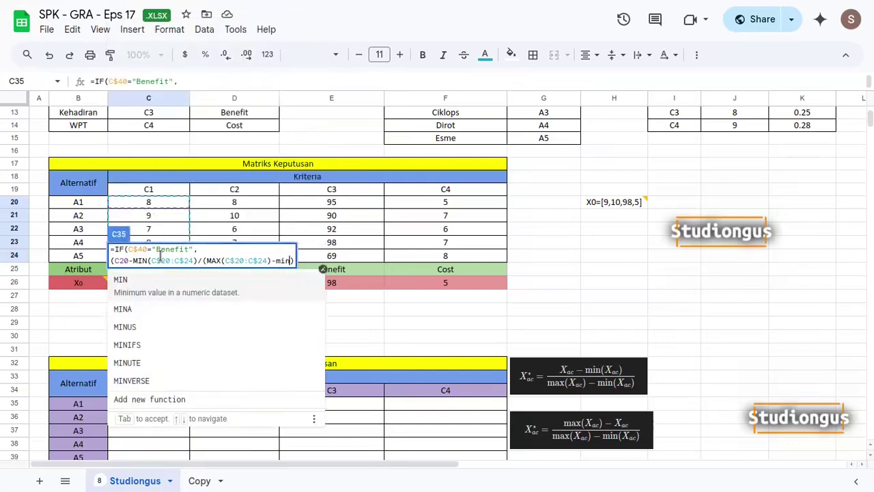
{"action": "key", "text": "Tab"}
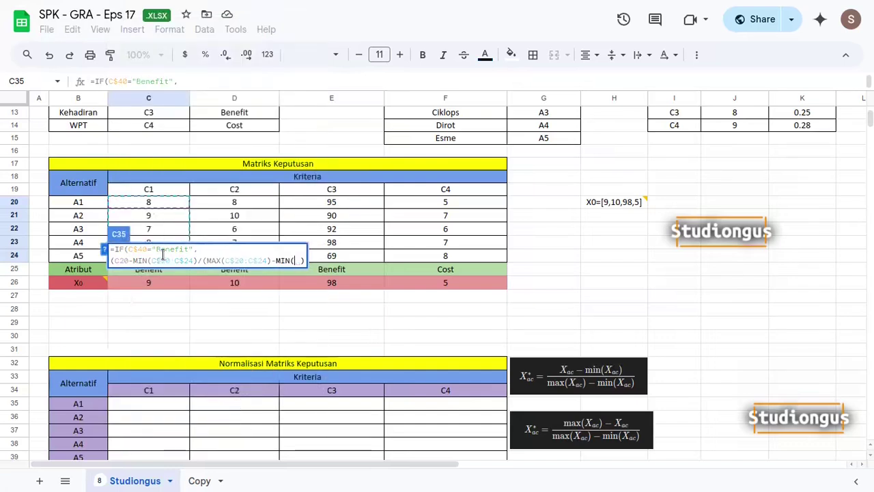
{"action": "left_click", "coordinate": [156, 203]}
{"action": "left_click_drag", "start_coordinate": [154, 217], "coordinate": [151, 260]}
{"action": "key", "text": "F4"}
{"action": "key", "text": "F4"}
{"action": "type", "text": ")"}
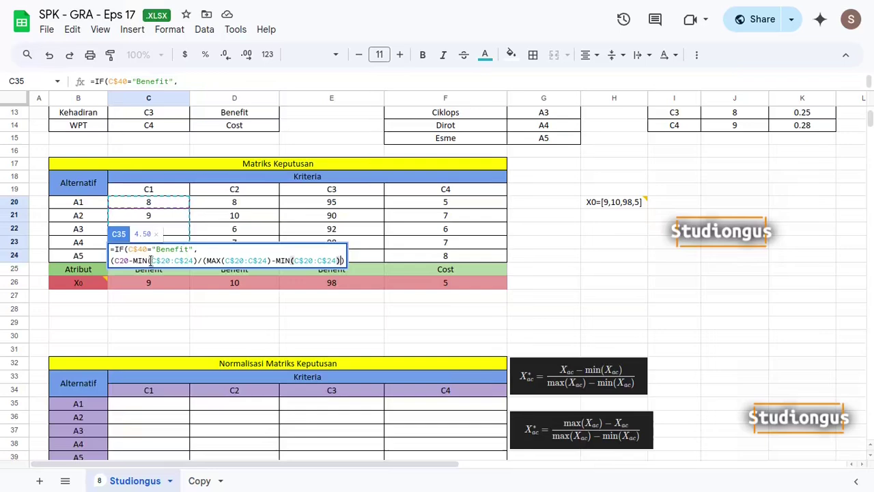
{"action": "key", "text": "Return"}
{"action": "scroll", "coordinate": [164, 300], "scroll_direction": "down", "scroll_amount": 2}
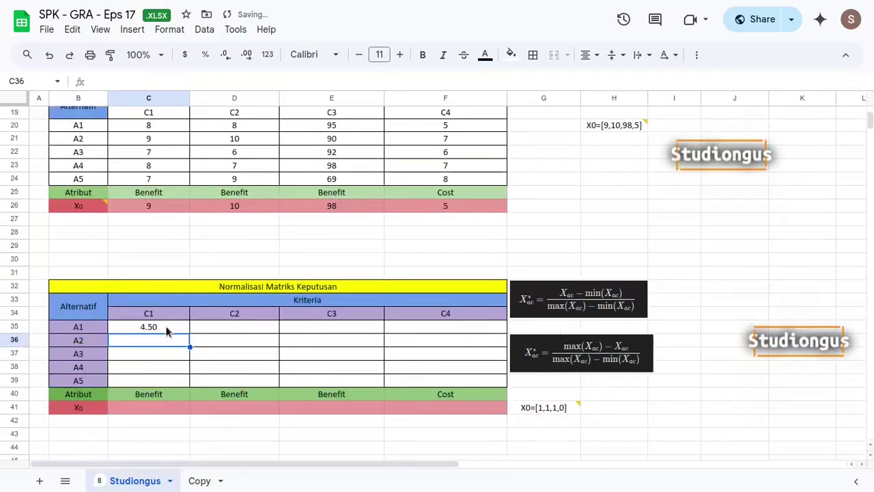
- Reopen the C35 formula, remove its final closing parenthesis, and add a comma and new line for the cost branch
{"action": "double_click", "coordinate": [166, 331]}
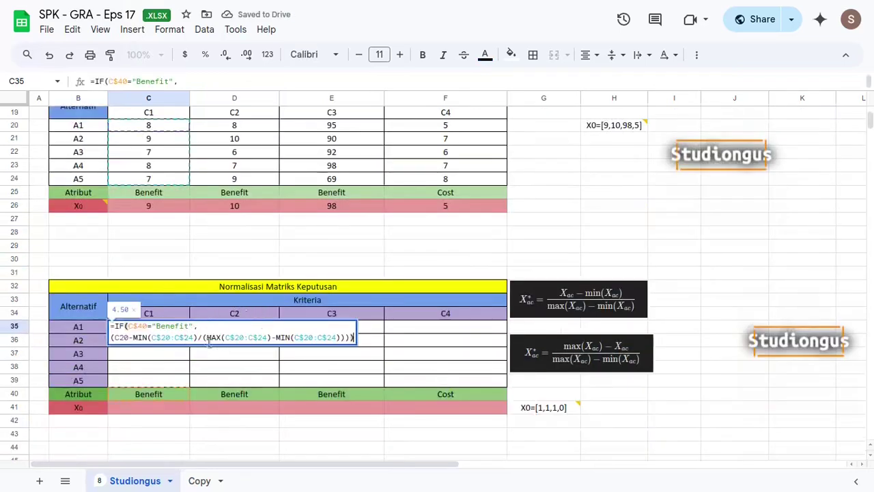
{"action": "left_click", "coordinate": [351, 337]}
{"action": "key", "text": "BackSpace"}
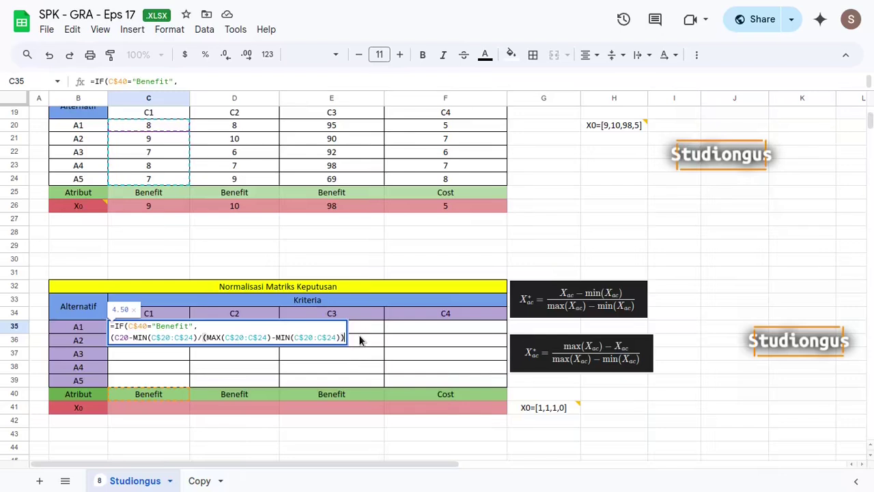
{"action": "type", "text": ","}
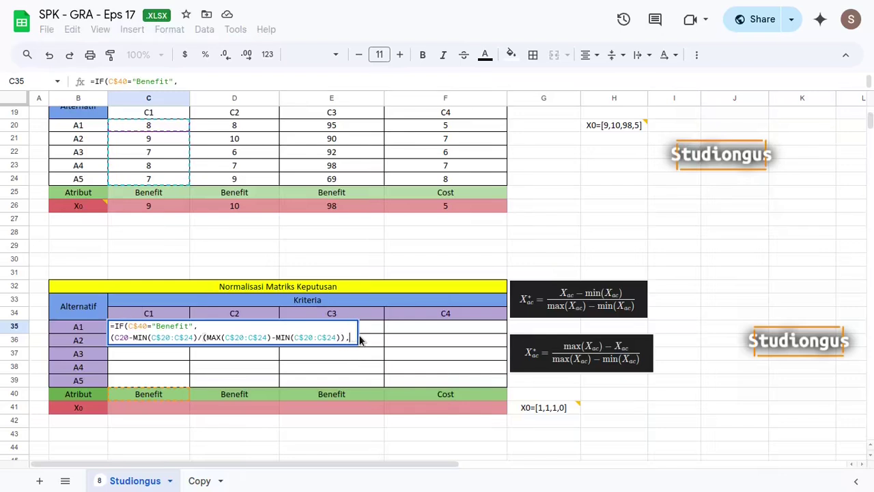
{"action": "key", "text": "ctrl+Return"}
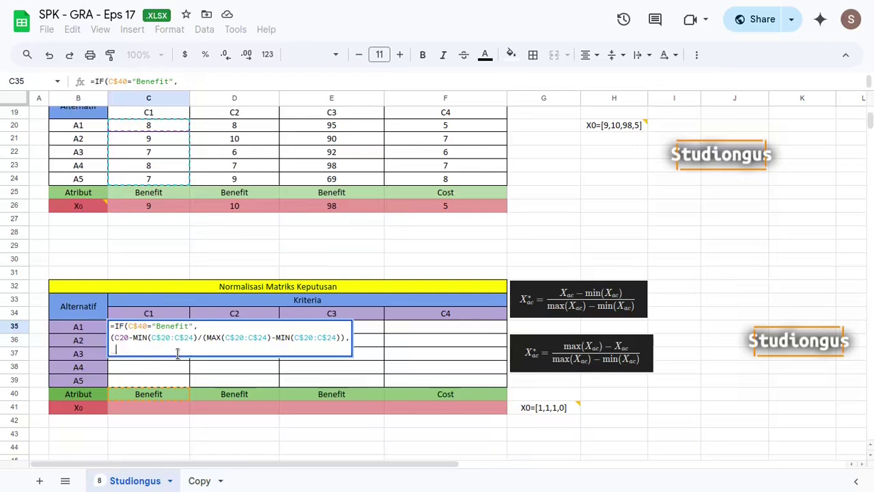
- Write the cost branch's numerator in C35 as (MAX(C$20:C$24)-C20
{"action": "type", "text": "max"}
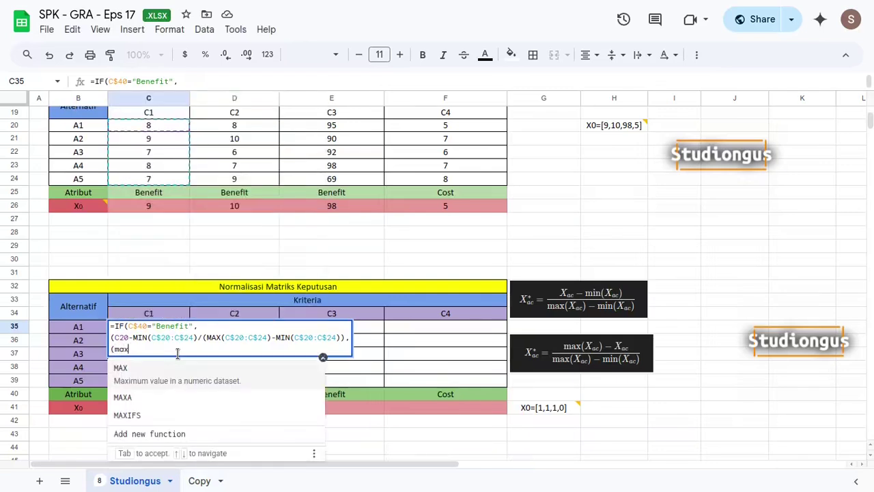
{"action": "key", "text": "Tab"}
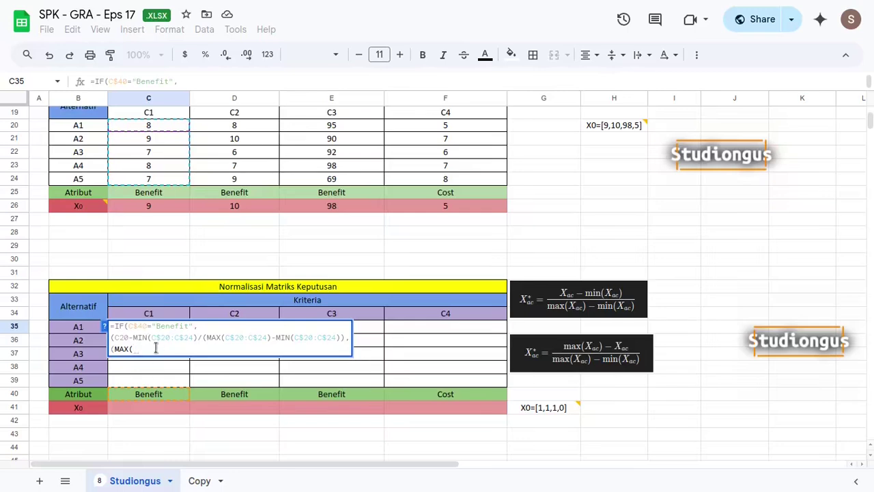
{"action": "scroll", "coordinate": [156, 365], "scroll_direction": "up", "scroll_amount": 2}
{"action": "left_click_drag", "start_coordinate": [159, 205], "coordinate": [160, 253]}
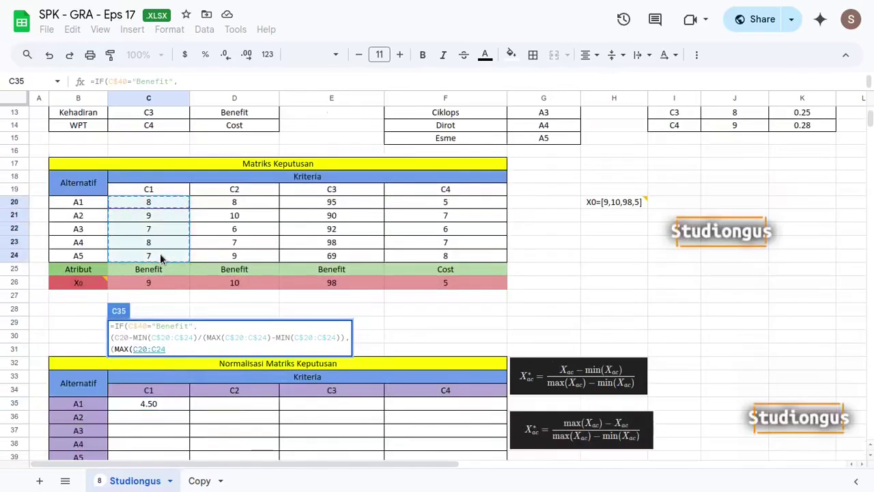
{"action": "key", "text": "F4"}
{"action": "key", "text": "F4"}
{"action": "type", "text": ")"}
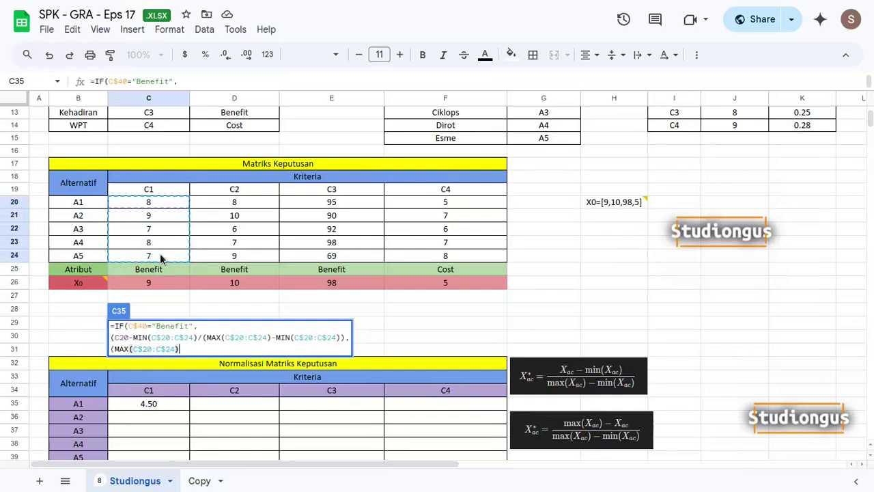
{"action": "type", "text": "-"}
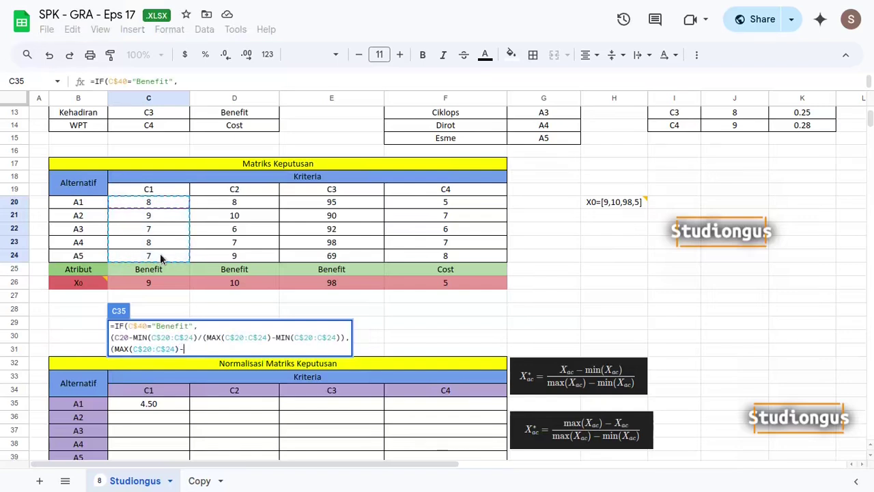
{"action": "left_click", "coordinate": [153, 205]}
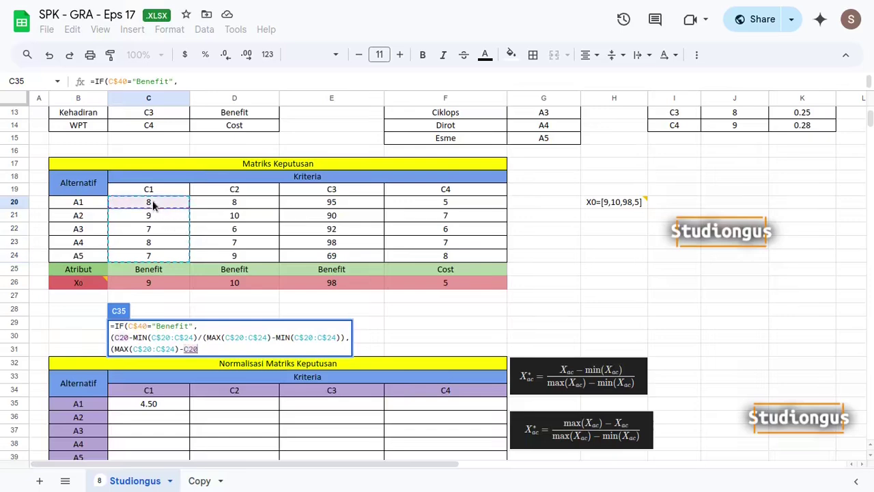
- Complete the cost branch's fraction in C35 by reusing the benefit denominator (MAX(C$20:C$24)-MIN(C$20:C$24)), and enter the formula
{"action": "type", "text": ")/("}
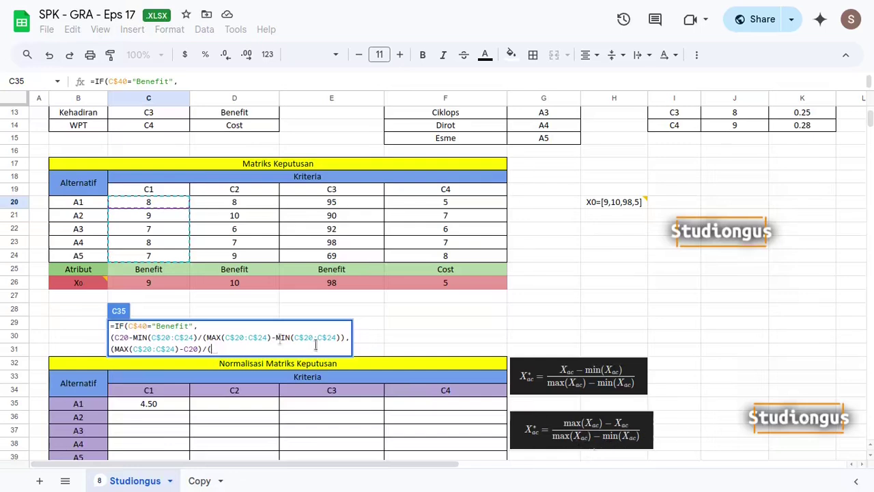
{"action": "left_click_drag", "start_coordinate": [203, 337], "coordinate": [345, 342]}
{"action": "key", "text": "ctrl+c"}
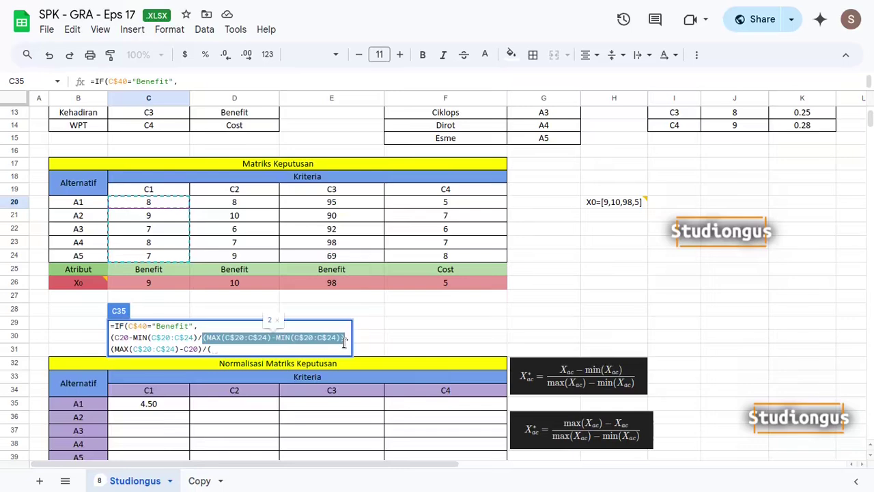
{"action": "left_click", "coordinate": [256, 346]}
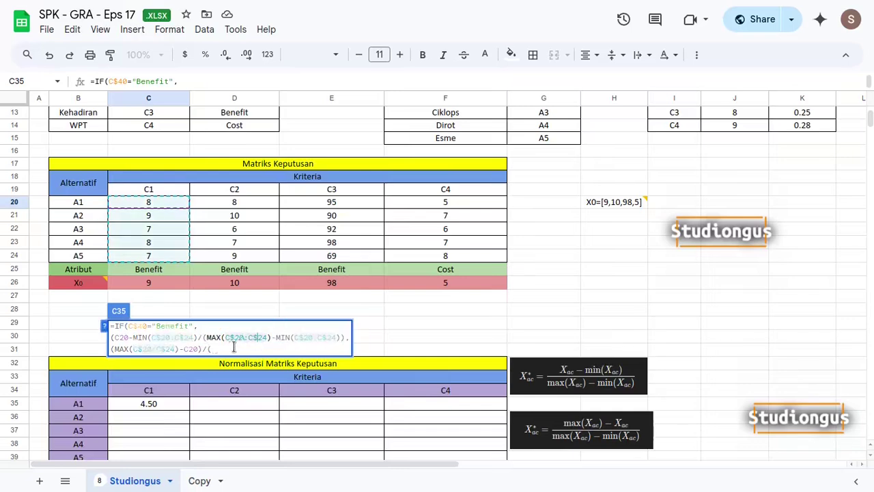
{"action": "key", "text": "ctrl+v"}
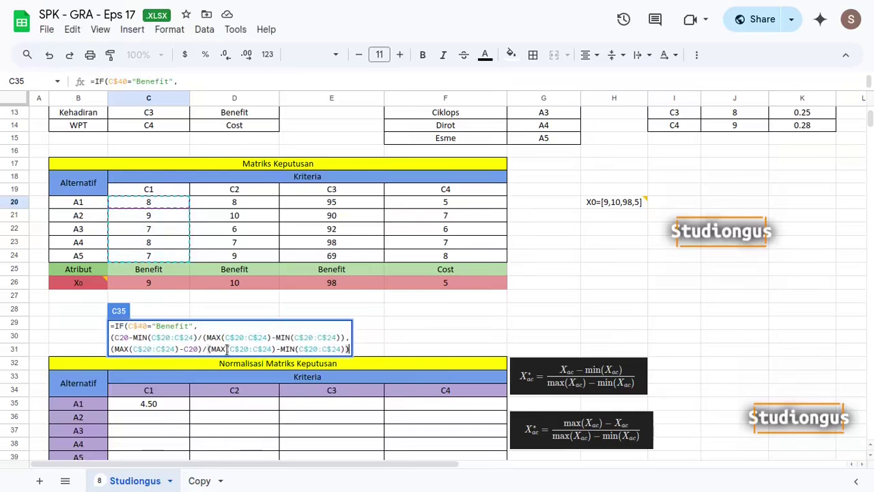
{"action": "key", "text": "Return"}
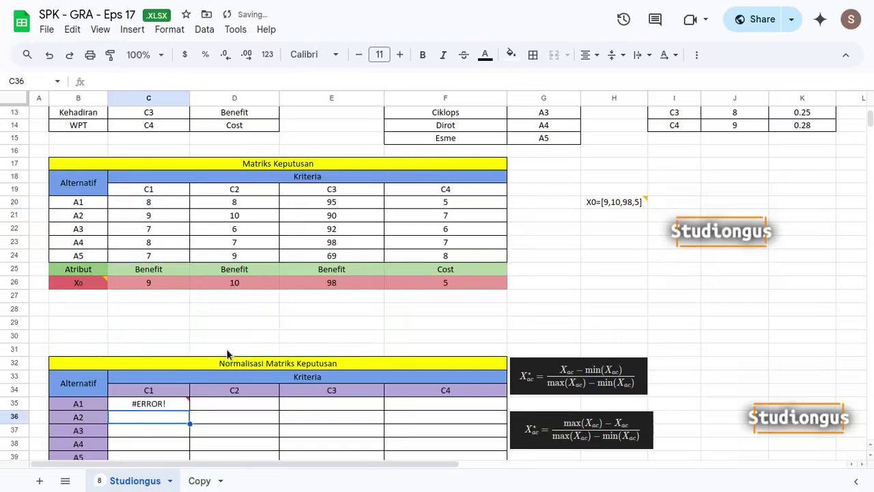
- Correct the C35 formula's parentheses: close the benefit numerator after MIN(C$20:C$24), remove the cost denominator's extra one, and put IF's closing parenthesis on its own line
{"action": "scroll", "coordinate": [227, 353], "scroll_direction": "down", "scroll_amount": 3}
{"action": "double_click", "coordinate": [172, 326]}
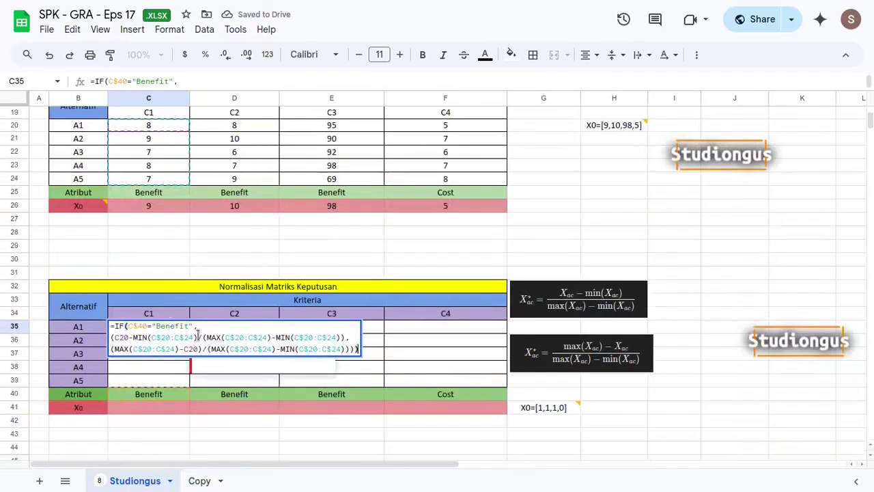
{"action": "left_click", "coordinate": [350, 349]}
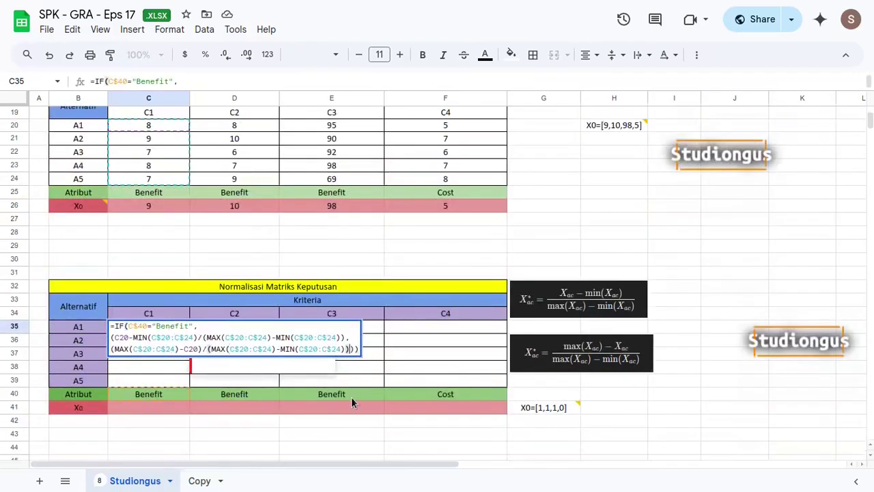
{"action": "type", "text": ")"}
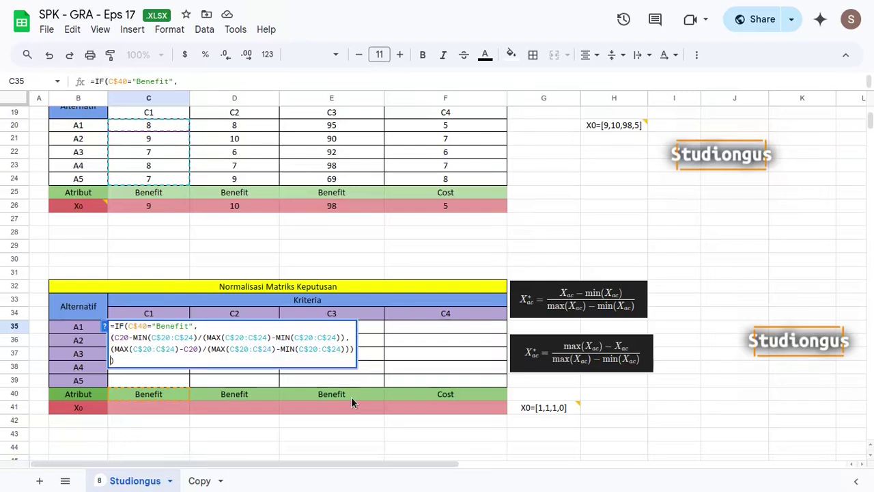
{"action": "left_click", "coordinate": [197, 337]}
{"action": "type", "text": ")"}
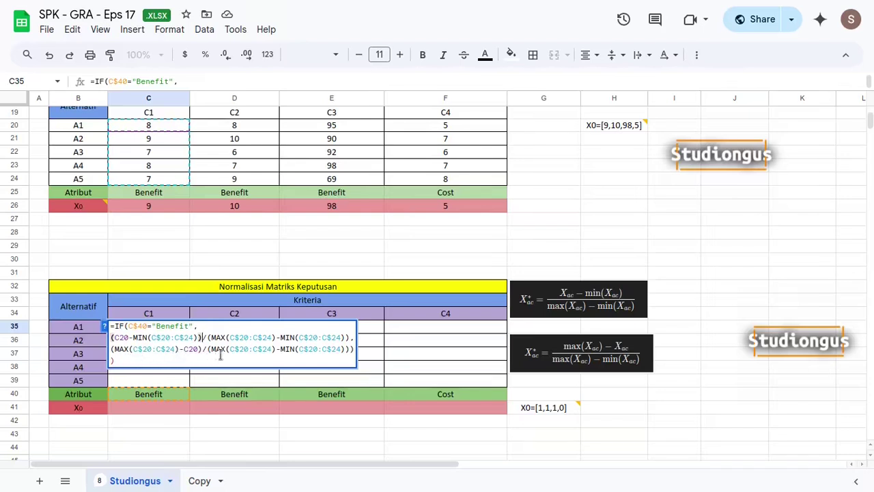
{"action": "left_click", "coordinate": [350, 349]}
{"action": "key", "text": "BackSpace"}
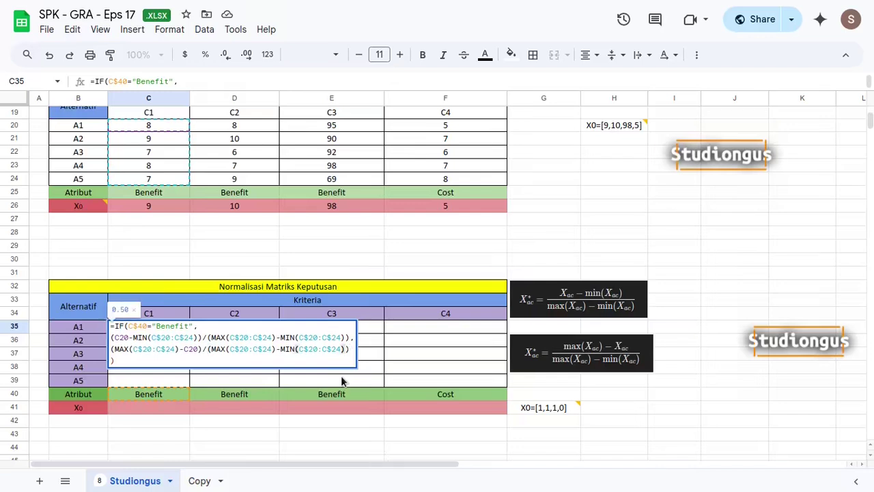
{"action": "key", "text": "Return"}
{"action": "key", "text": "Up"}
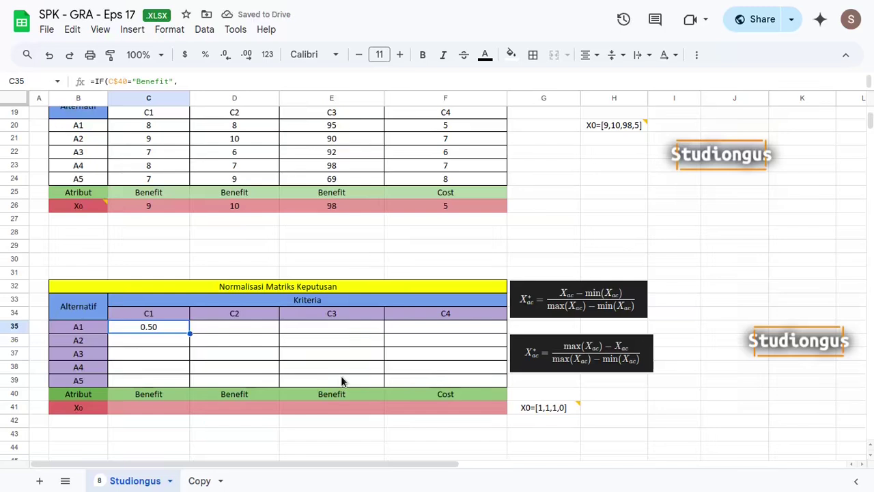
- Fill the C35 normalization formula down and across the whole normalized matrix, C35:F39
{"action": "key", "text": "F2"}
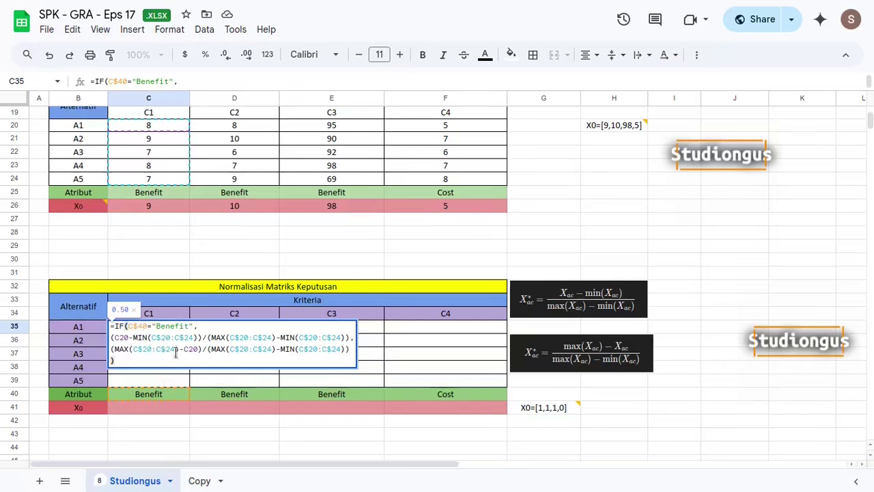
{"action": "key", "text": "Escape"}
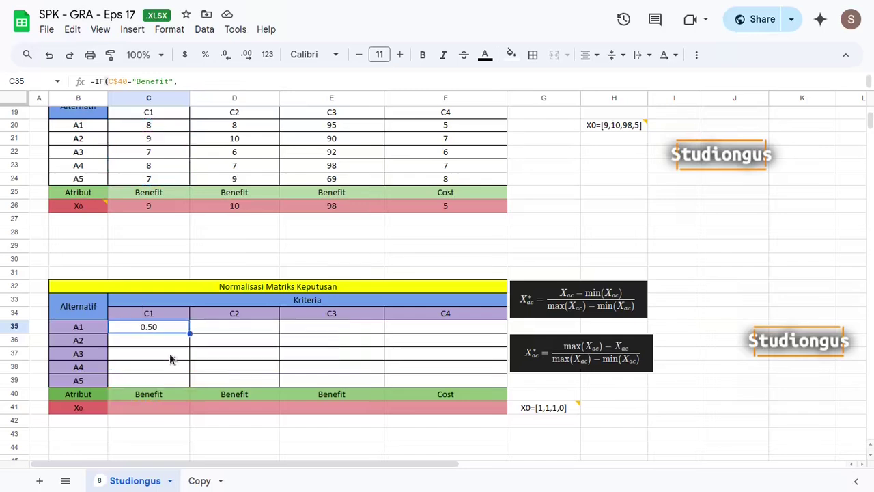
{"action": "left_click", "coordinate": [438, 381], "text": "shift"}
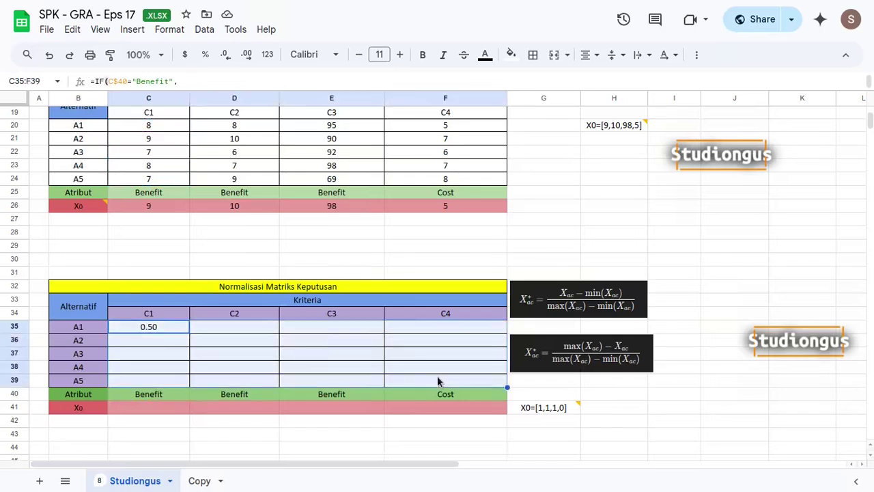
{"action": "key", "text": "ctrl+d"}
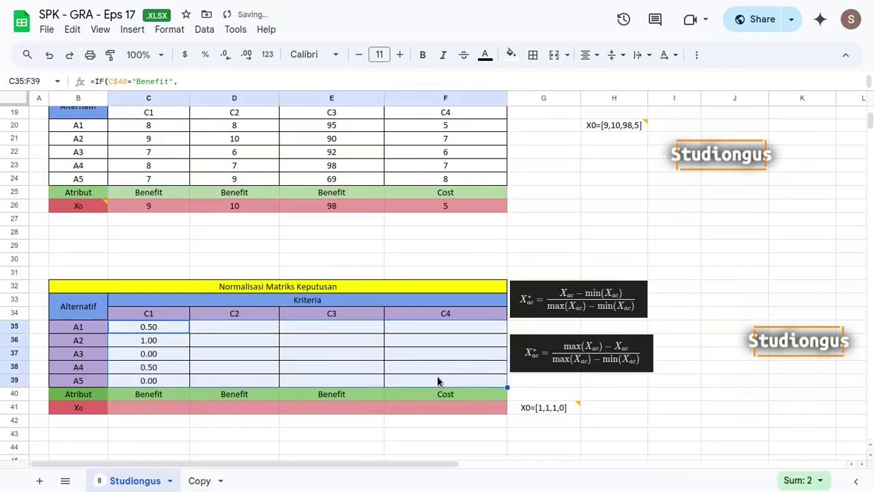
{"action": "key", "text": "ctrl+r"}
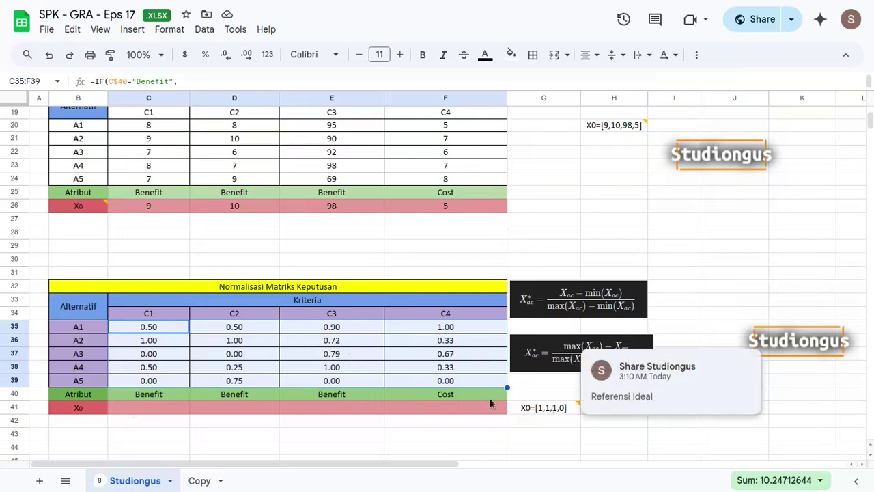
- Copy the X0 formula from C26 into C41 and fill it across C41:F41
{"action": "left_click", "coordinate": [148, 407]}
{"action": "left_click", "coordinate": [156, 212]}
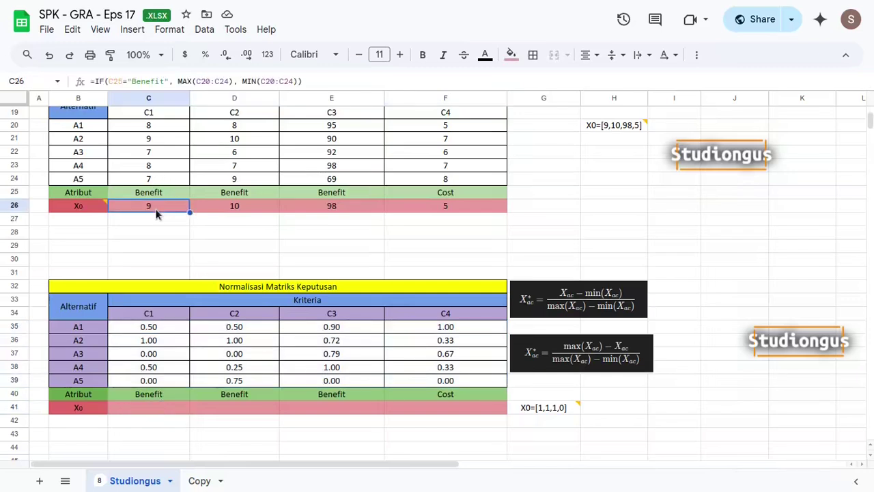
{"action": "double_click", "coordinate": [155, 208]}
{"action": "key", "text": "Escape"}
{"action": "key", "text": "ctrl+c"}
{"action": "left_click", "coordinate": [146, 403]}
{"action": "key", "text": "ctrl+v"}
{"action": "left_click_drag", "start_coordinate": [191, 413], "coordinate": [430, 410]}
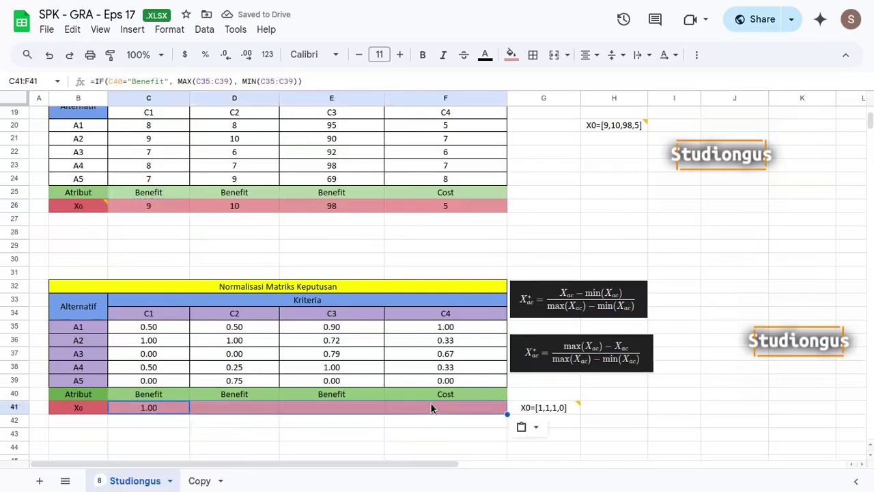
{"action": "left_click", "coordinate": [434, 438]}
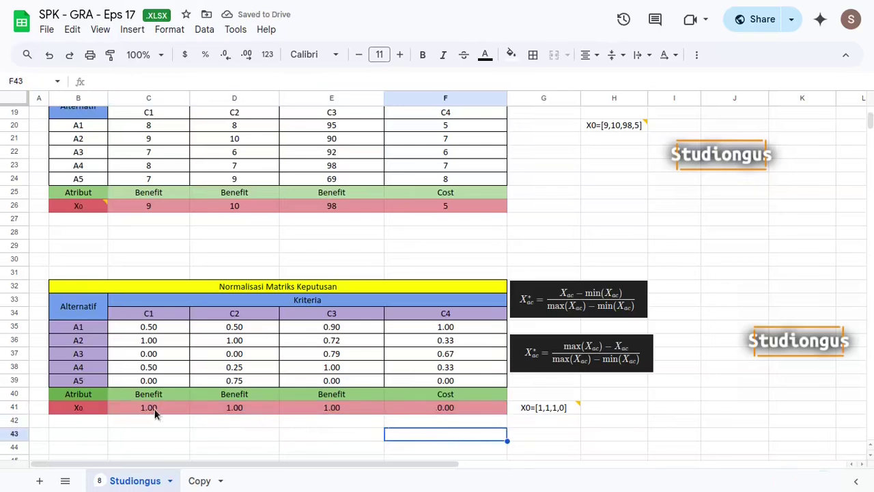
- Check the normalized X0 row against its source cells, and examine the Menghitung Selisih Absolut table and its formula
{"action": "left_click", "coordinate": [158, 340]}
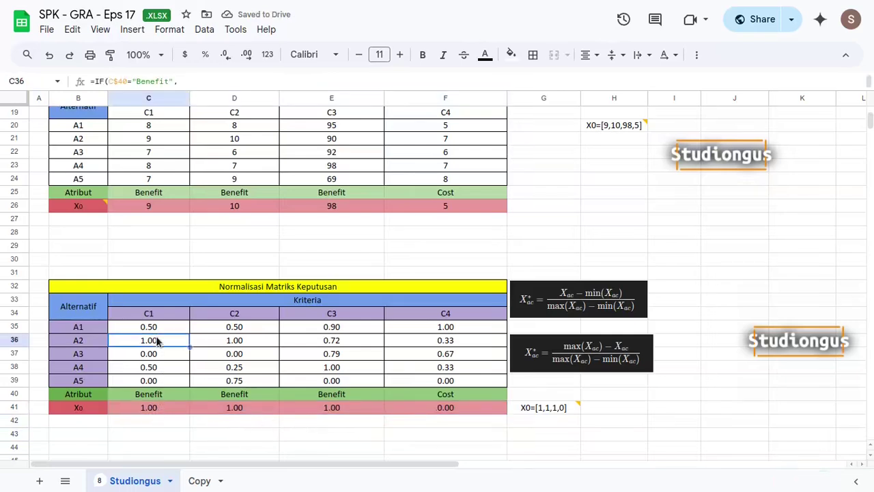
{"action": "left_click", "coordinate": [239, 341]}
{"action": "left_click", "coordinate": [333, 367]}
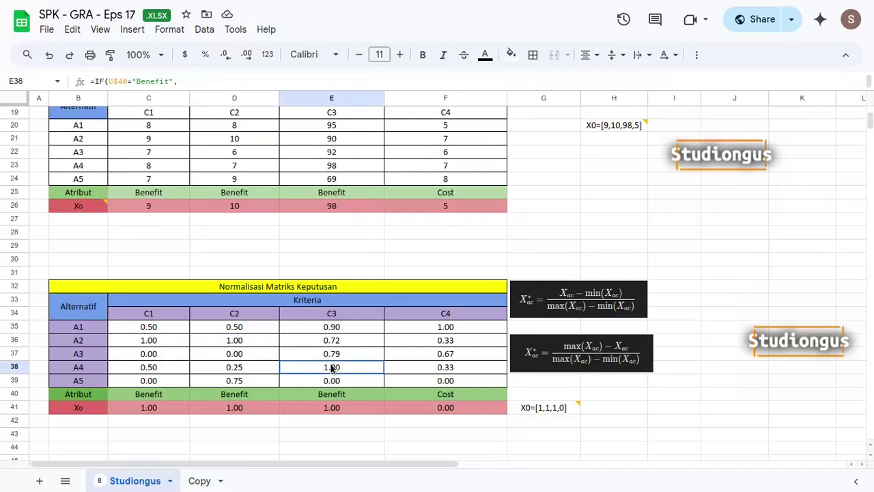
{"action": "left_click", "coordinate": [452, 380]}
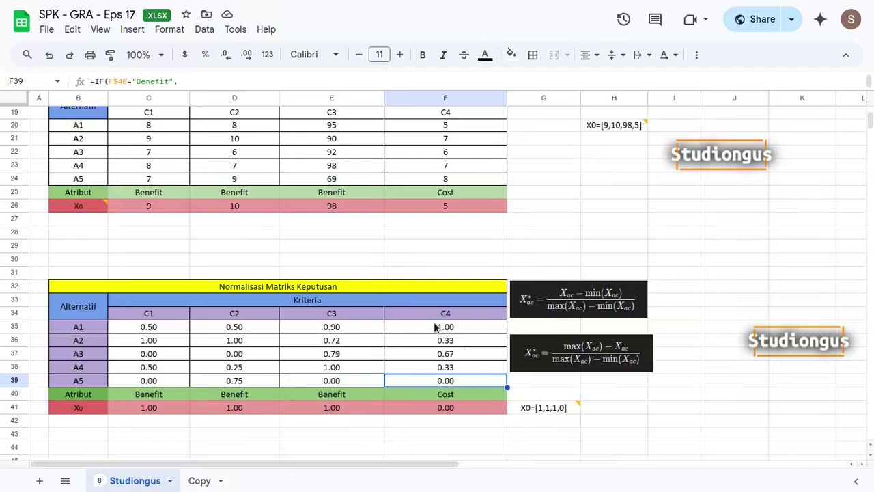
{"action": "scroll", "coordinate": [435, 328], "scroll_direction": "down", "scroll_amount": 2}
{"action": "mouse_move", "coordinate": [546, 333]}
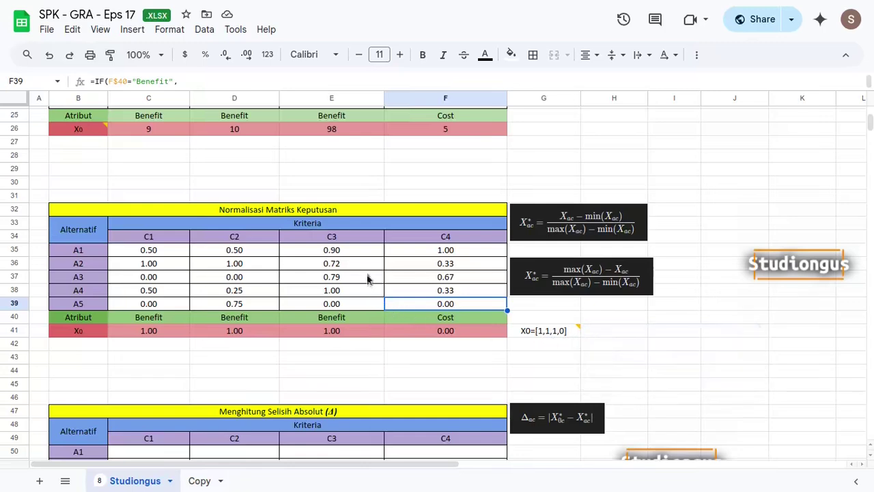
{"action": "scroll", "coordinate": [366, 254], "scroll_direction": "down", "scroll_amount": 3}
{"action": "scroll", "coordinate": [366, 254], "scroll_direction": "down", "scroll_amount": 3}
{"action": "scroll", "coordinate": [366, 256], "scroll_direction": "up", "scroll_amount": 2}
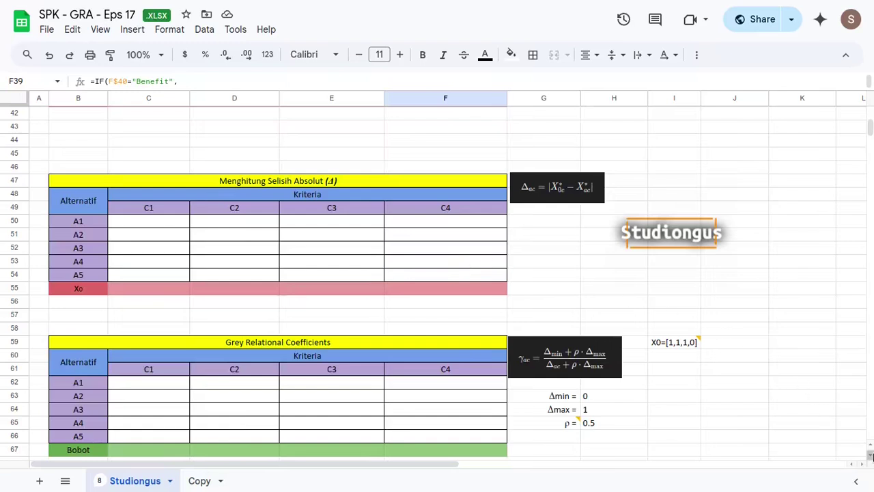
{"action": "scroll", "coordinate": [640, 309], "scroll_direction": "down", "scroll_amount": 1}
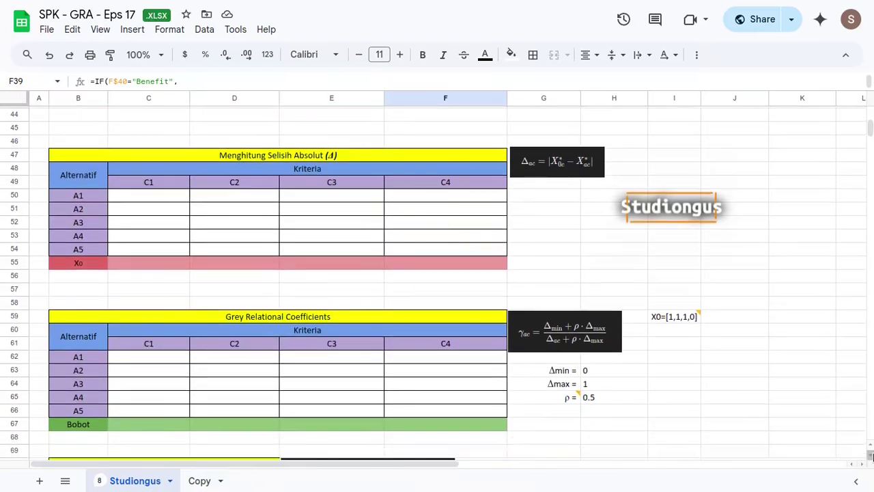
{"action": "left_click", "coordinate": [272, 159]}
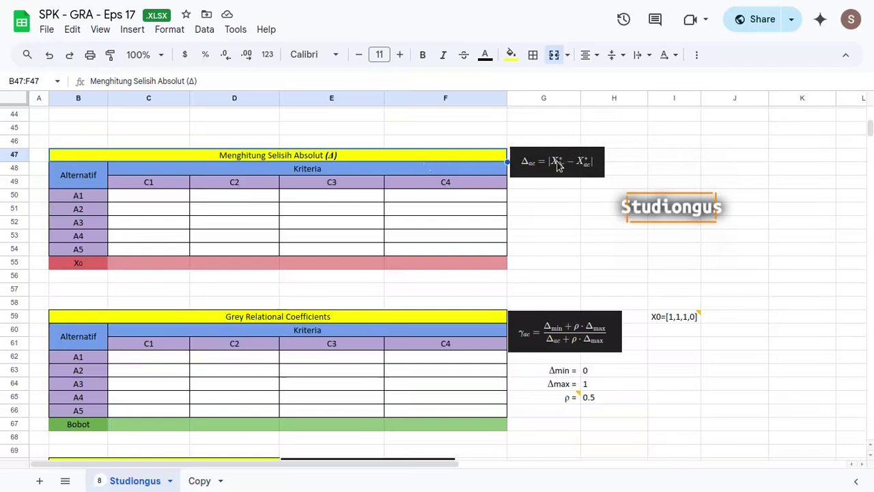
{"action": "scroll", "coordinate": [509, 257], "scroll_direction": "up", "scroll_amount": 2}
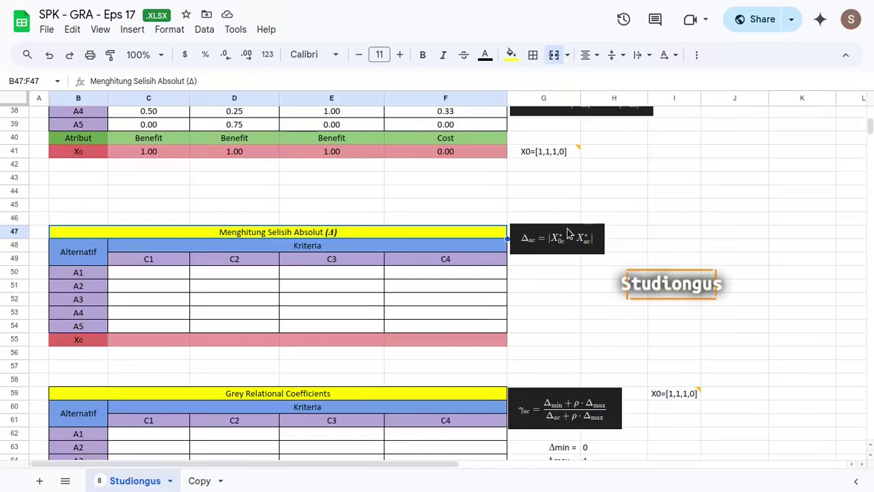
{"action": "mouse_move", "coordinate": [554, 156]}
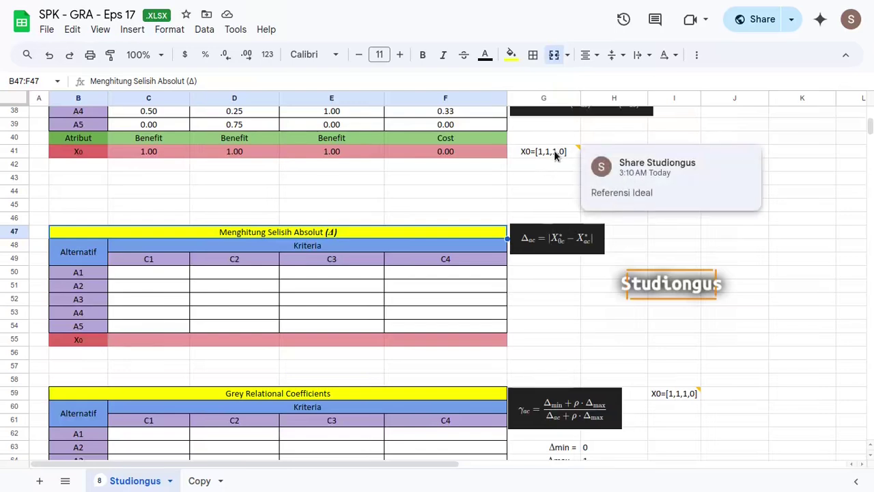
{"action": "scroll", "coordinate": [536, 173], "scroll_direction": "down", "scroll_amount": 2}
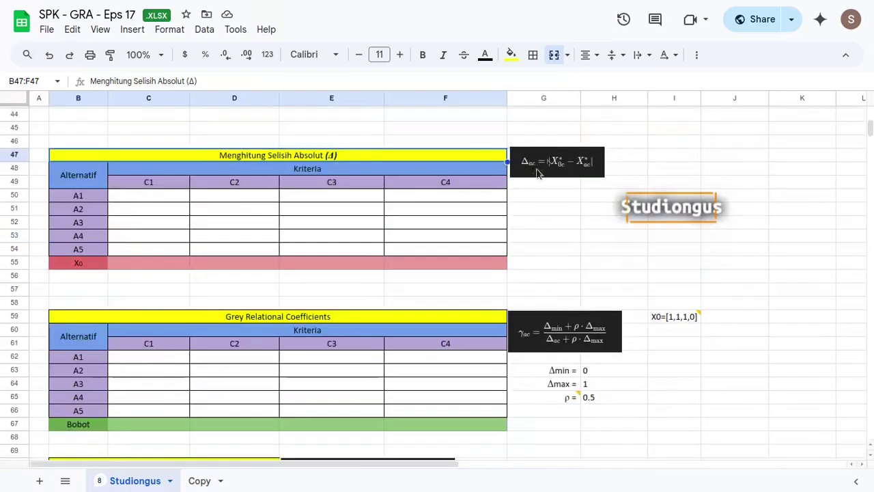
- Enter =ABS(C41-C35) in C50, the A1/C1 cell of the Menghitung Selisih Absolut table
{"action": "left_click", "coordinate": [178, 199]}
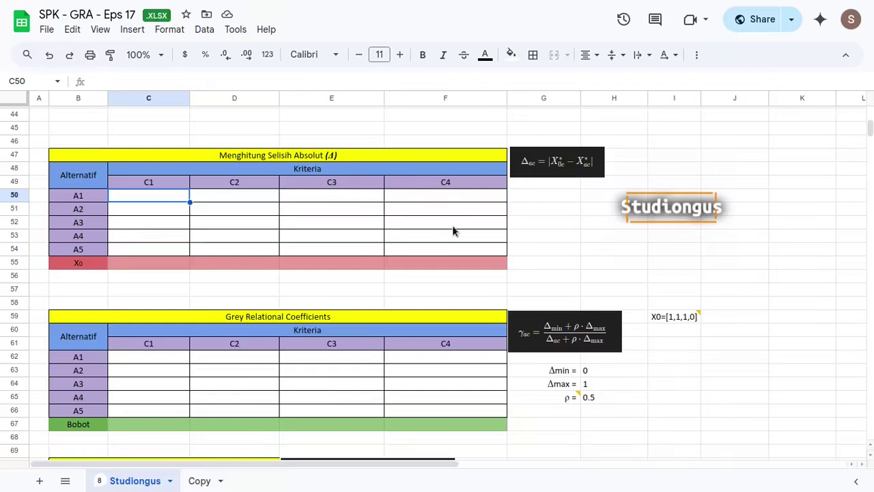
{"action": "type", "text": "=abs"}
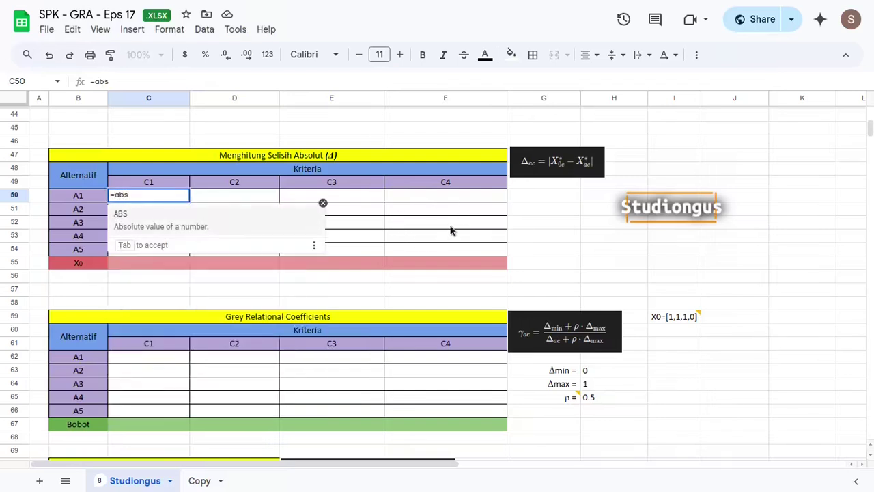
{"action": "key", "text": "Tab"}
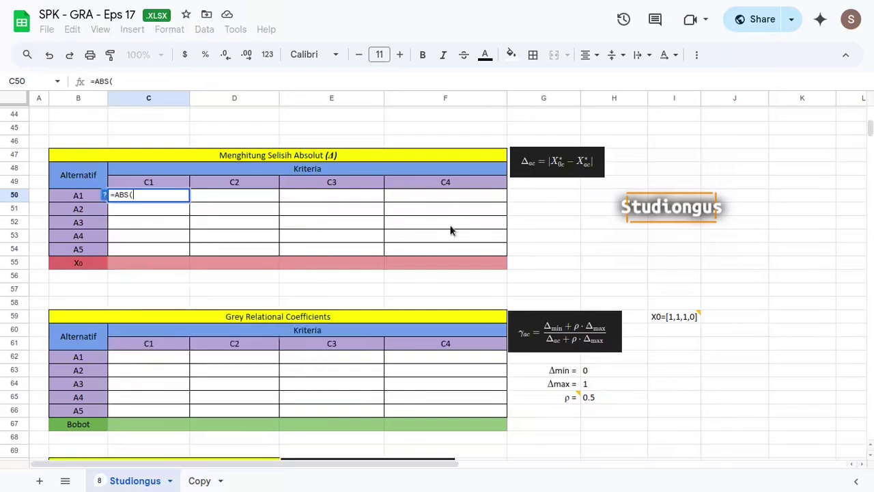
{"action": "scroll", "coordinate": [445, 244], "scroll_direction": "up", "scroll_amount": 2}
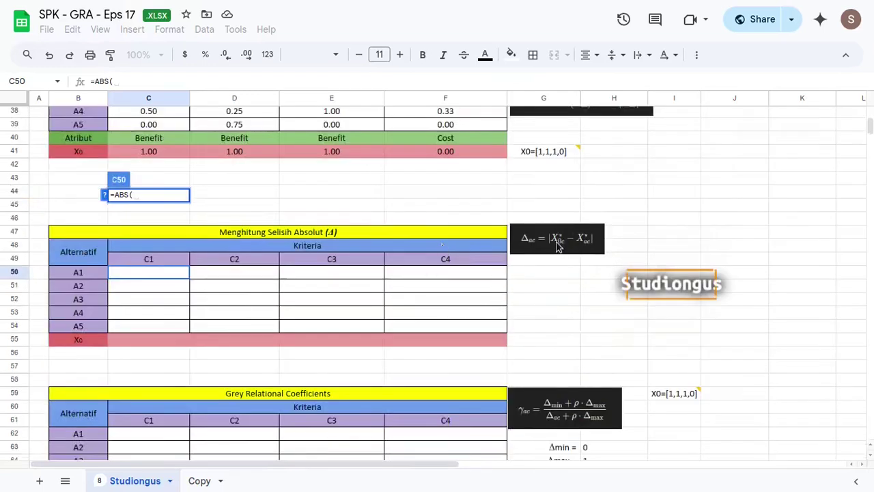
{"action": "left_click", "coordinate": [160, 151]}
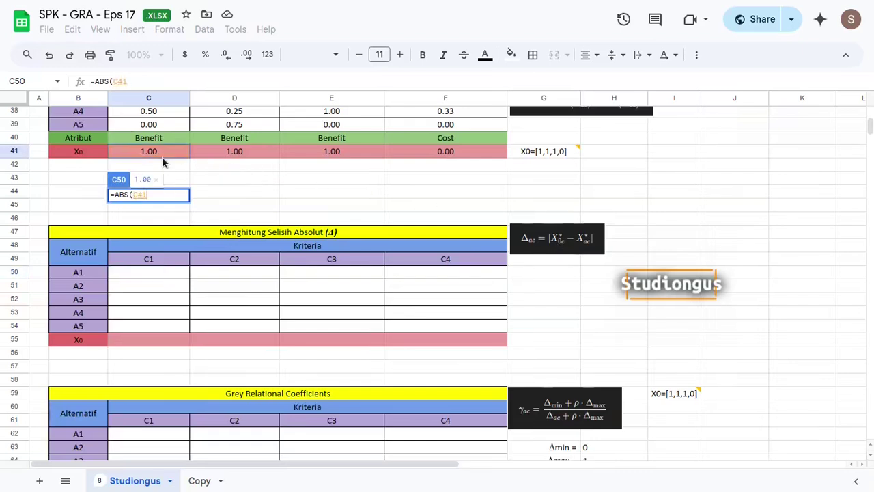
{"action": "type", "text": "-"}
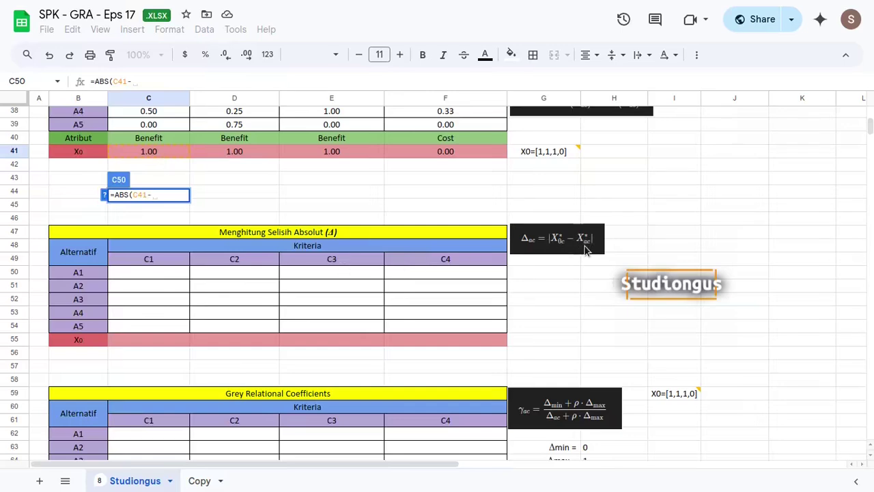
{"action": "scroll", "coordinate": [590, 249], "scroll_direction": "up", "scroll_amount": 4}
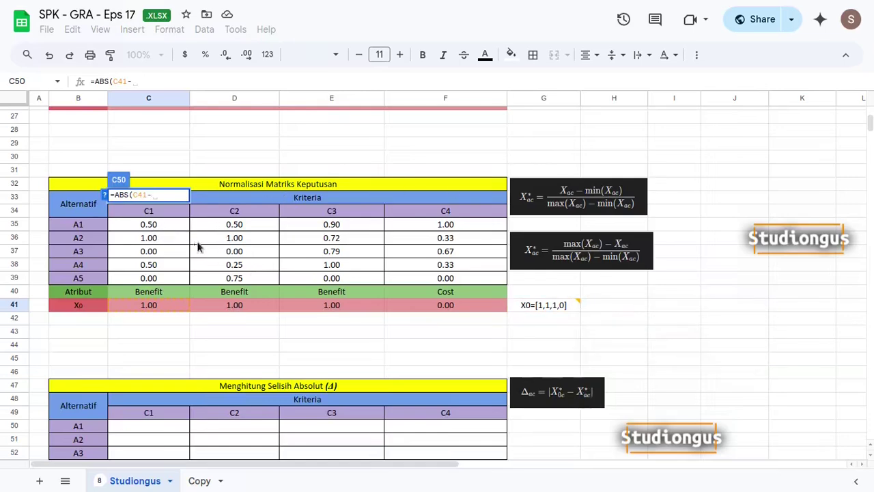
{"action": "left_click", "coordinate": [169, 226]}
{"action": "scroll", "coordinate": [343, 265], "scroll_direction": "down", "scroll_amount": 4}
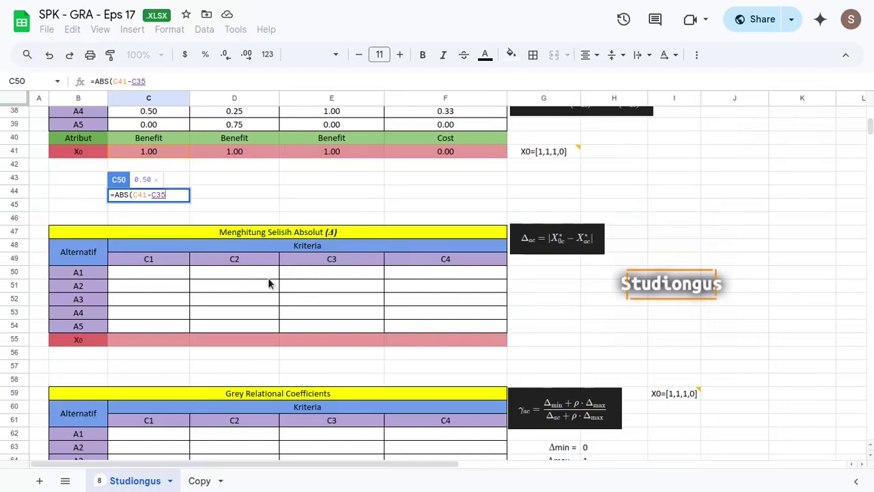
{"action": "key", "text": "Return"}
- Lock row 41 in the C50 formula so that it reads =ABS(C$41-C35)
{"action": "key", "text": "Up"}
{"action": "key", "text": "F2"}
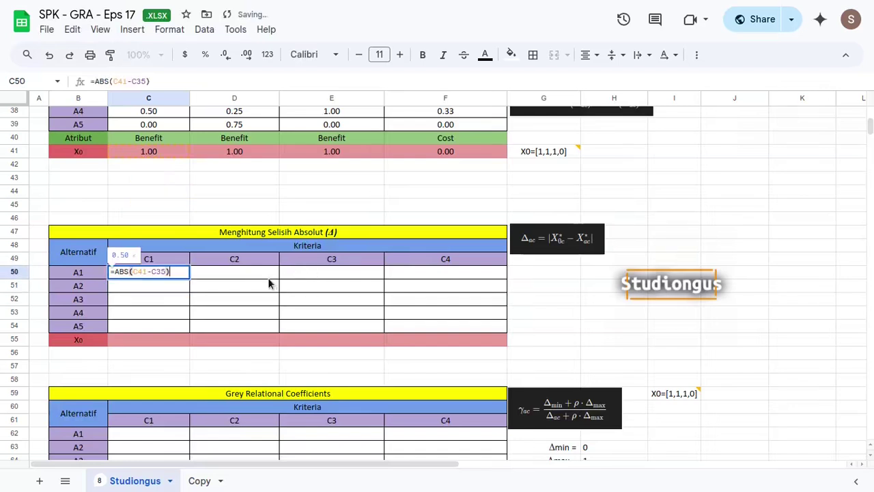
{"action": "key", "text": "Left"}
{"action": "key", "text": "Left"}
{"action": "key", "text": "Left"}
{"action": "key", "text": "Left"}
{"action": "key", "text": "Left"}
{"action": "key", "text": "Left"}
{"action": "key", "text": "Left"}
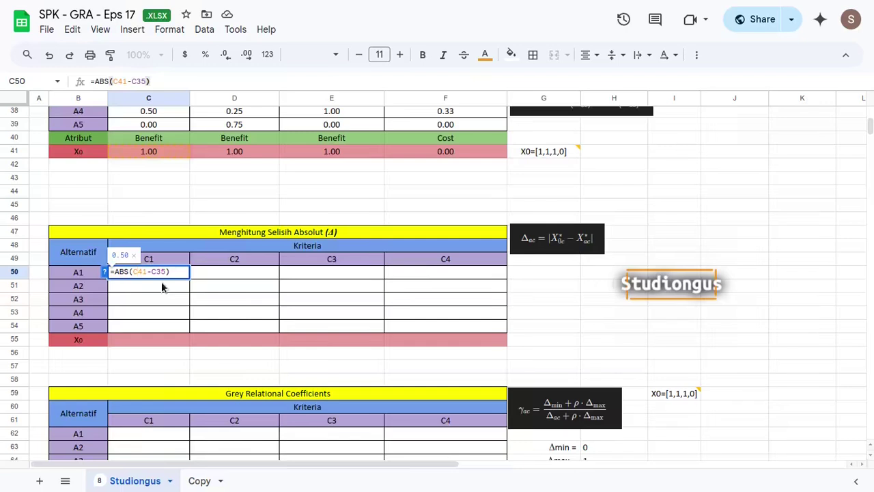
{"action": "type", "text": "$"}
{"action": "key", "text": "Return"}
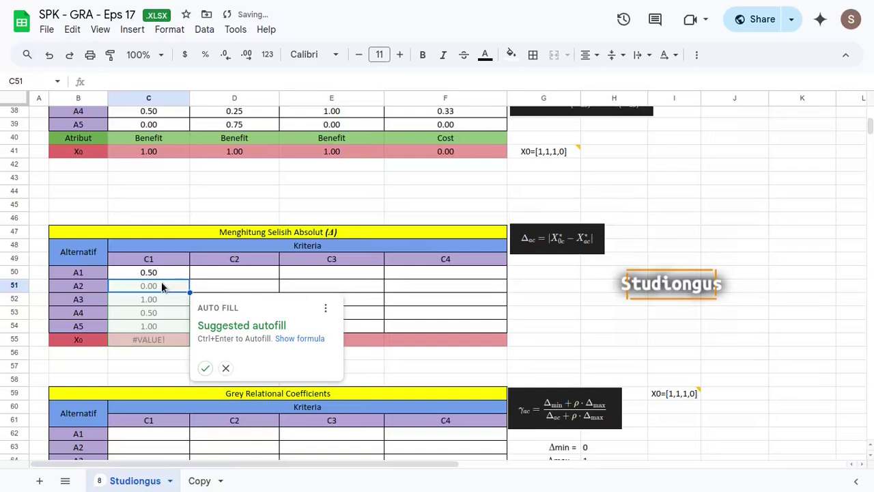
- Fill the C50 absolute difference formula down and across the whole matrix, C50:F54
{"action": "key", "text": "Up"}
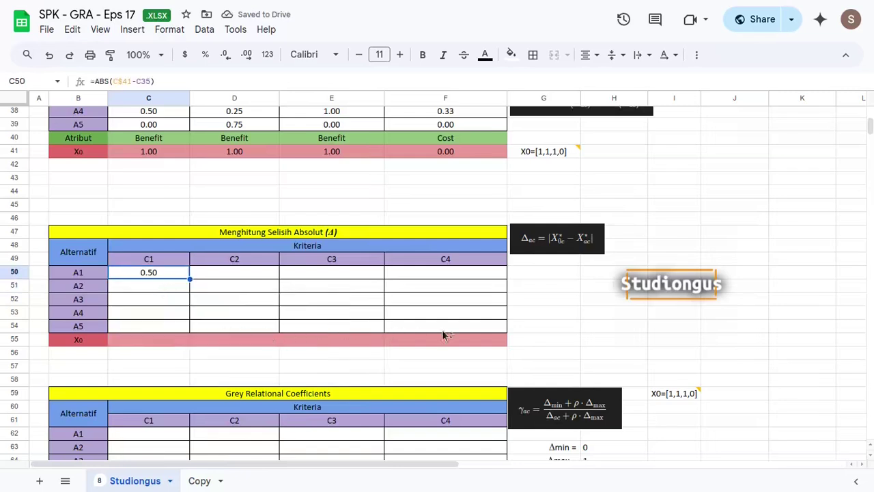
{"action": "left_click", "coordinate": [451, 325], "text": "shift"}
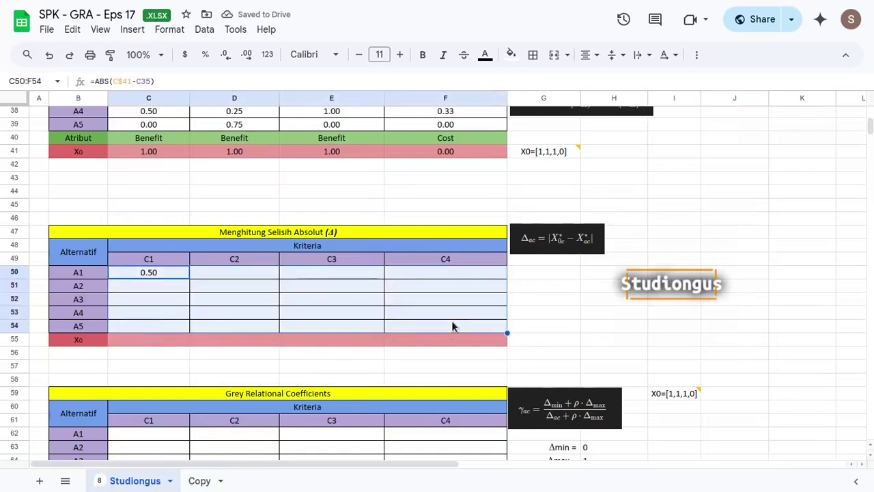
{"action": "key", "text": "ctrl+d"}
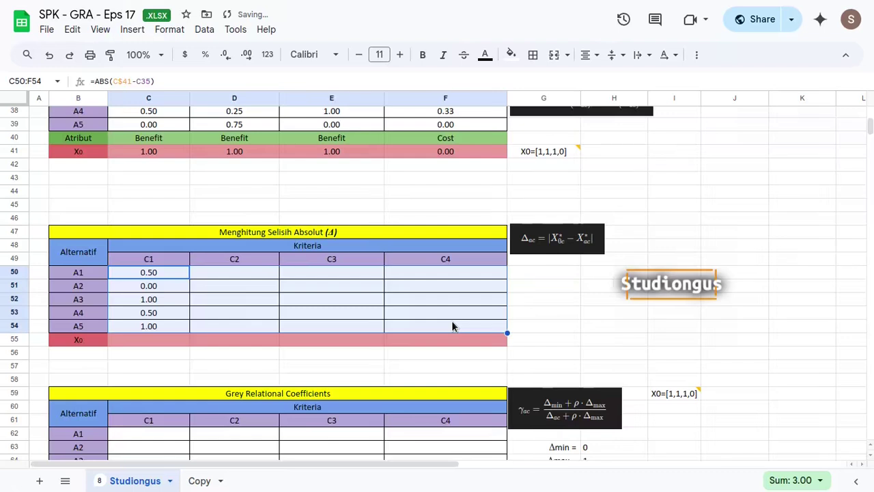
{"action": "key", "text": "ctrl+r"}
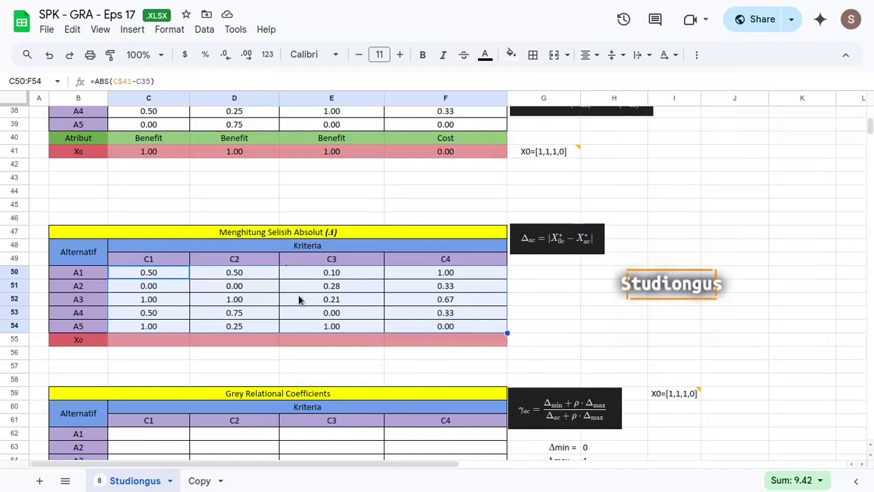
{"action": "left_click", "coordinate": [451, 328]}
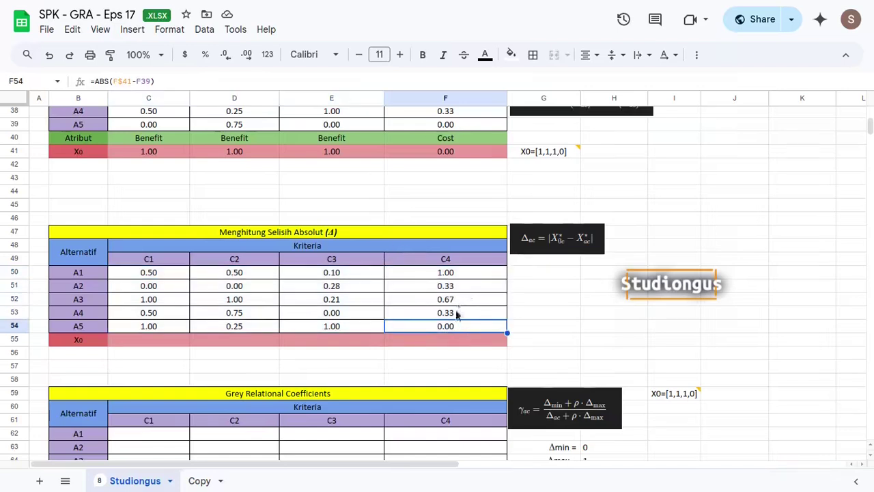
- Copy the normalized X0 formula from C41 into C56, just below the absolute difference table's X0 row
{"action": "left_click", "coordinate": [155, 341]}
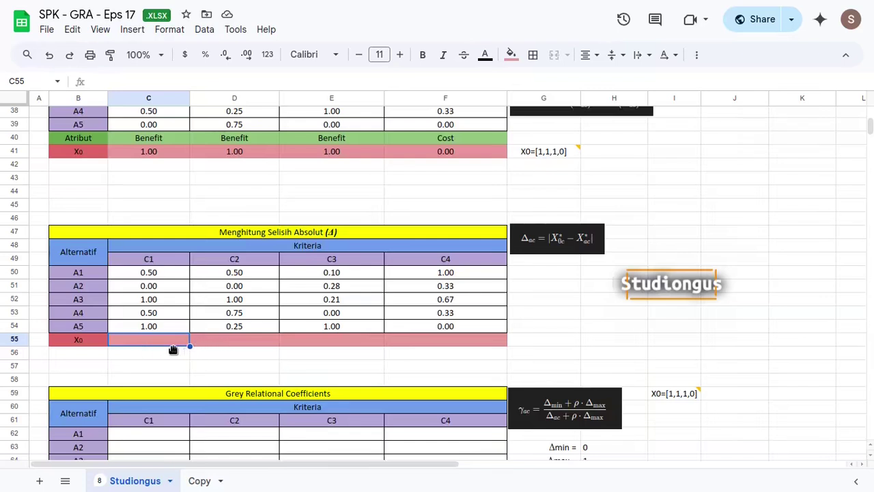
{"action": "left_click", "coordinate": [150, 152]}
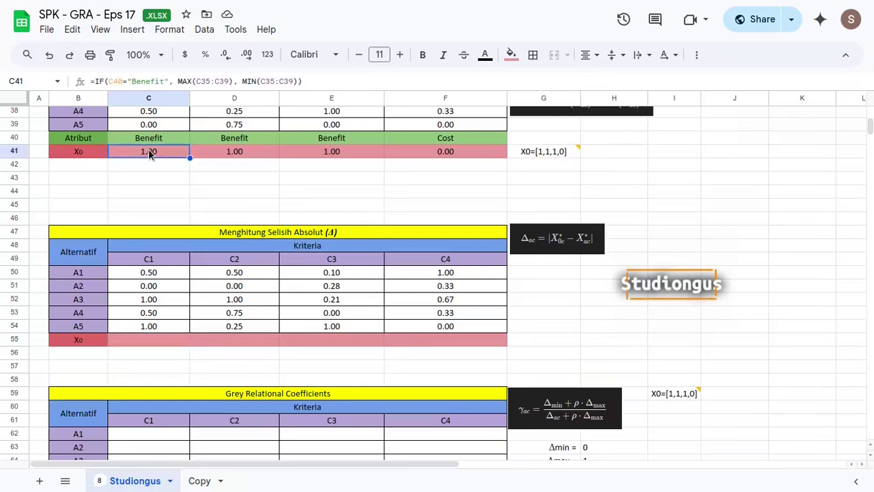
{"action": "double_click", "coordinate": [160, 150]}
{"action": "key", "text": "Escape"}
{"action": "key", "text": "ctrl+c"}
{"action": "left_click", "coordinate": [151, 353]}
{"action": "key", "text": "ctrl+v"}
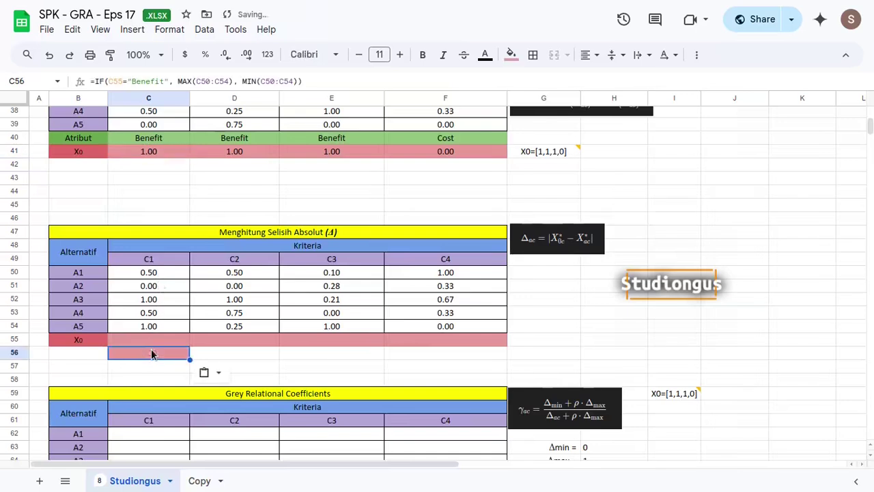
- Move the formula text =IF(C55="Benefit", MAX(C50:C54), MIN(C50:C54)) from C56 into C55, leaving C56 empty
{"action": "triple_click", "coordinate": [160, 350]}
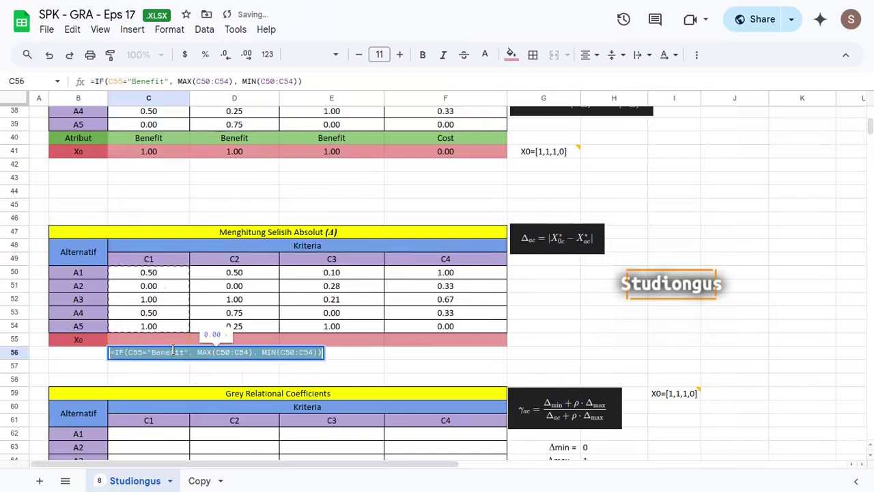
{"action": "key", "text": "BackSpace"}
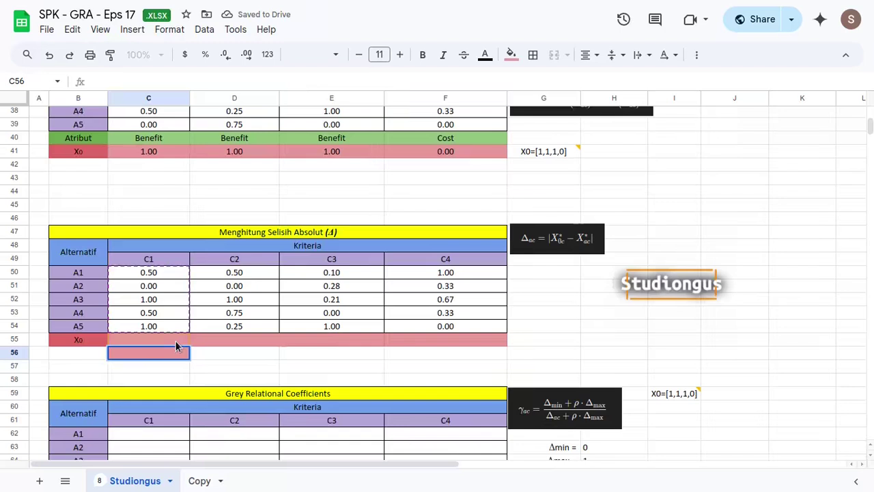
{"action": "left_click", "coordinate": [163, 336]}
{"action": "double_click", "coordinate": [163, 337]}
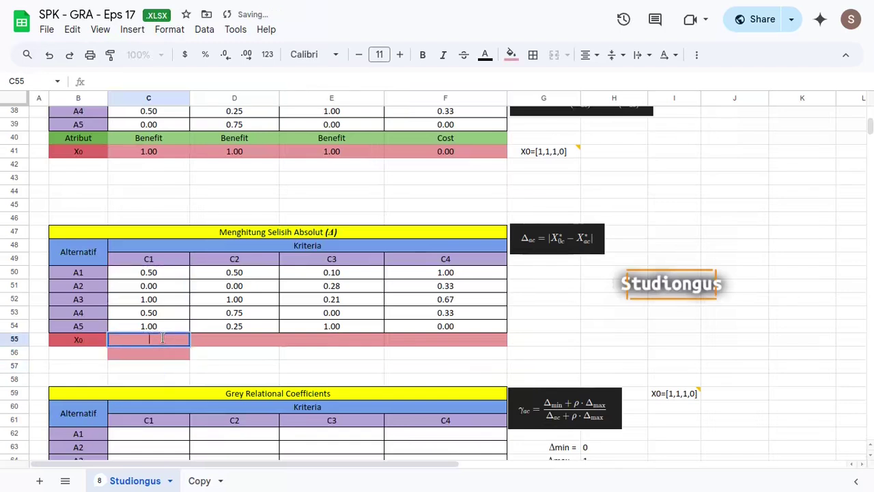
{"action": "key", "text": "ctrl+v"}
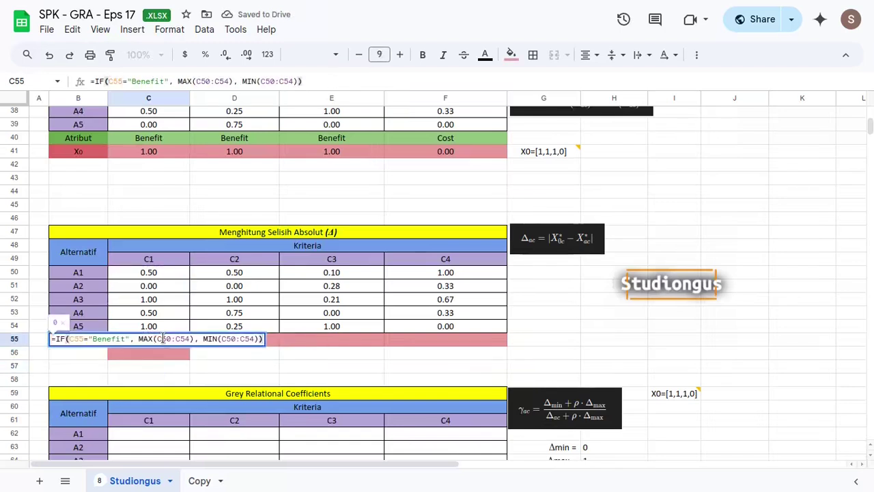
{"action": "key", "text": "Return"}
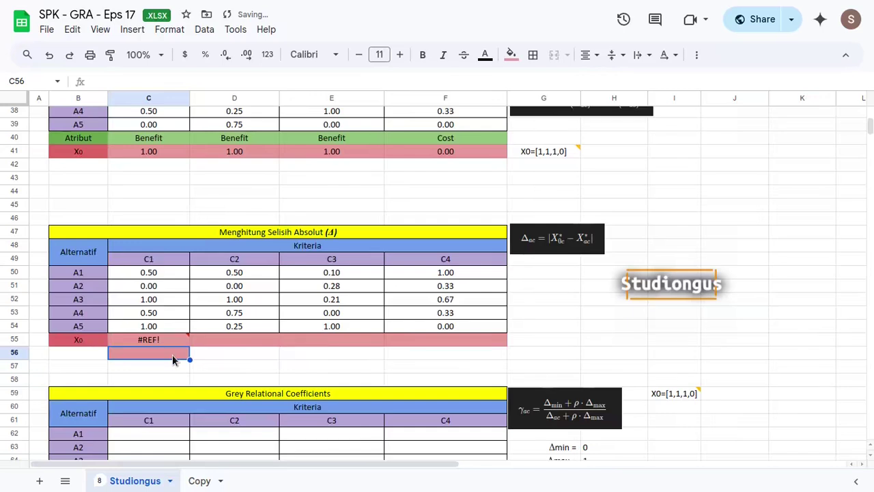
- Remove the leftover red fill from C56 by copying blank cell D56 over it
{"action": "left_click", "coordinate": [214, 358]}
{"action": "key", "text": "ctrl+c"}
{"action": "key", "text": "Left"}
{"action": "key", "text": "ctrl+v"}
- Replace the C55 reference in C55's IF condition with C40, the C1 attribute in the normalization table
{"action": "key", "text": "Up"}
{"action": "key", "text": "F2"}
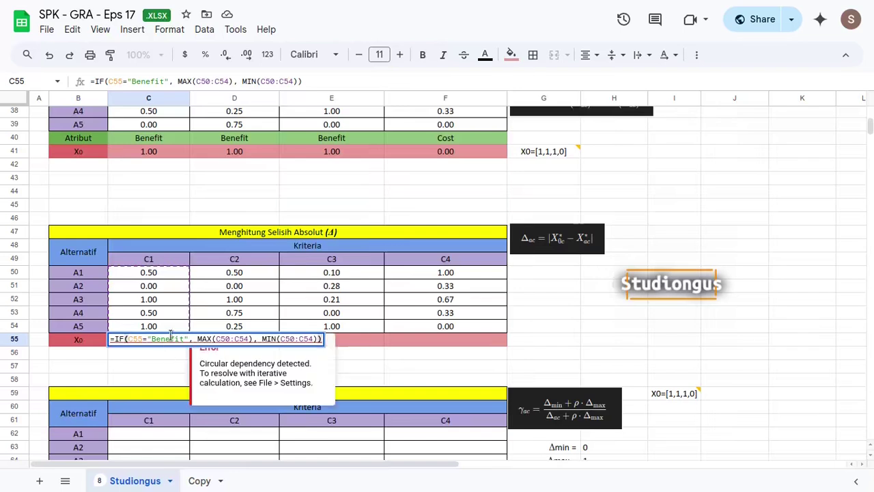
{"action": "double_click", "coordinate": [137, 339]}
{"action": "key", "text": "BackSpace"}
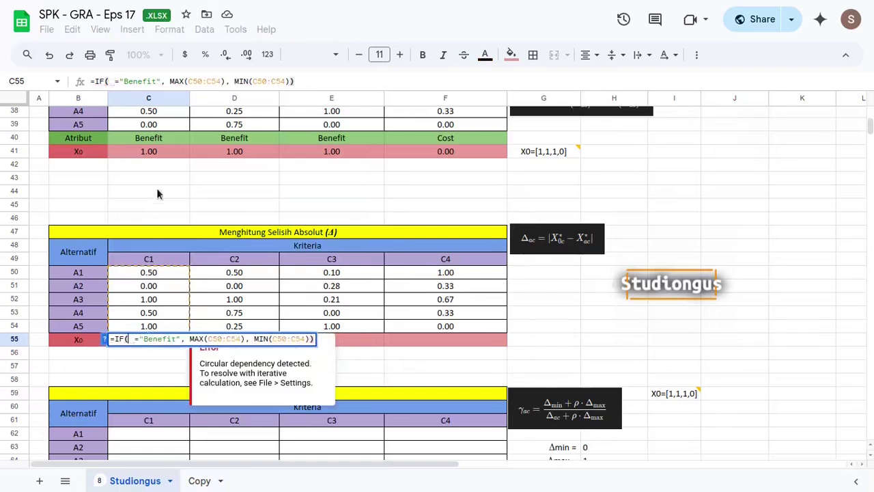
{"action": "left_click", "coordinate": [150, 138]}
{"action": "key", "text": "Return"}
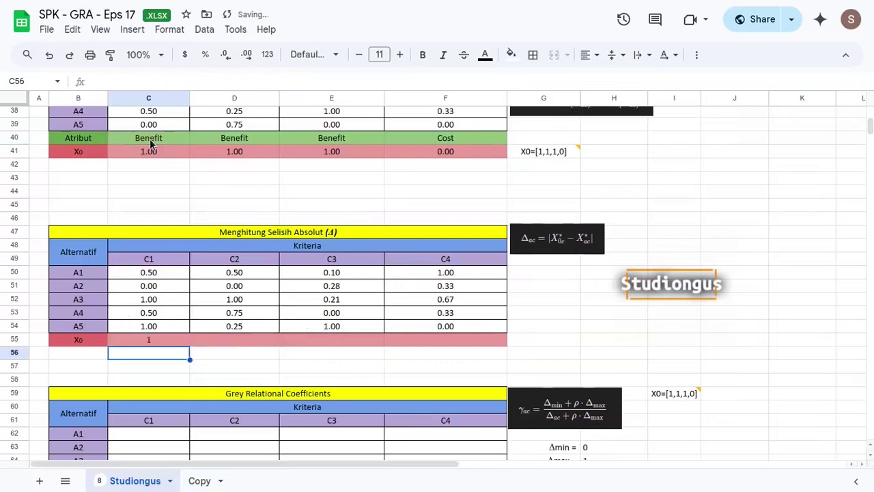
- Fill the C55 X0 formula across C55:F55
{"action": "key", "text": "Up"}
{"action": "key", "text": "shift+Right"}
{"action": "key", "text": "shift+Right"}
{"action": "key", "text": "shift+Right"}
{"action": "key", "text": "ctrl+r"}
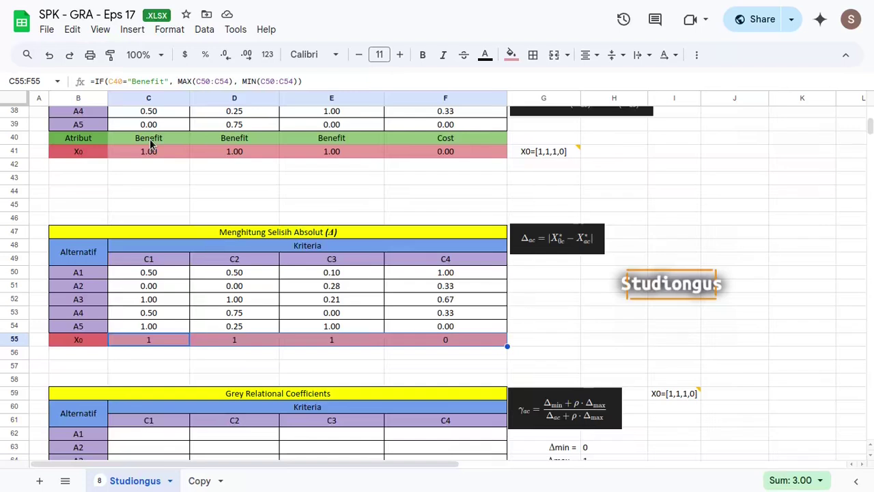
- Examine the Grey Relational Coefficients table, its formula, the Δmin, Δmax and ρ parameters, and the comment on the X0 reference in I59
{"action": "scroll", "coordinate": [185, 164], "scroll_direction": "down", "scroll_amount": 4}
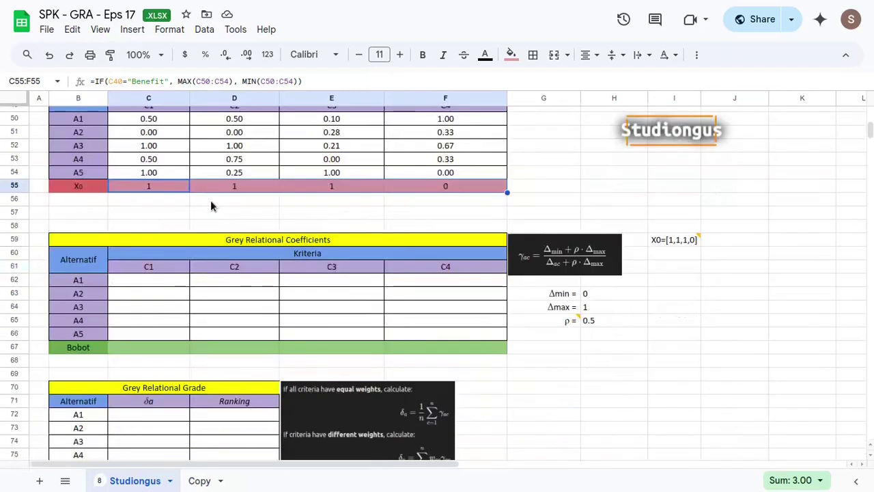
{"action": "left_click", "coordinate": [258, 245]}
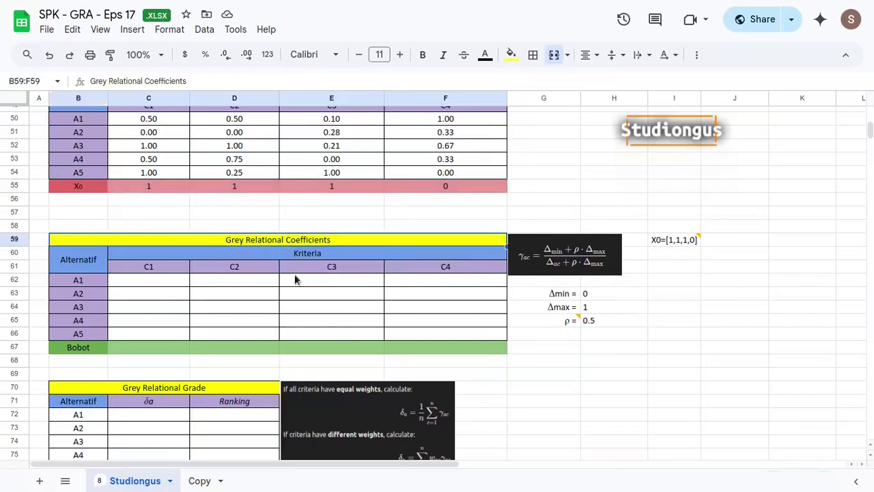
{"action": "scroll", "coordinate": [298, 256], "scroll_direction": "down", "scroll_amount": 2}
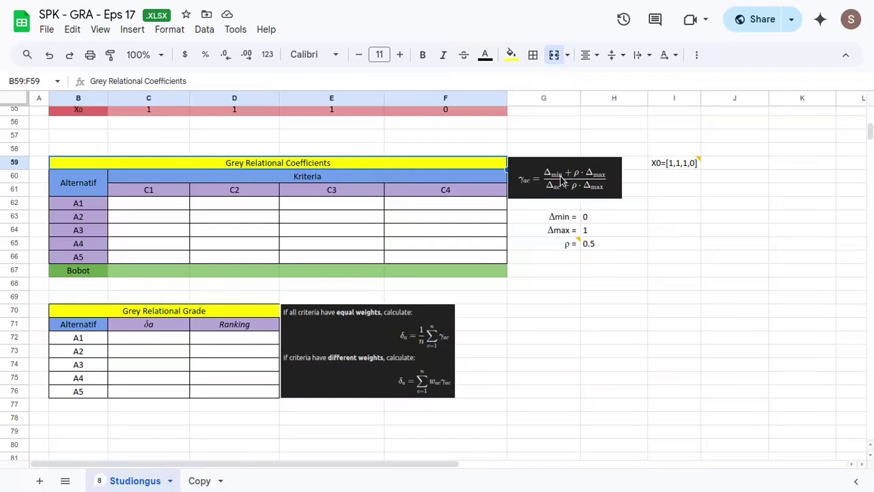
{"action": "left_click", "coordinate": [558, 215]}
{"action": "left_click", "coordinate": [581, 213]}
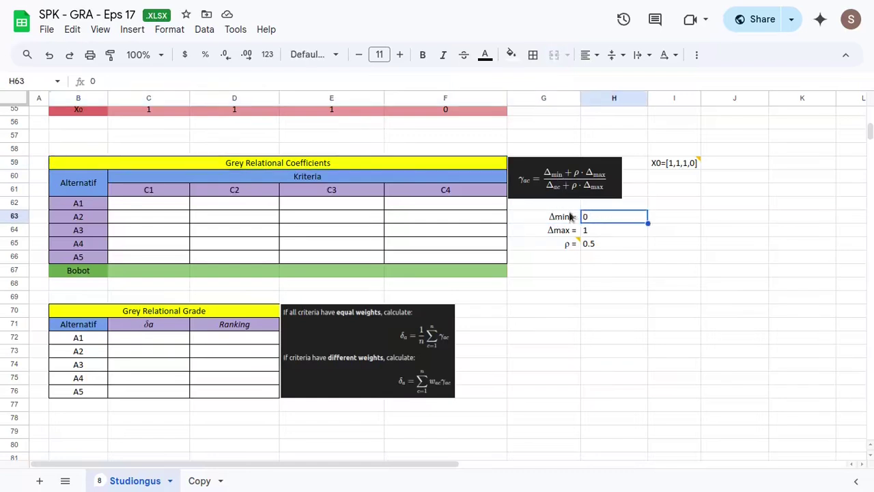
{"action": "left_click", "coordinate": [676, 168]}
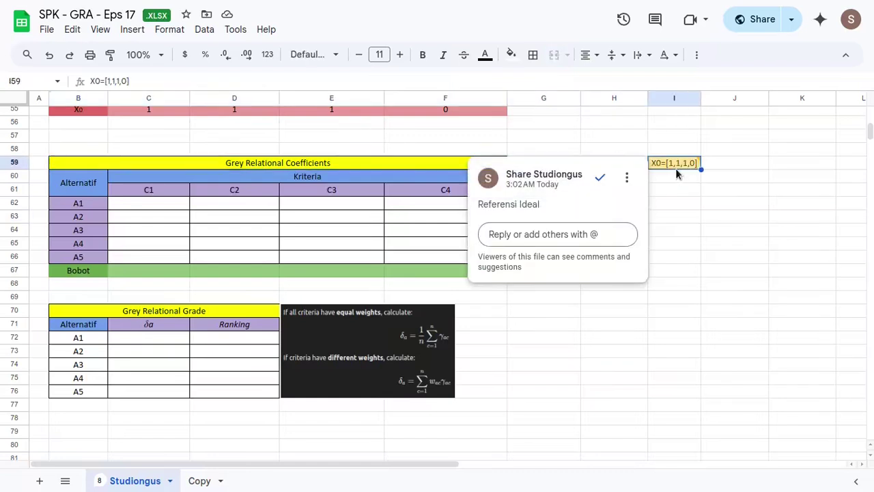
{"action": "left_click", "coordinate": [679, 207]}
{"action": "mouse_move", "coordinate": [675, 164]}
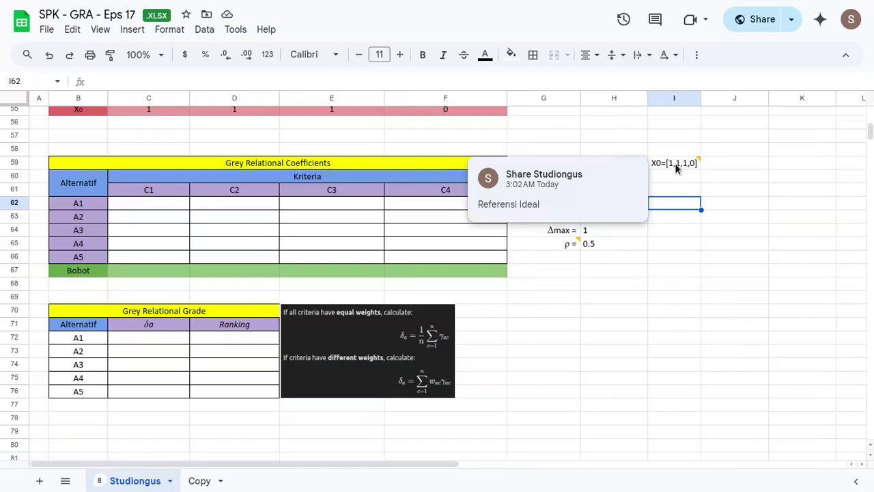
{"action": "left_click", "coordinate": [691, 166]}
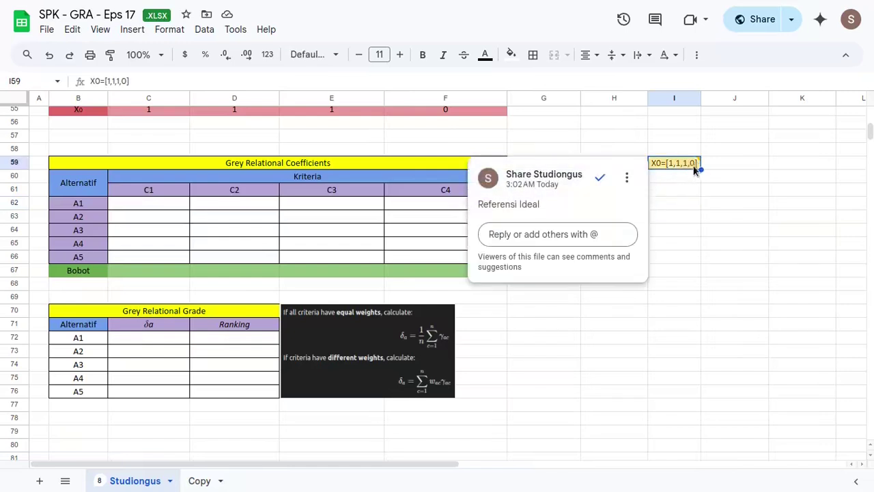
- Clear the hard-coded Δmin and Δmax values in H63:H64
{"action": "left_click", "coordinate": [690, 194]}
{"action": "left_click", "coordinate": [571, 230]}
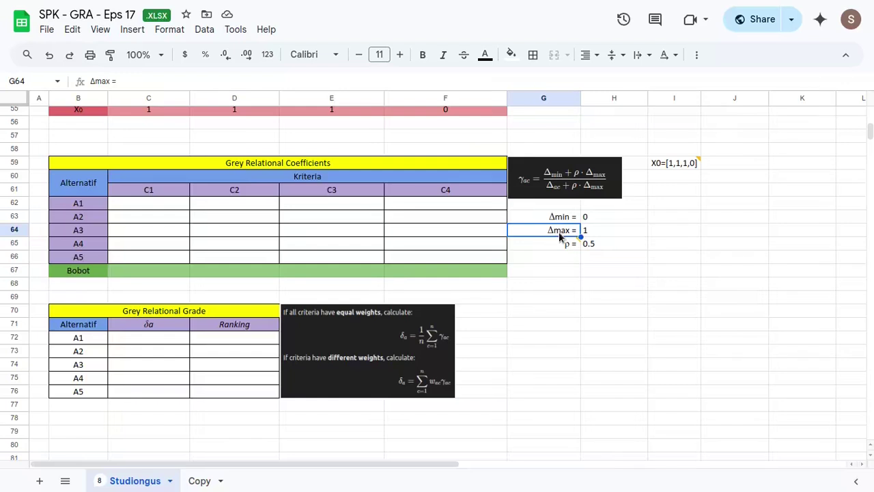
{"action": "left_click", "coordinate": [593, 233]}
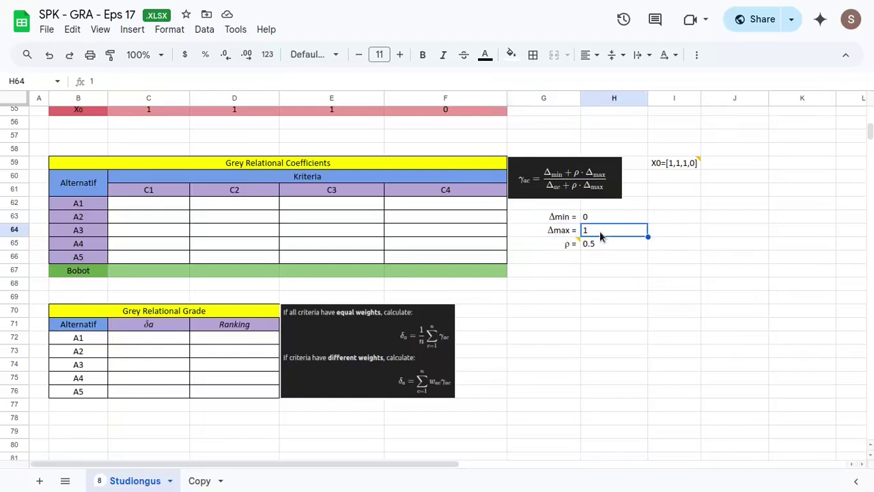
{"action": "mouse_move", "coordinate": [668, 163]}
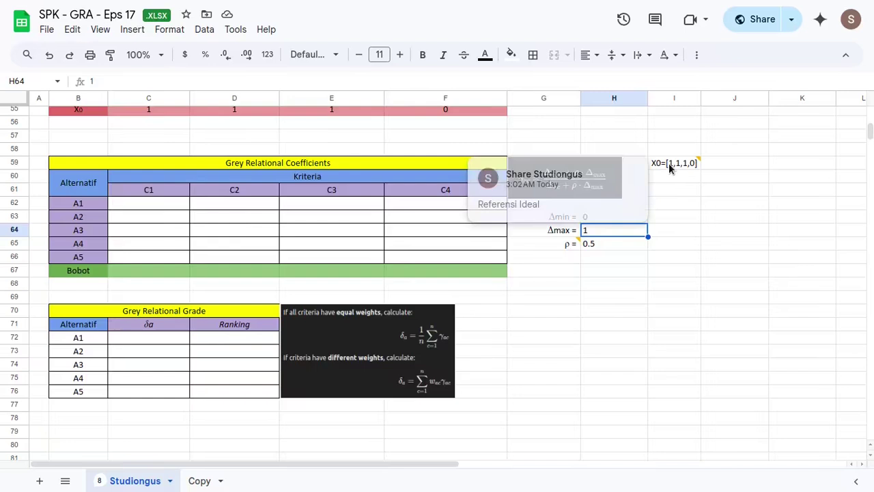
{"action": "left_click", "coordinate": [676, 219]}
{"action": "left_click_drag", "start_coordinate": [600, 217], "coordinate": [599, 232]}
{"action": "key", "text": "Delete"}
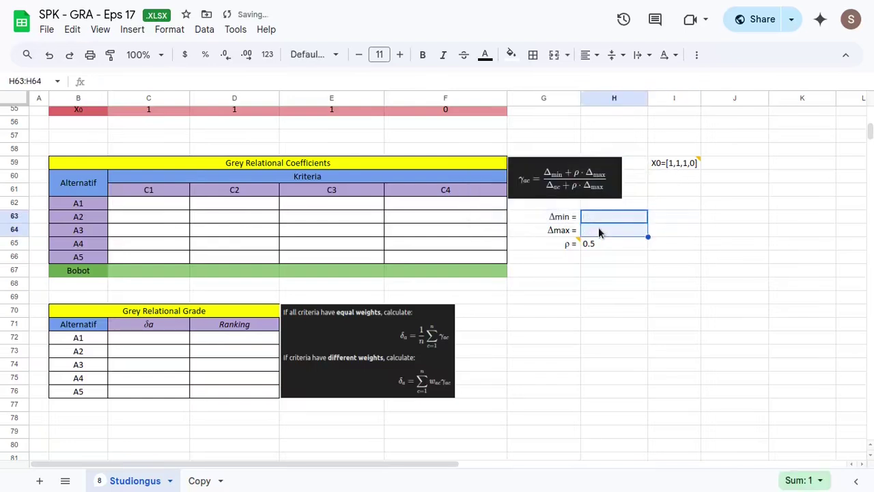
- Calculate Δmin in H63 with =MIN(C55:F55), covering the X0 row of the absolute difference table
{"action": "left_click", "coordinate": [592, 219]}
{"action": "type", "text": "="}
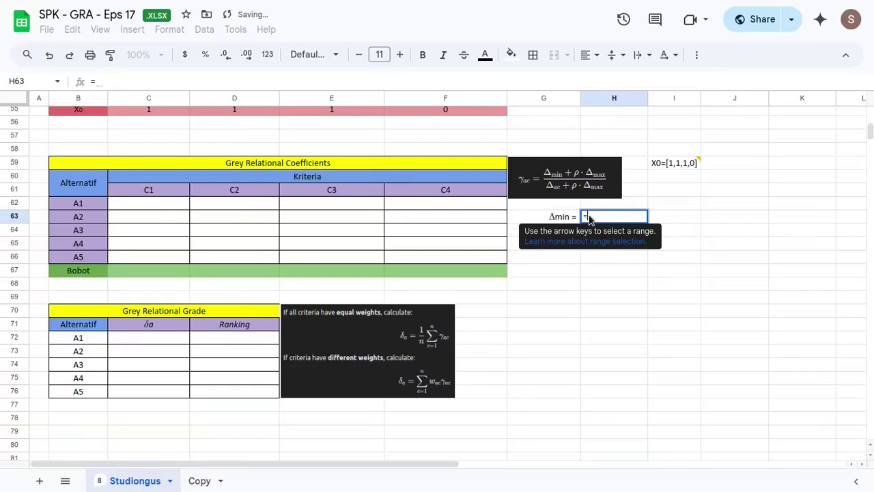
{"action": "type", "text": "MIN("}
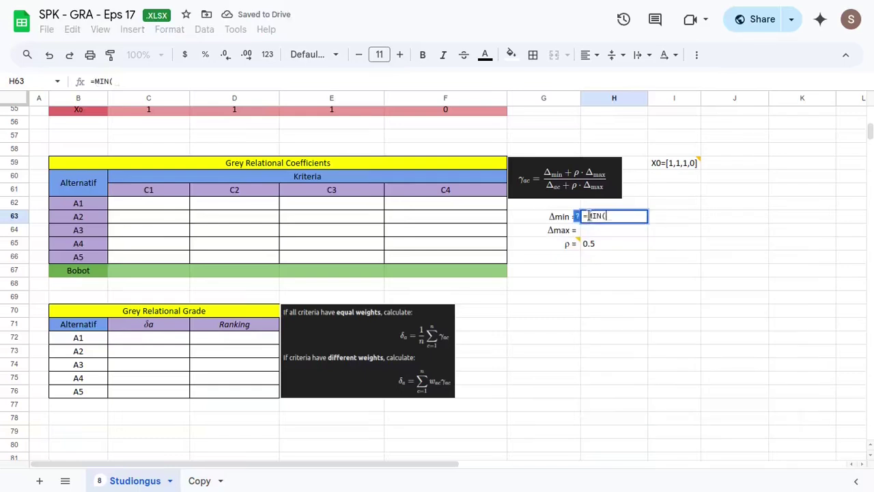
{"action": "scroll", "coordinate": [426, 293], "scroll_direction": "up", "scroll_amount": 2}
{"action": "left_click_drag", "start_coordinate": [184, 189], "coordinate": [425, 183]}
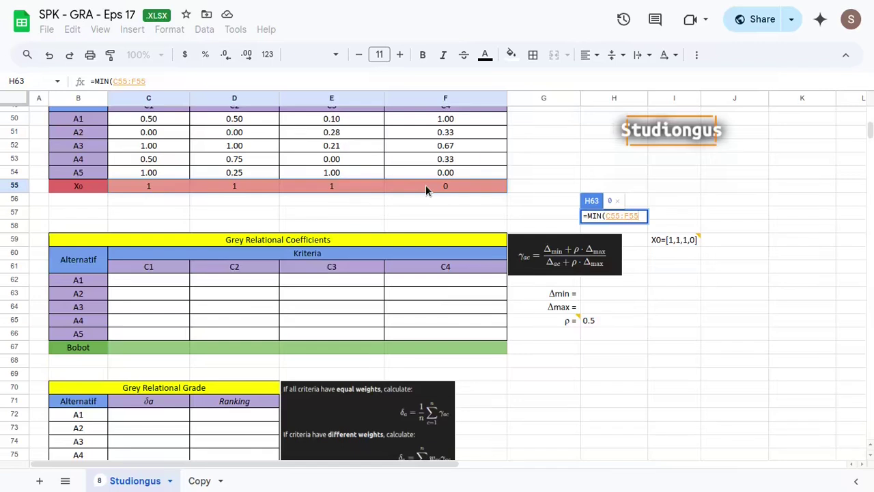
{"action": "key", "text": "Return"}
- Calculate Δmax in H64 with =MAX(C55:F55), using the same X0 row
{"action": "type", "text": "=max"}
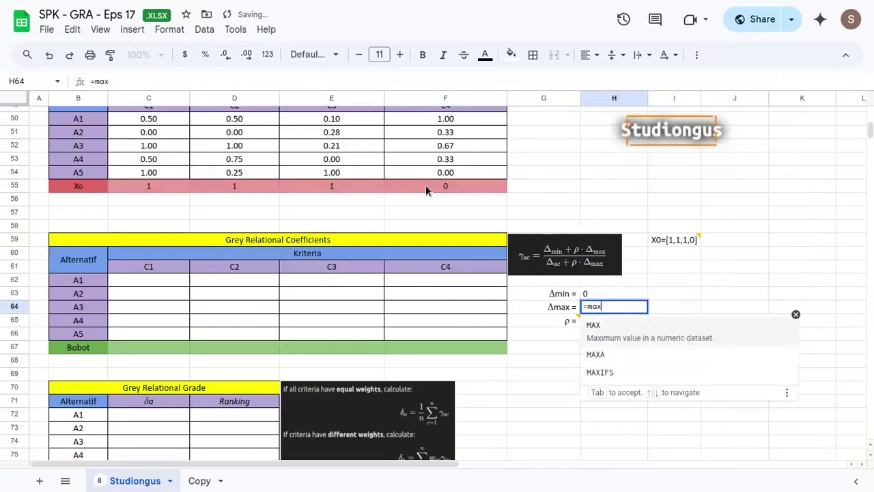
{"action": "key", "text": "Tab"}
{"action": "left_click_drag", "start_coordinate": [139, 187], "coordinate": [437, 188]}
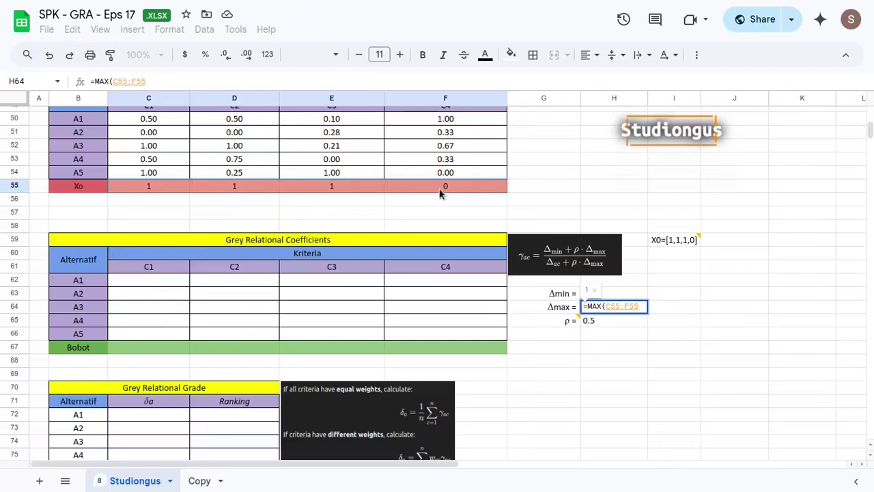
{"action": "key", "text": "Return"}
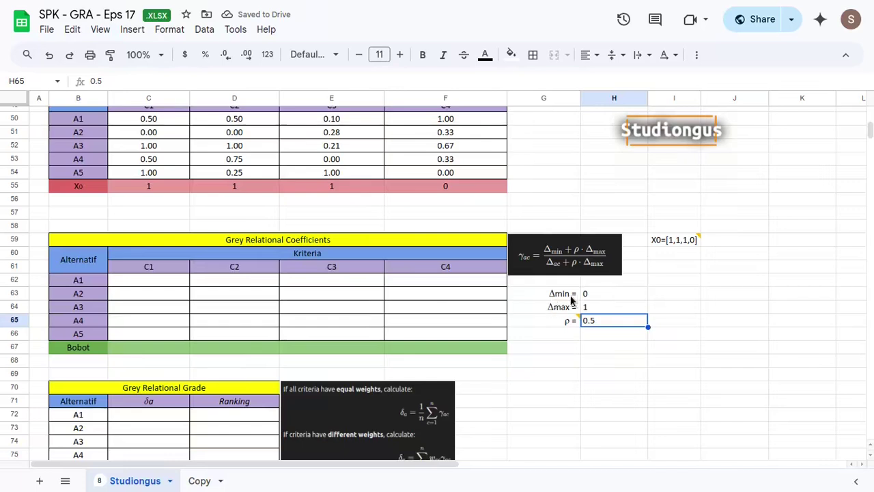
- Read the comment on the ρ parameter and review the Δmin, Δmax and ρ cells in H63:H65
{"action": "mouse_move", "coordinate": [561, 321]}
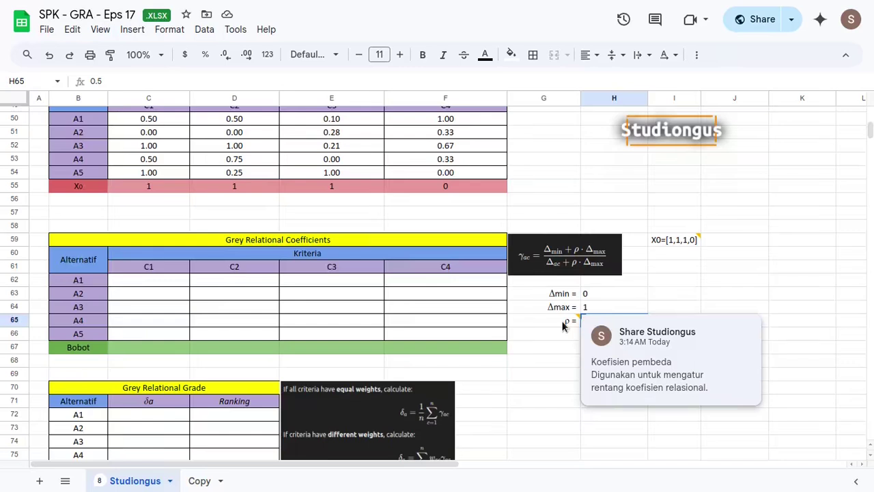
{"action": "left_click", "coordinate": [549, 375]}
{"action": "left_click", "coordinate": [597, 322]}
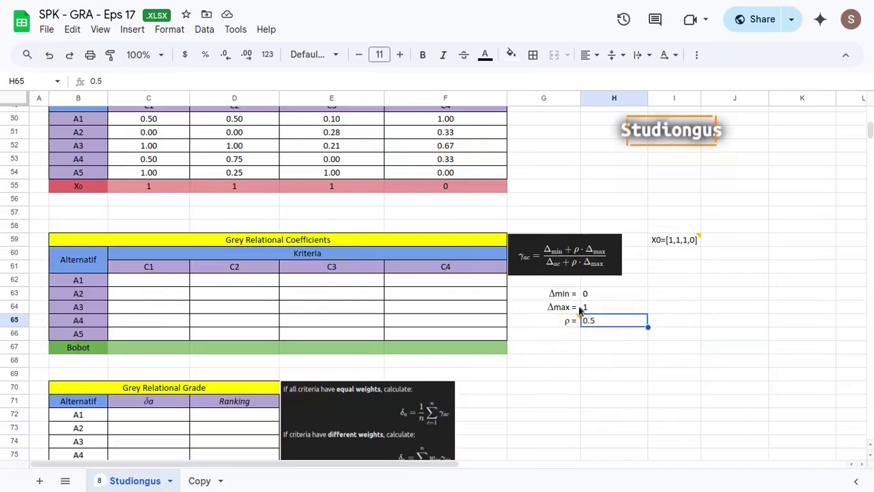
{"action": "left_click", "coordinate": [547, 307]}
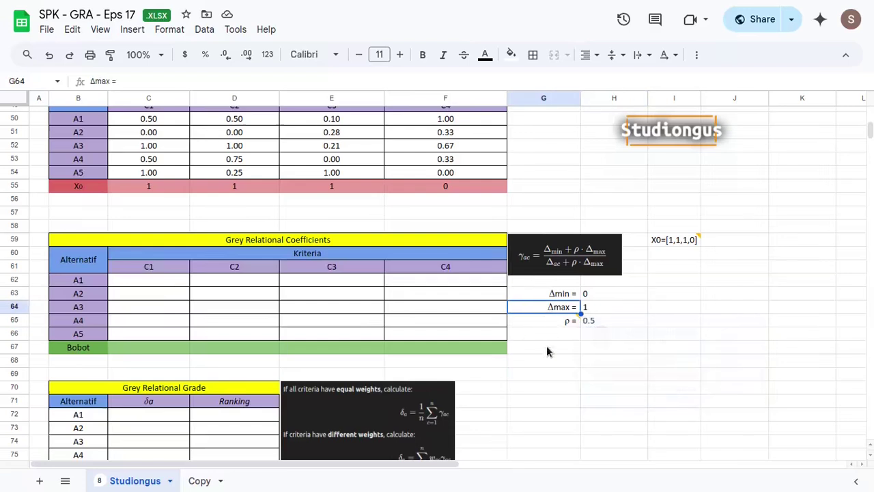
{"action": "left_click", "coordinate": [548, 349]}
{"action": "left_click_drag", "start_coordinate": [600, 296], "coordinate": [597, 319]}
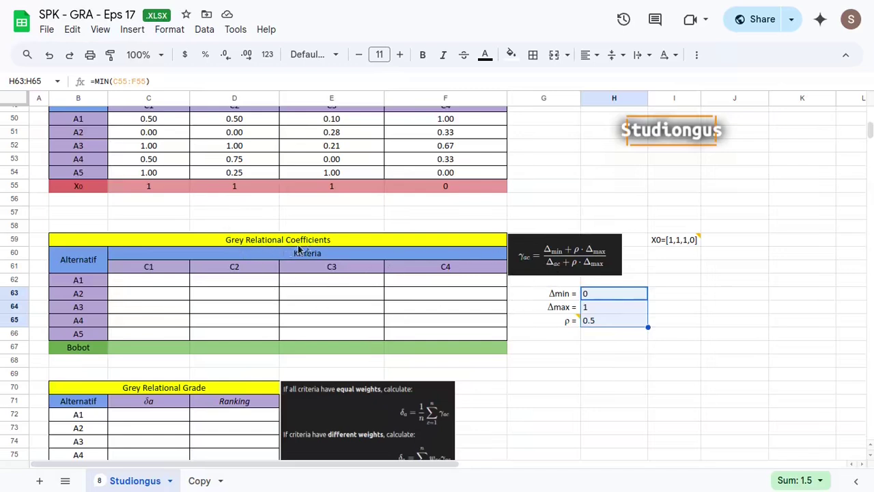
- Begin A1's C1 coefficient formula in C62 with the numerator ($H$63+$H$65*$H$64), using absolute references to Δmin, ρ and Δmax
{"action": "left_click", "coordinate": [183, 280]}
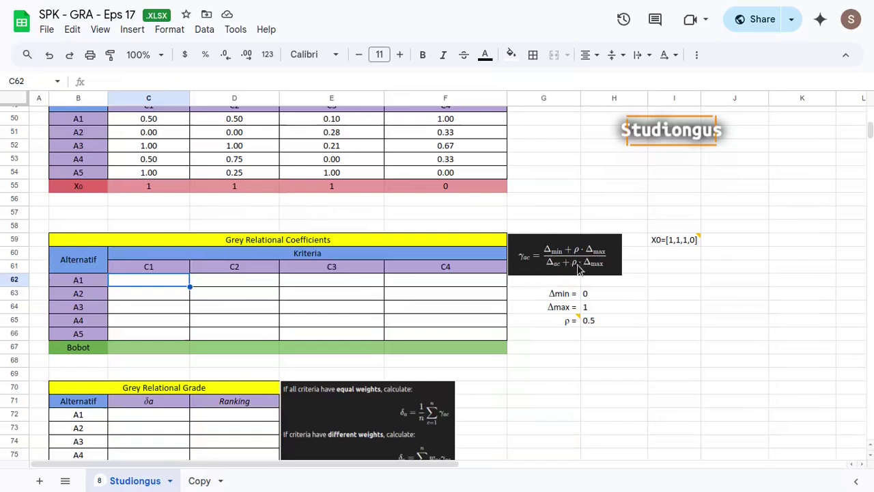
{"action": "type", "text": "="}
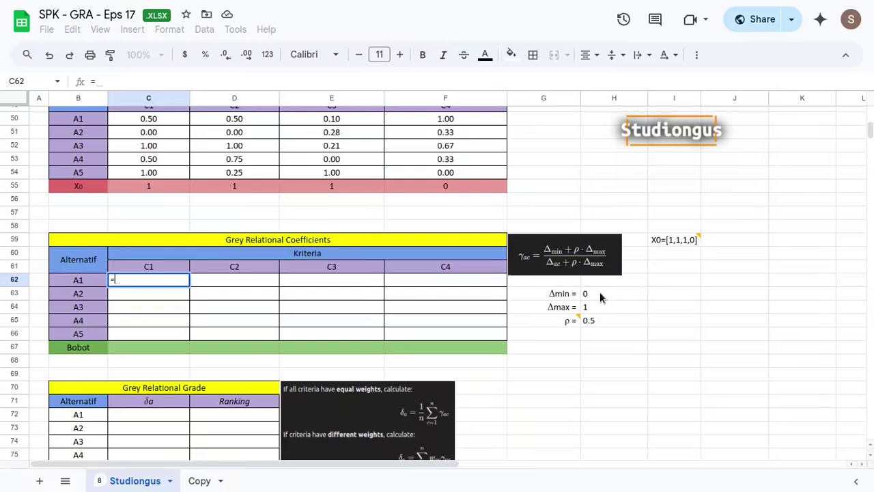
{"action": "type", "text": "("}
{"action": "left_click", "coordinate": [596, 295]}
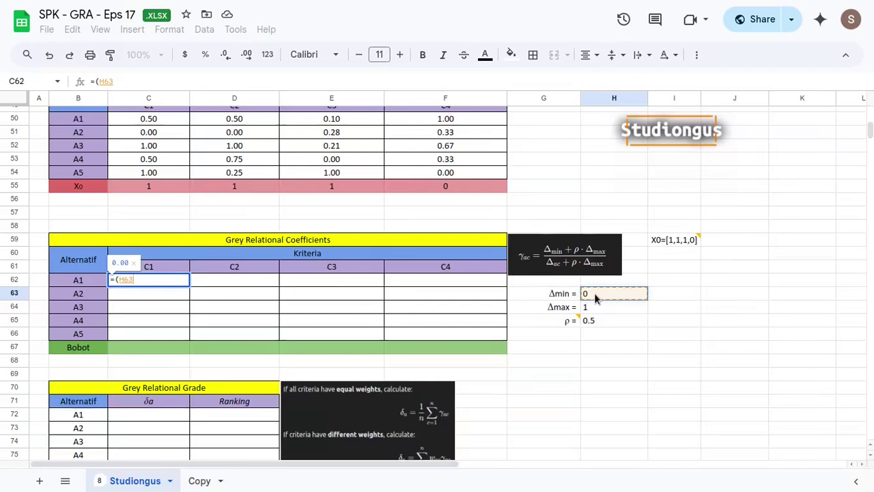
{"action": "key", "text": "F4"}
{"action": "type", "text": "+"}
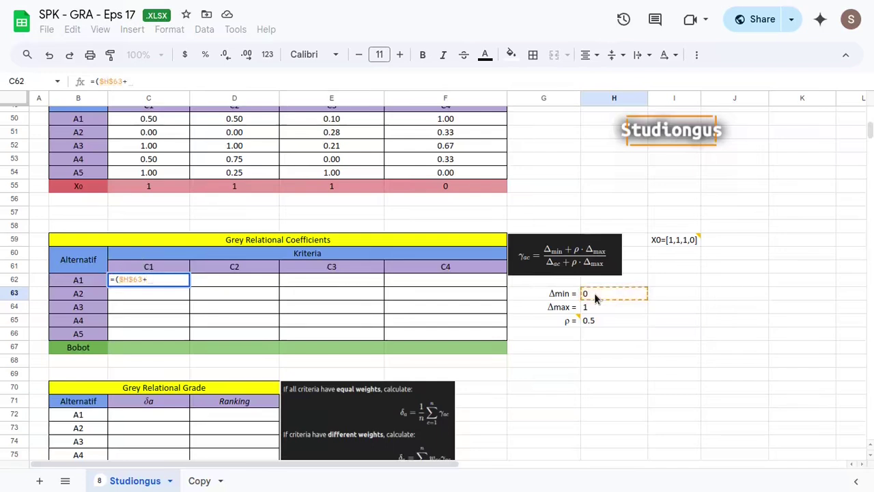
{"action": "mouse_move", "coordinate": [570, 324]}
{"action": "left_click", "coordinate": [604, 319]}
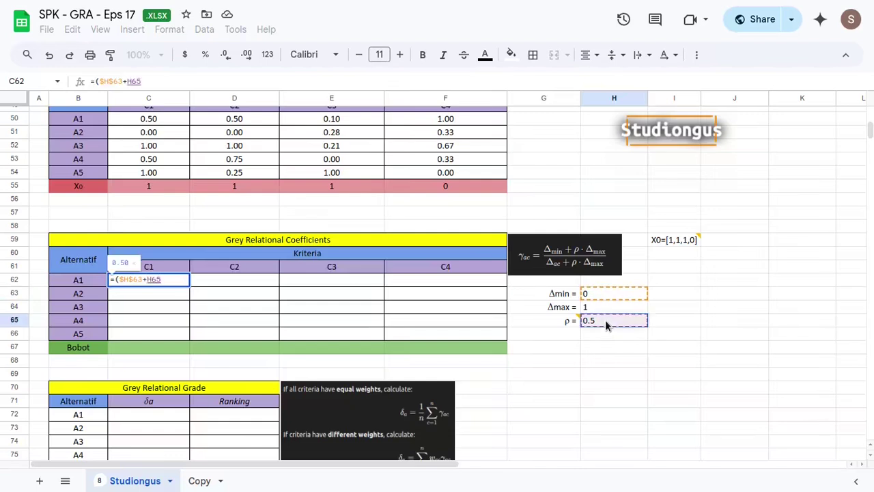
{"action": "key", "text": "F4"}
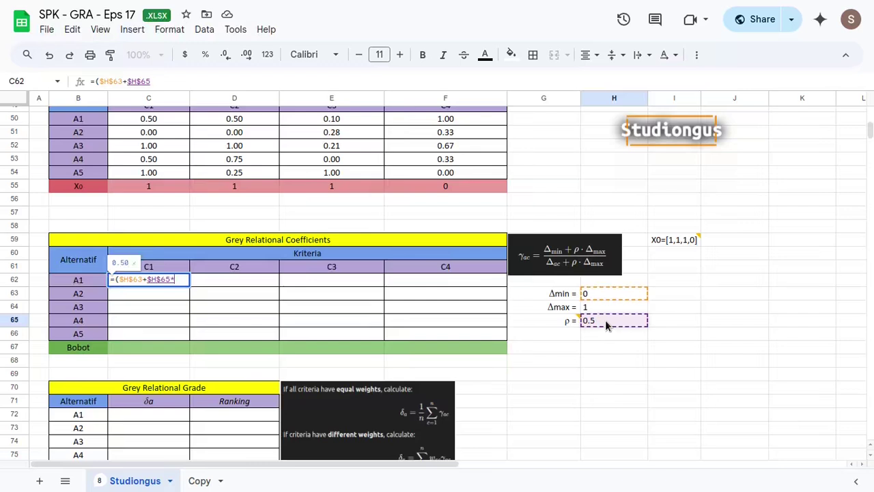
{"action": "type", "text": "*"}
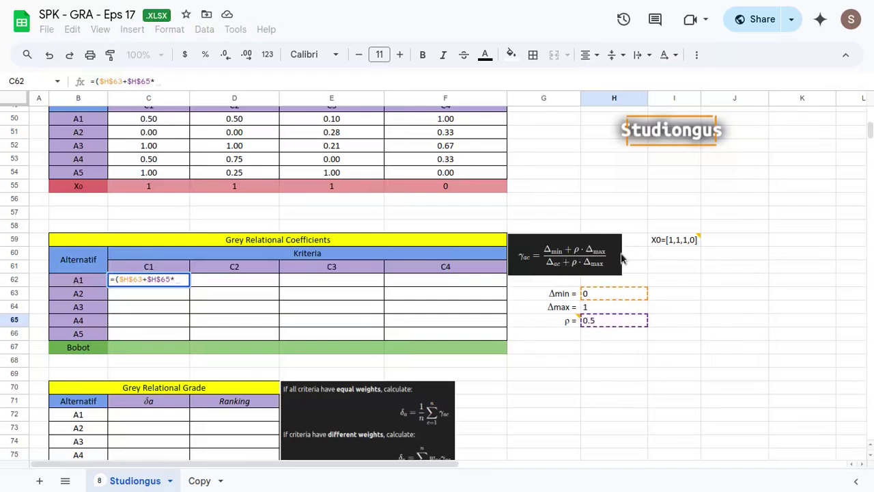
{"action": "left_click", "coordinate": [606, 308]}
{"action": "key", "text": "F4"}
{"action": "type", "text": ")"}
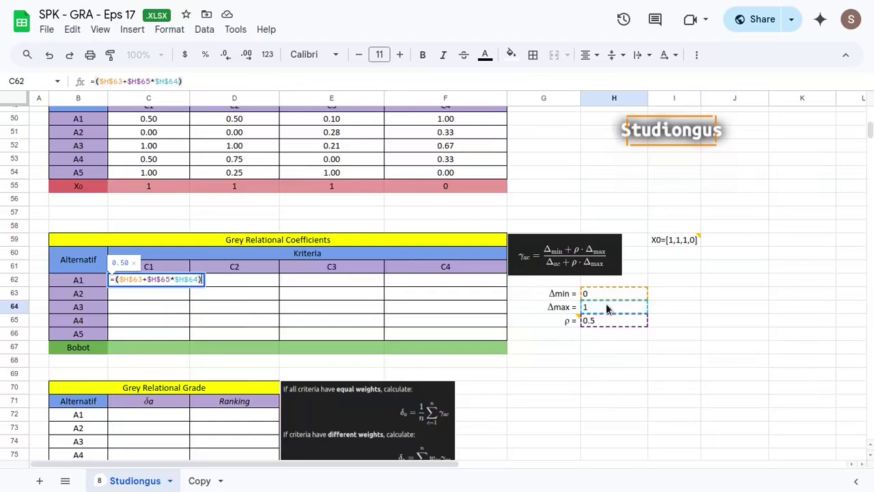
- Complete the C62 formula by dividing by (C50+$H$65*$H$64), combining A1's C1 absolute difference with ρ times Δmax
{"action": "type", "text": "/"}
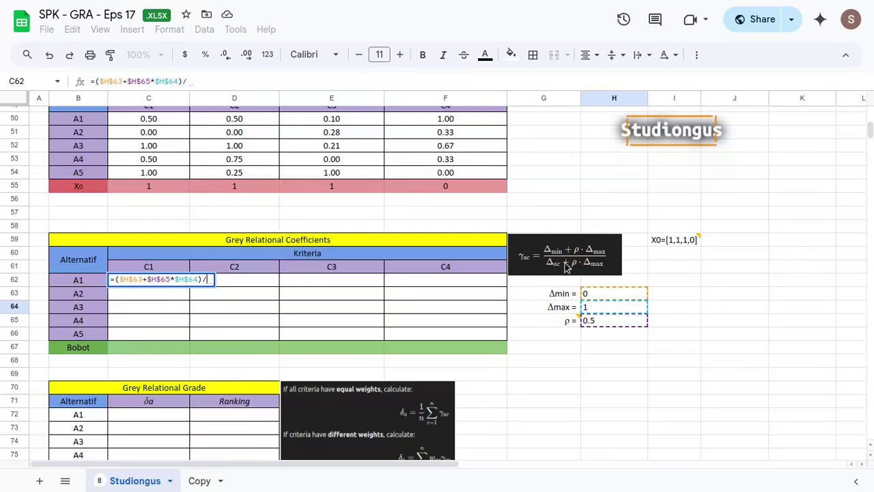
{"action": "scroll", "coordinate": [482, 300], "scroll_direction": "up", "scroll_amount": 2}
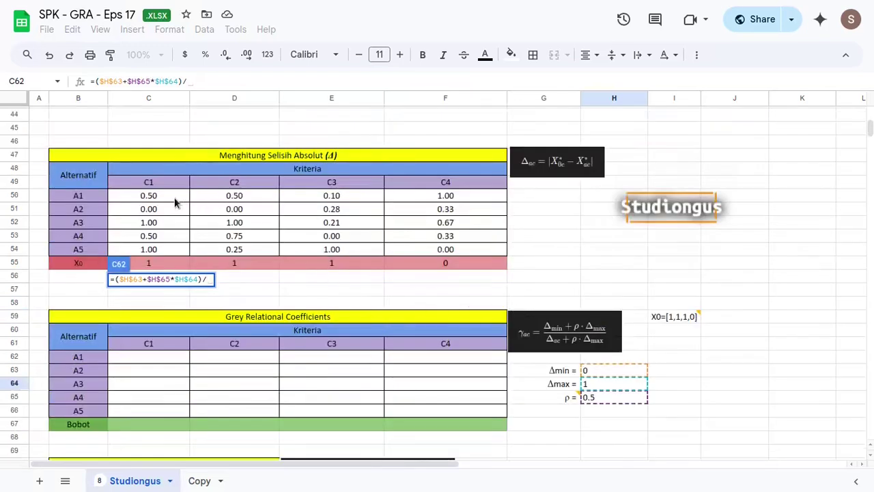
{"action": "type", "text": "("}
{"action": "left_click", "coordinate": [161, 197]}
{"action": "scroll", "coordinate": [231, 234], "scroll_direction": "down", "scroll_amount": 4}
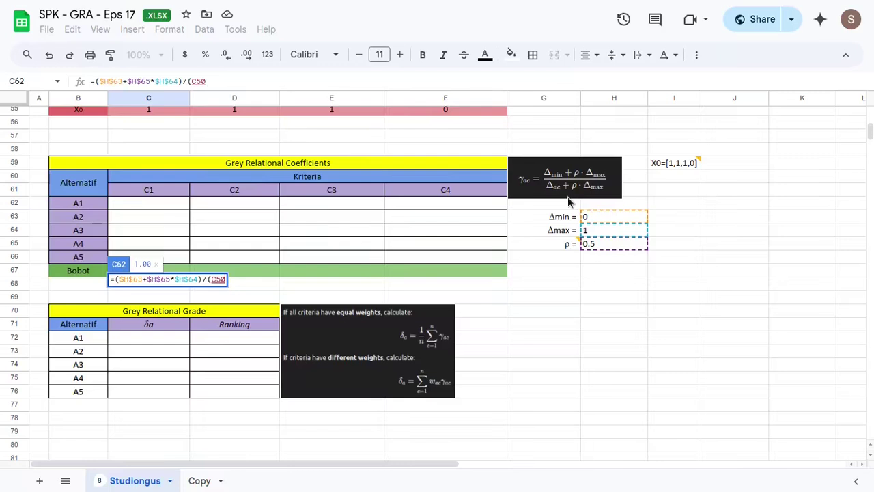
{"action": "mouse_move", "coordinate": [574, 246]}
{"action": "type", "text": "+"}
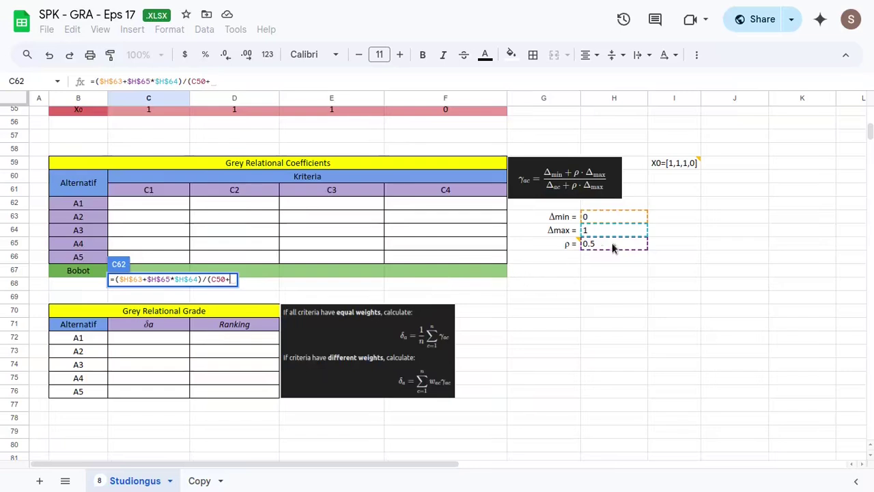
{"action": "left_click", "coordinate": [612, 247]}
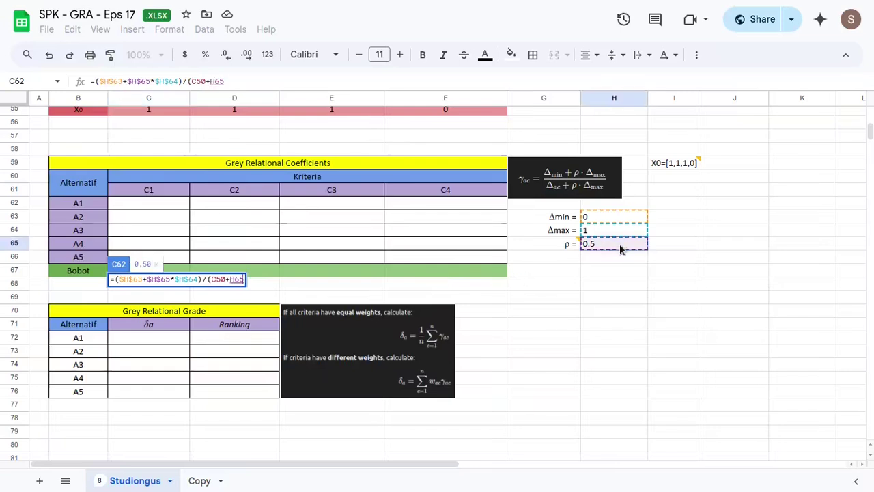
{"action": "key", "text": "F4"}
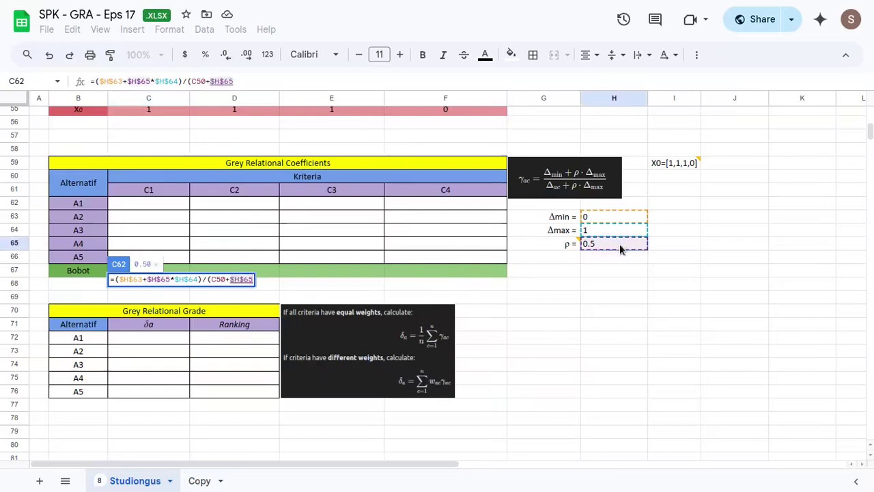
{"action": "type", "text": "*"}
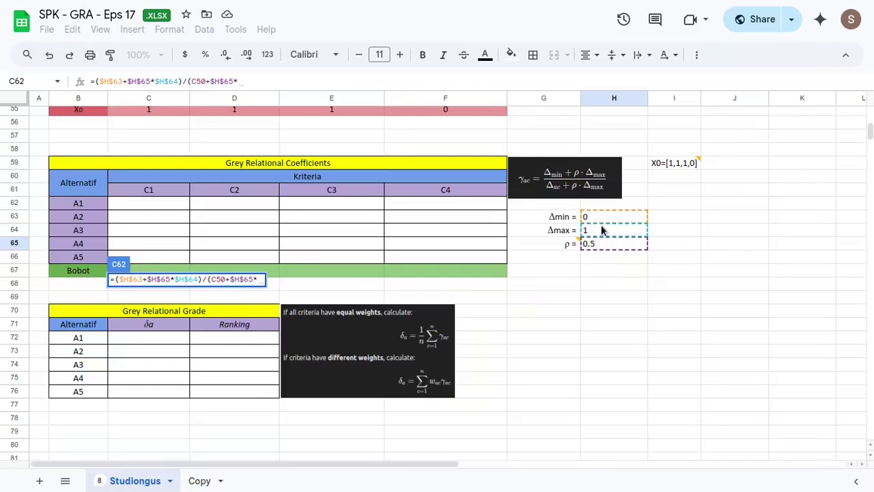
{"action": "left_click", "coordinate": [600, 230]}
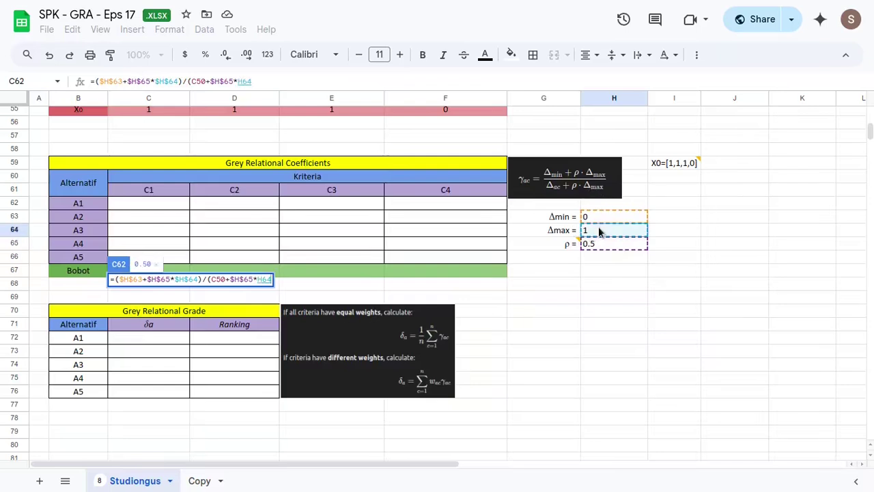
{"action": "key", "text": "F4"}
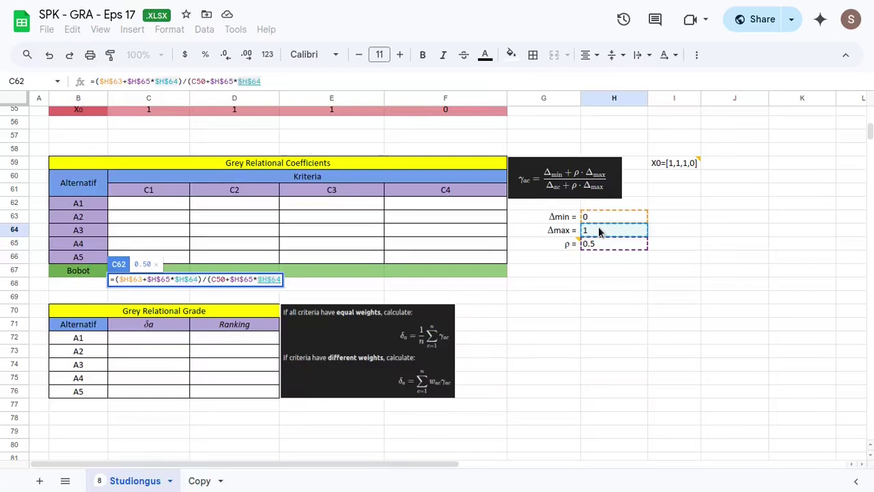
{"action": "type", "text": ")"}
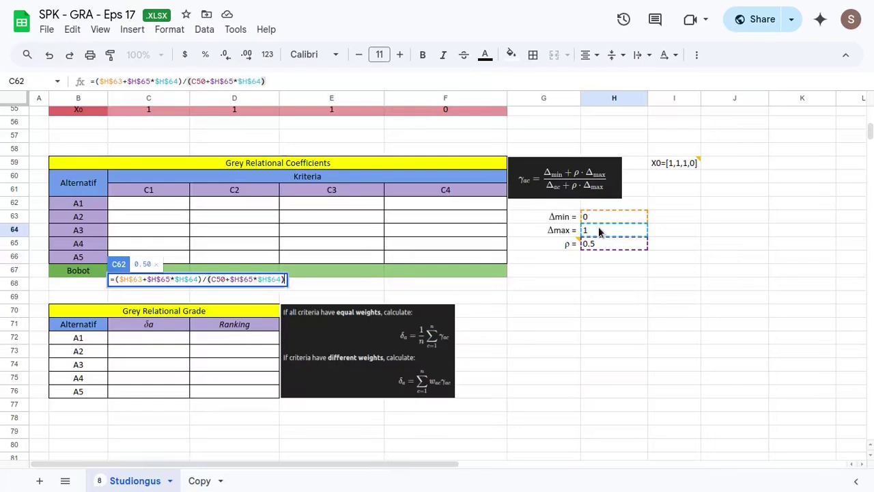
{"action": "key", "text": "Return"}
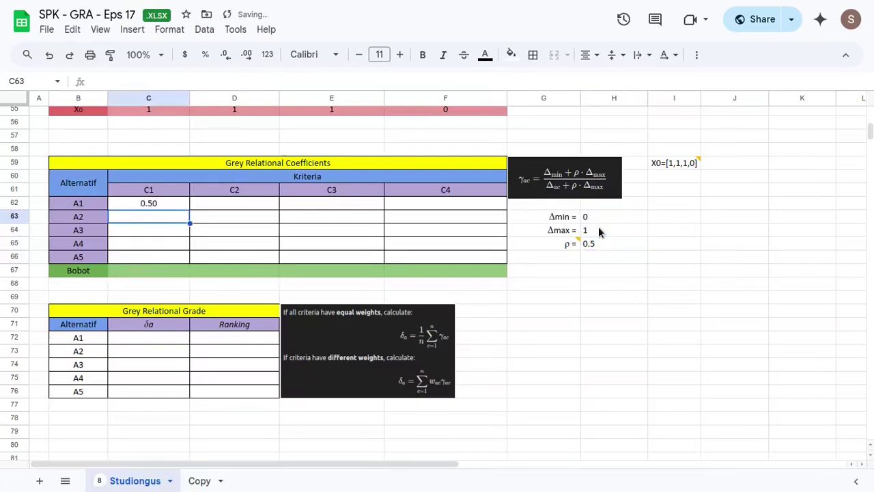
- Fill the C62 coefficient formula across C62:F66 for all alternatives and criteria
{"action": "left_click", "coordinate": [132, 205]}
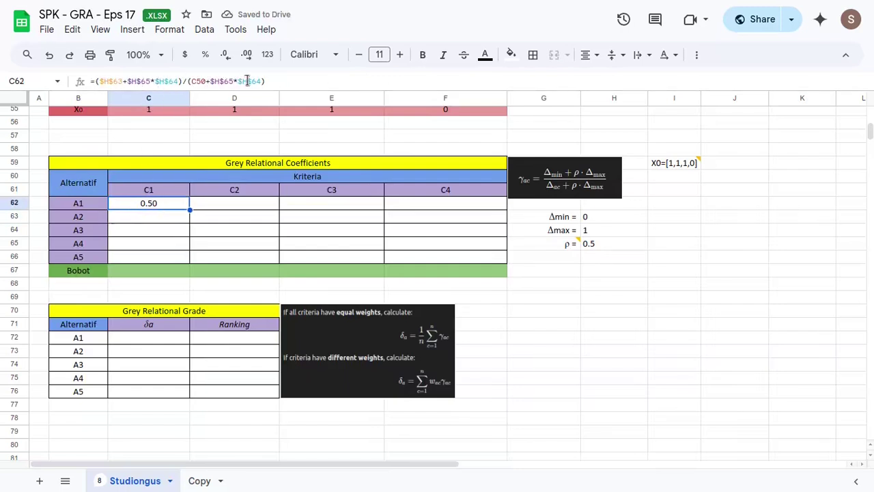
{"action": "left_click", "coordinate": [431, 258], "text": "shift"}
{"action": "key", "text": "ctrl+d"}
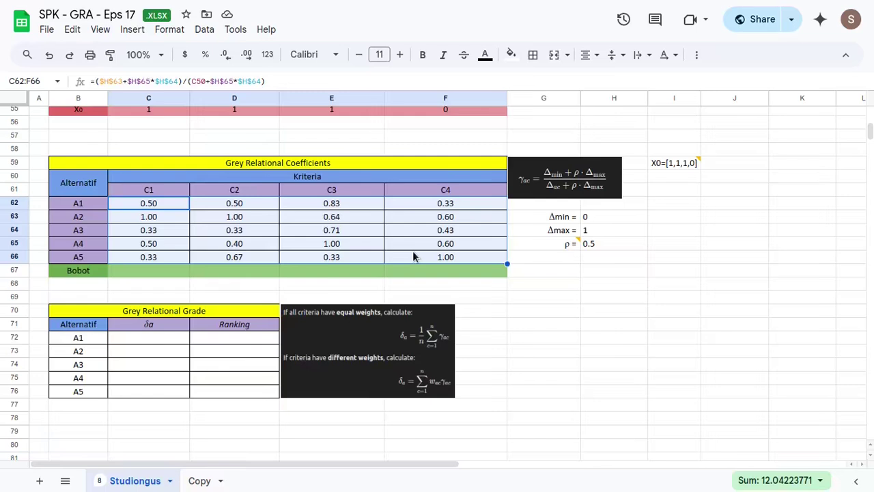
- Examine the Grey Relational Grade table and its equal-weight and different-weight formulas alongside the coefficient and absolute-difference tables
{"action": "left_click", "coordinate": [162, 312]}
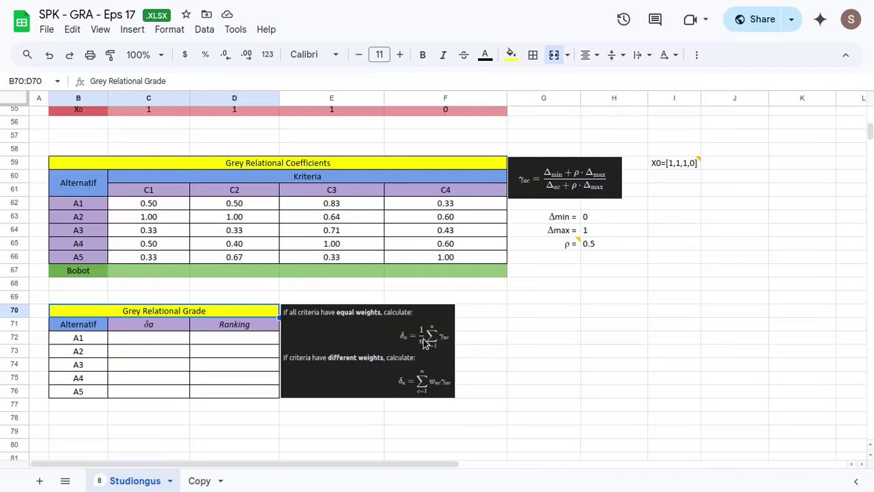
{"action": "scroll", "coordinate": [409, 352], "scroll_direction": "up", "scroll_amount": 3}
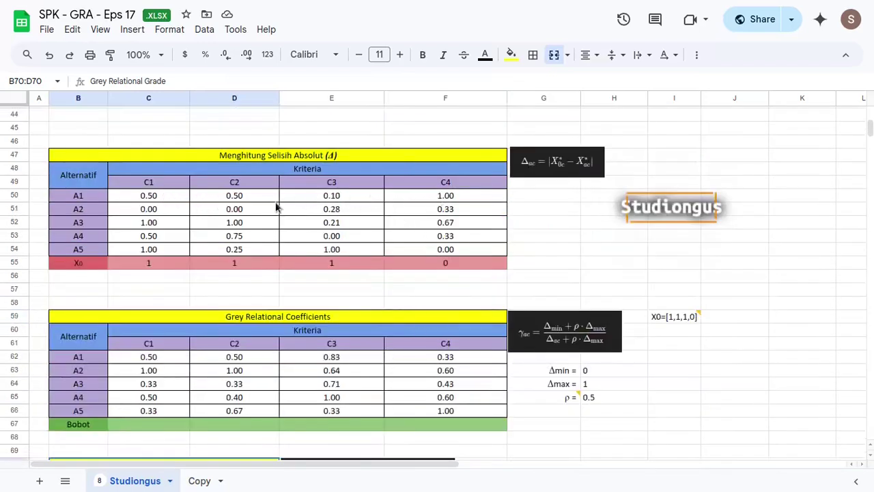
{"action": "scroll", "coordinate": [390, 232], "scroll_direction": "down", "scroll_amount": 2}
{"action": "scroll", "coordinate": [390, 230], "scroll_direction": "up", "scroll_amount": 2}
{"action": "scroll", "coordinate": [433, 225], "scroll_direction": "down", "scroll_amount": 2}
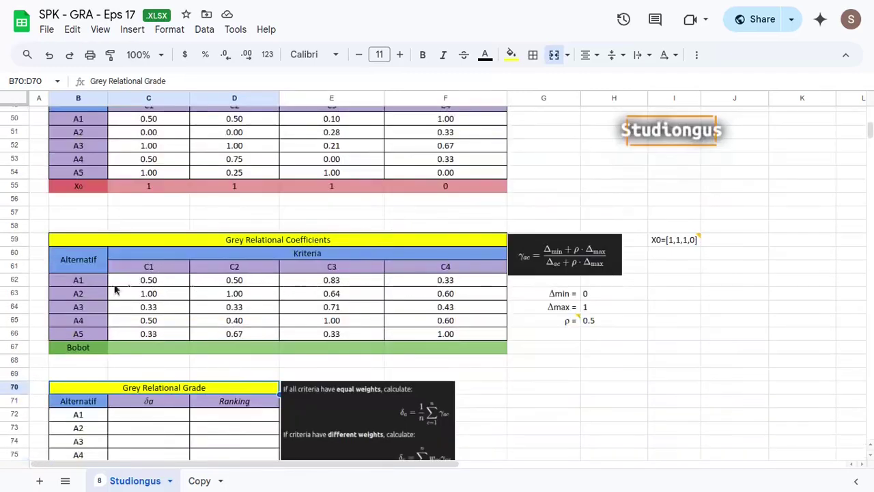
{"action": "scroll", "coordinate": [433, 279], "scroll_direction": "down", "scroll_amount": 4}
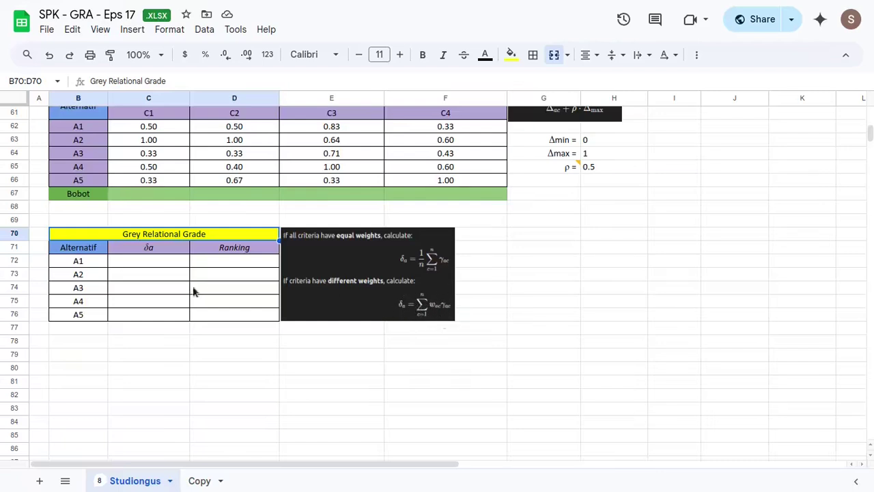
{"action": "left_click", "coordinate": [152, 262]}
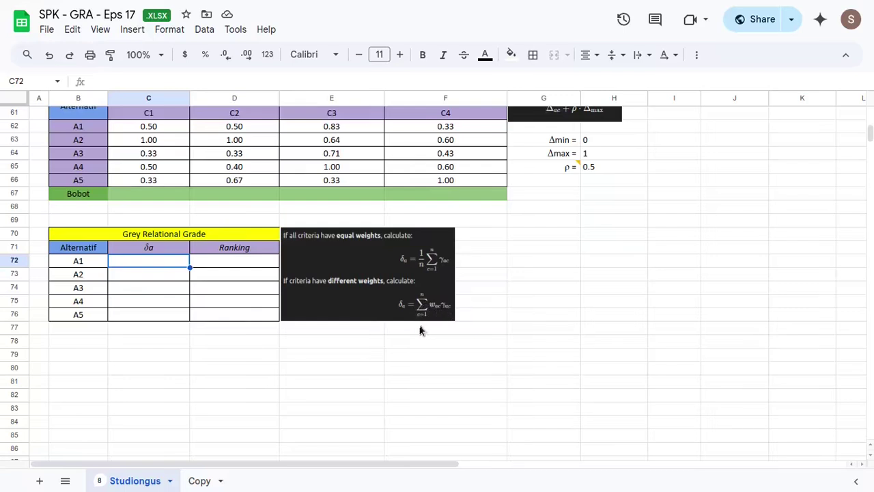
{"action": "scroll", "coordinate": [419, 330], "scroll_direction": "up", "scroll_amount": 2}
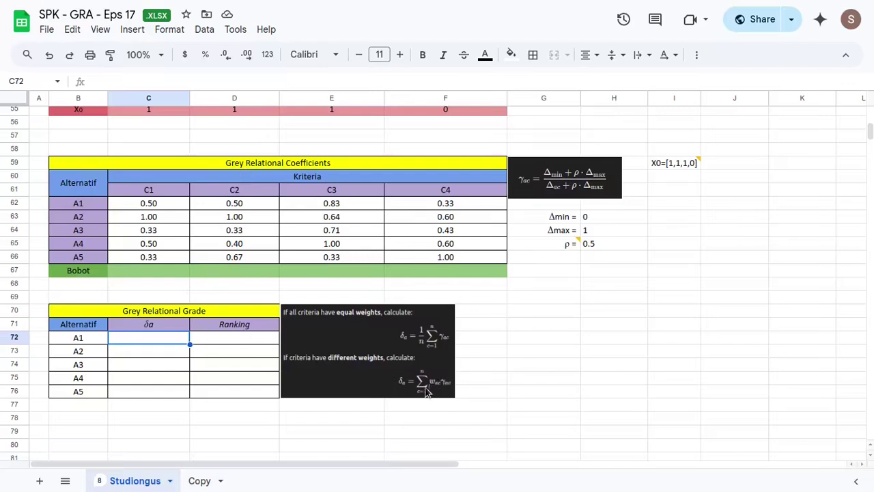
- Fill the coefficient table's Bobot row from C67 with a TRANSPOSE of the normalised criteria weights in K11:K14
{"action": "left_click", "coordinate": [145, 273]}
{"action": "type", "text": "="}
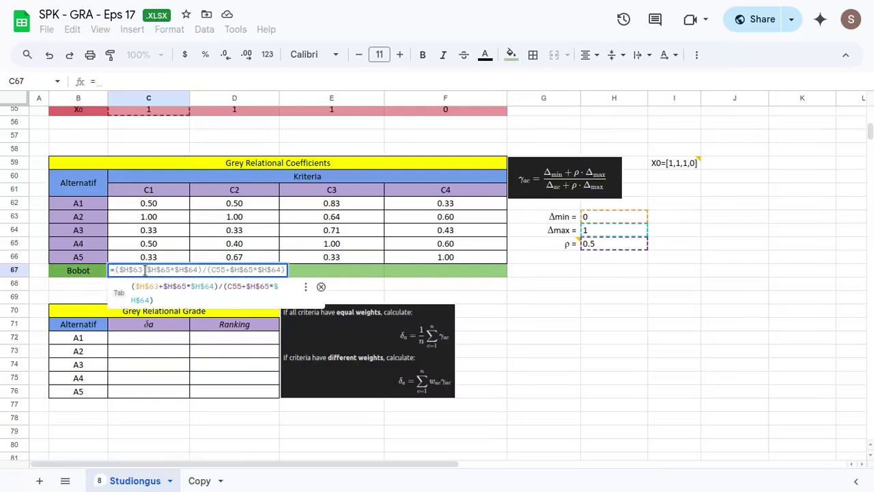
{"action": "type", "text": "trans"}
{"action": "key", "text": "Tab"}
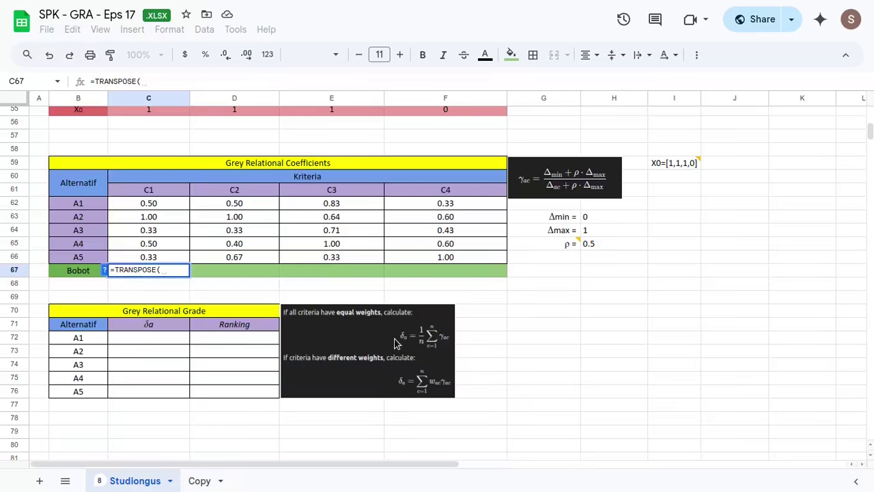
{"action": "scroll", "coordinate": [452, 343], "scroll_direction": "up", "scroll_amount": 5}
{"action": "scroll", "coordinate": [451, 337], "scroll_direction": "up", "scroll_amount": 5}
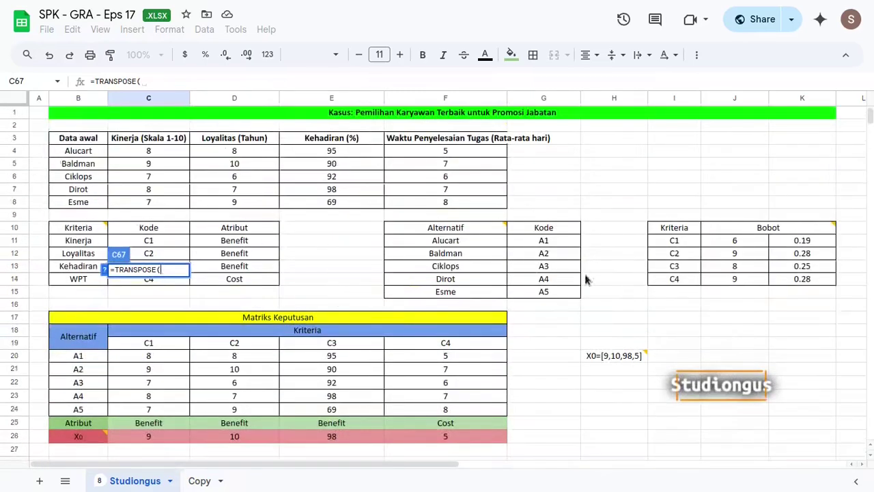
{"action": "left_click_drag", "start_coordinate": [791, 244], "coordinate": [792, 278]}
{"action": "key", "text": "Return"}
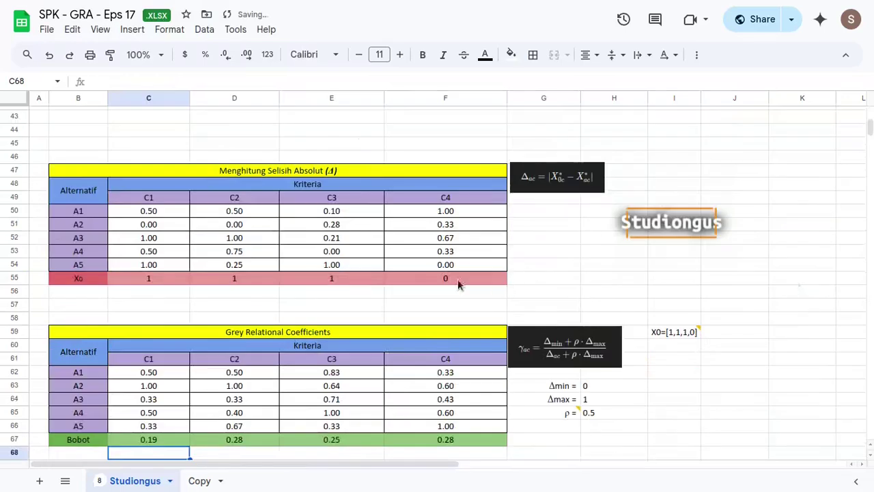
- Review how A1's coefficients in row 62 pair with the criteria weights in row 67 for the weighted grade formula
{"action": "scroll", "coordinate": [491, 279], "scroll_direction": "down", "scroll_amount": 4}
{"action": "scroll", "coordinate": [370, 297], "scroll_direction": "up", "scroll_amount": 2}
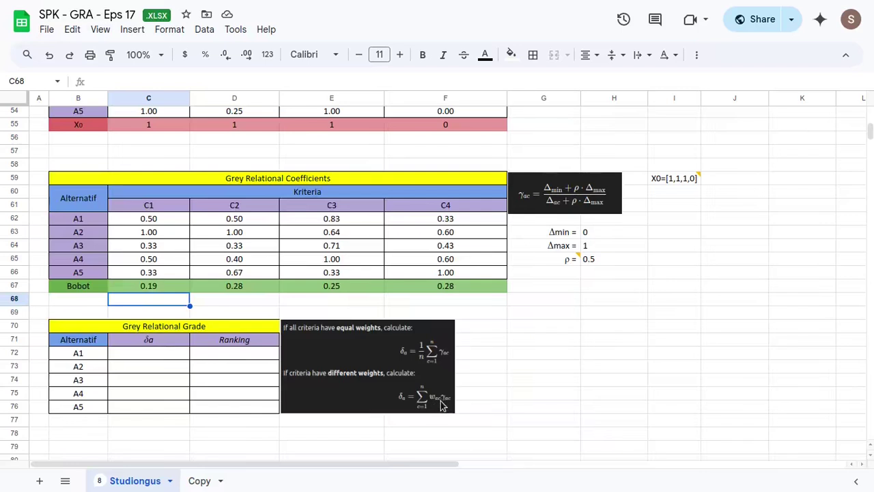
{"action": "left_click", "coordinate": [163, 220]}
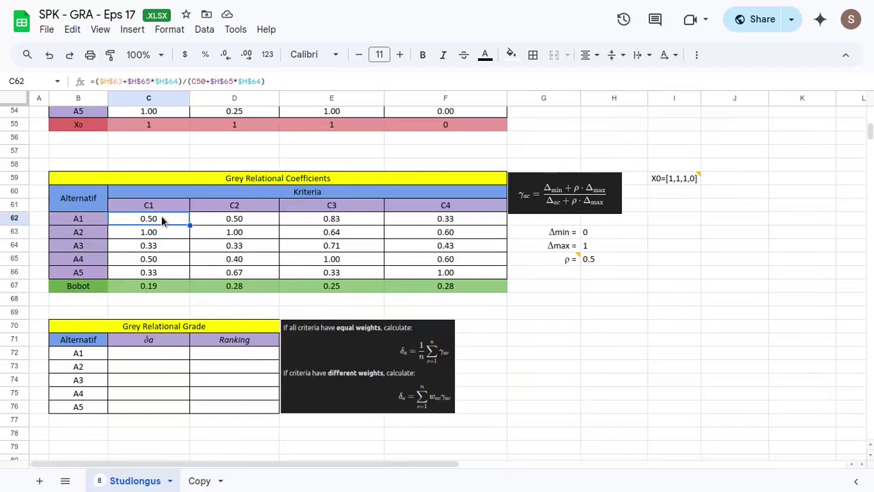
{"action": "left_click", "coordinate": [230, 286]}
{"action": "left_click", "coordinate": [241, 218]}
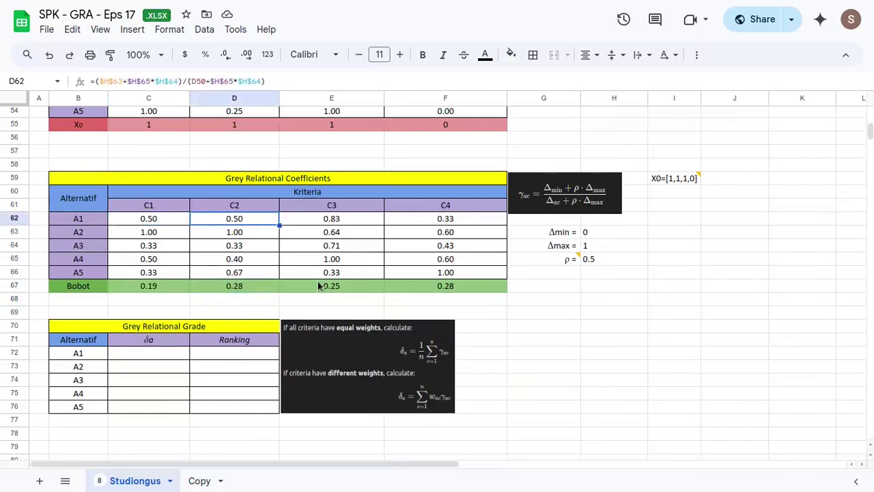
{"action": "left_click", "coordinate": [326, 285]}
{"action": "left_click", "coordinate": [331, 224]}
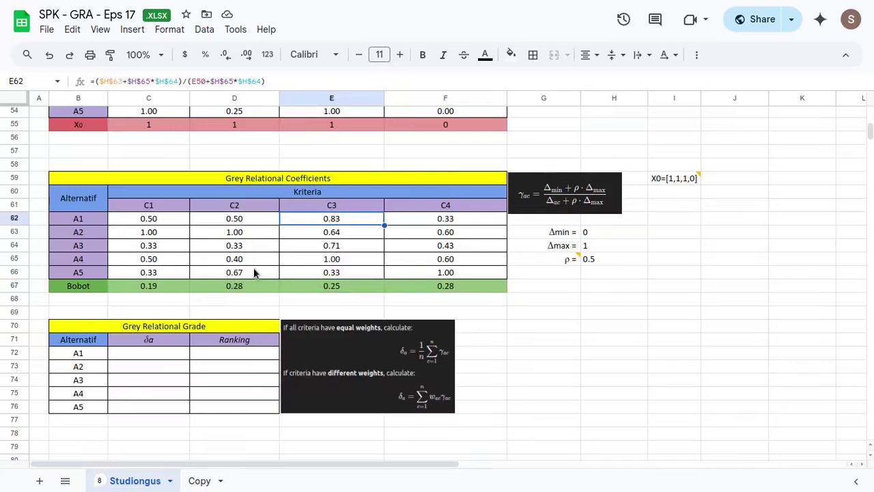
- Calculate A1's grey relational grade in C72 with =SUMPRODUCT(C$67:F$67,C62:F62), locking the row of the weights range
{"action": "left_click", "coordinate": [170, 355]}
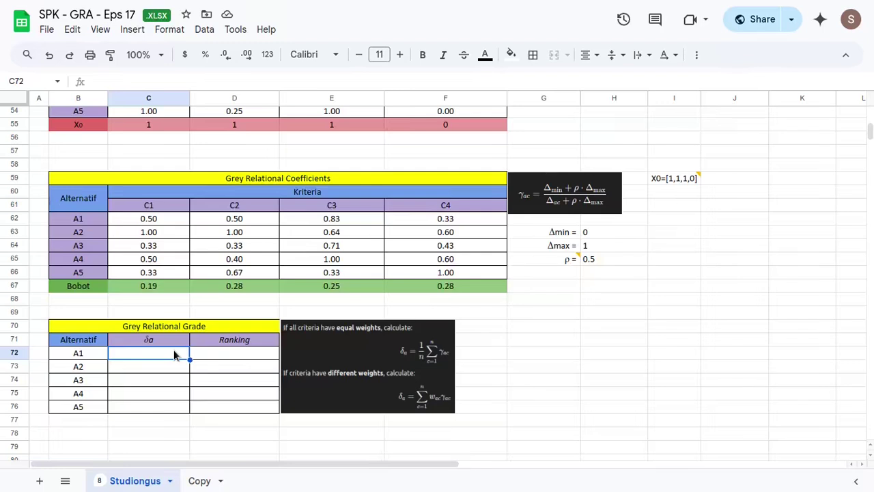
{"action": "type", "text": "="}
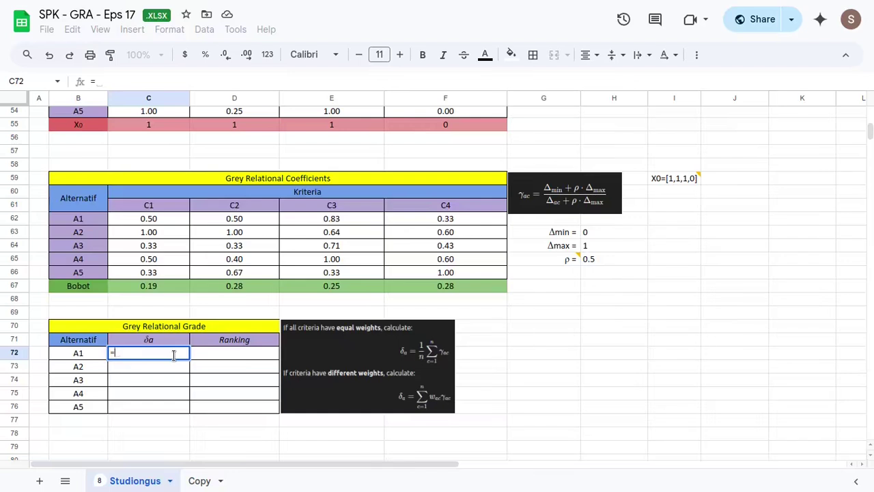
{"action": "type", "text": "sumpro"}
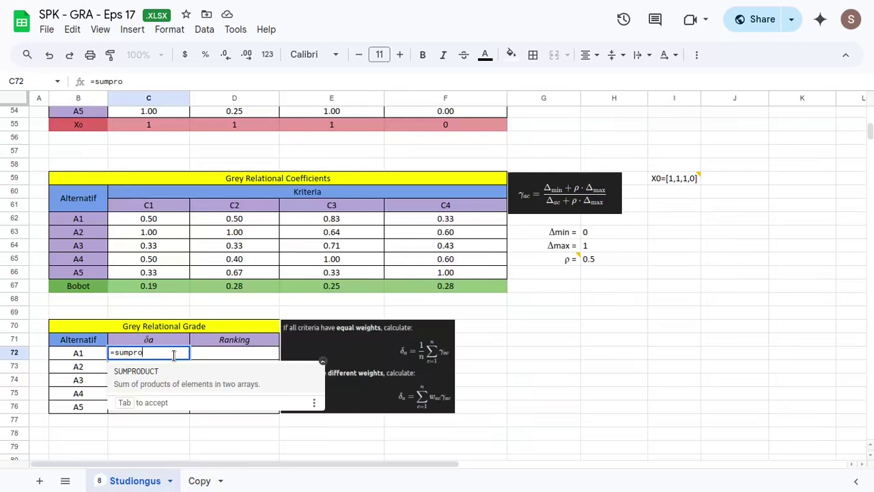
{"action": "key", "text": "Tab"}
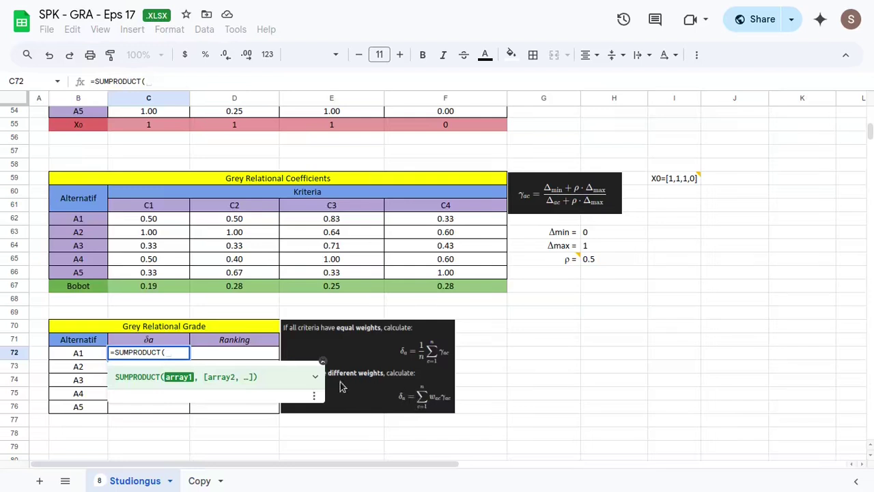
{"action": "left_click", "coordinate": [322, 361]}
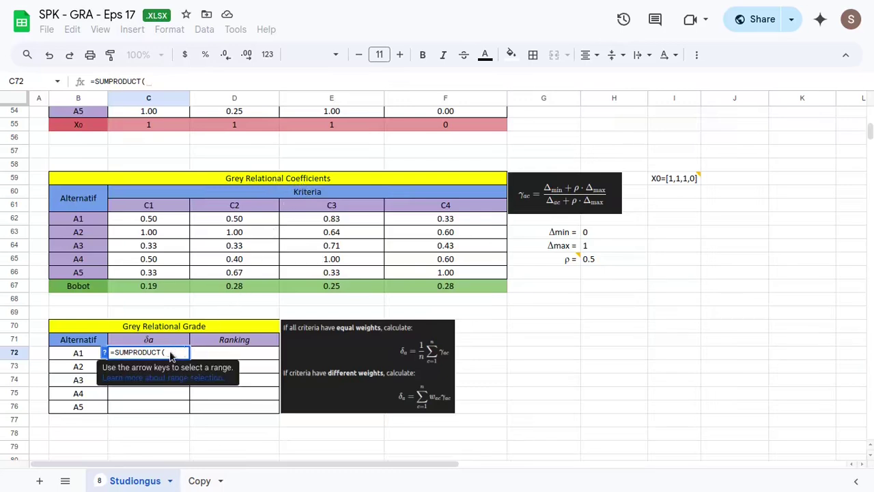
{"action": "left_click_drag", "start_coordinate": [131, 284], "coordinate": [450, 288]}
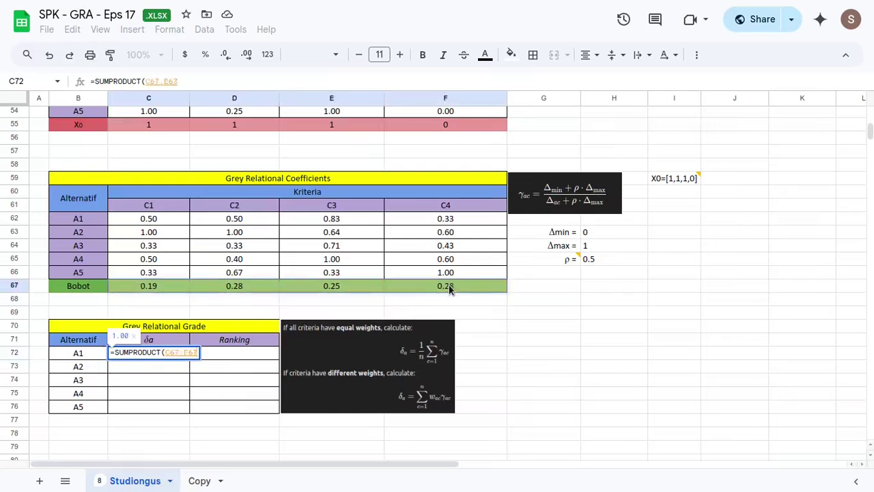
{"action": "key", "text": "F4"}
{"action": "key", "text": "F4"}
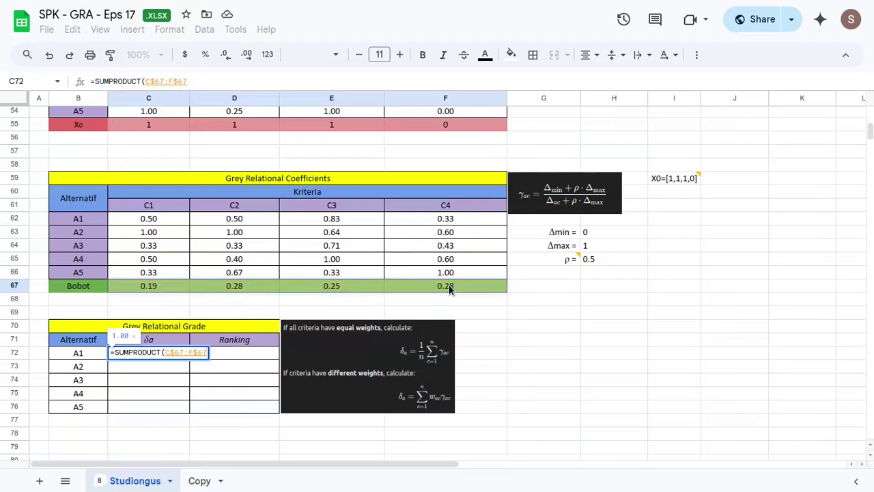
{"action": "type", "text": ","}
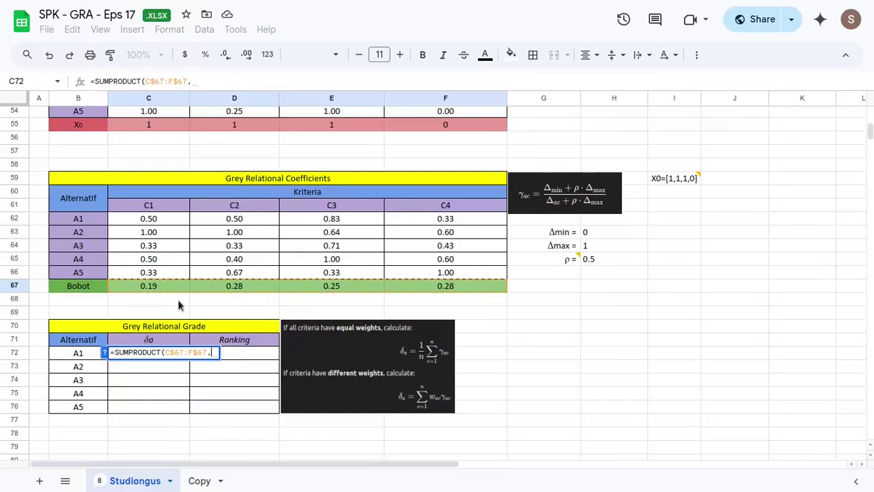
{"action": "left_click_drag", "start_coordinate": [155, 222], "coordinate": [445, 220]}
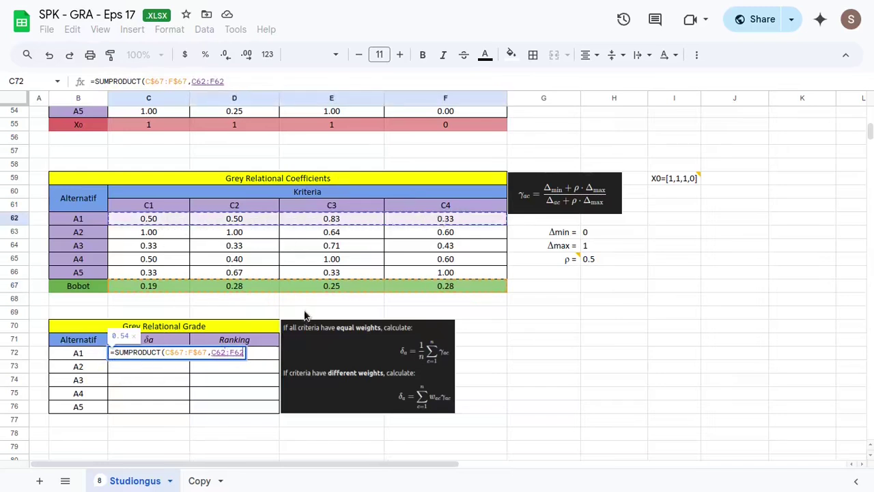
{"action": "type", "text": ")"}
{"action": "key", "text": "Return"}
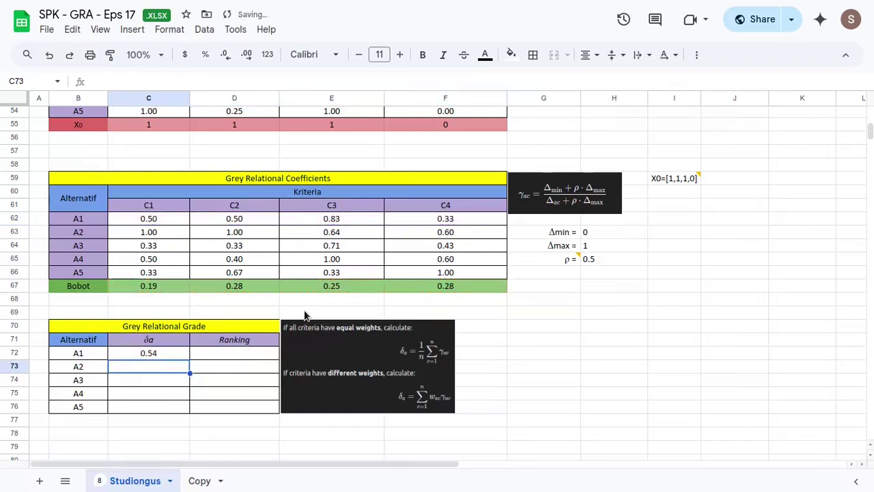
- Fill the C72 grade formula down through C76 for all the alternatives
{"action": "key", "text": "Up"}
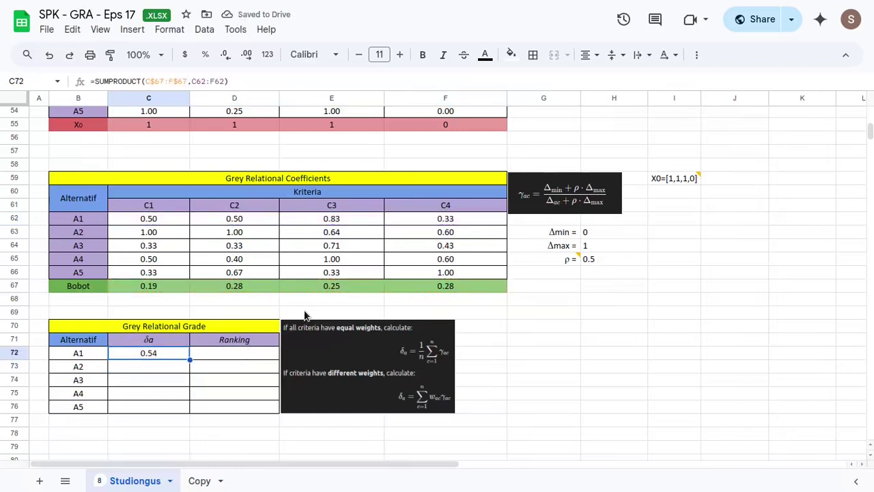
{"action": "key", "text": "shift+Down"}
{"action": "key", "text": "shift+Down"}
{"action": "key", "text": "shift+Down"}
{"action": "key", "text": "shift+Down"}
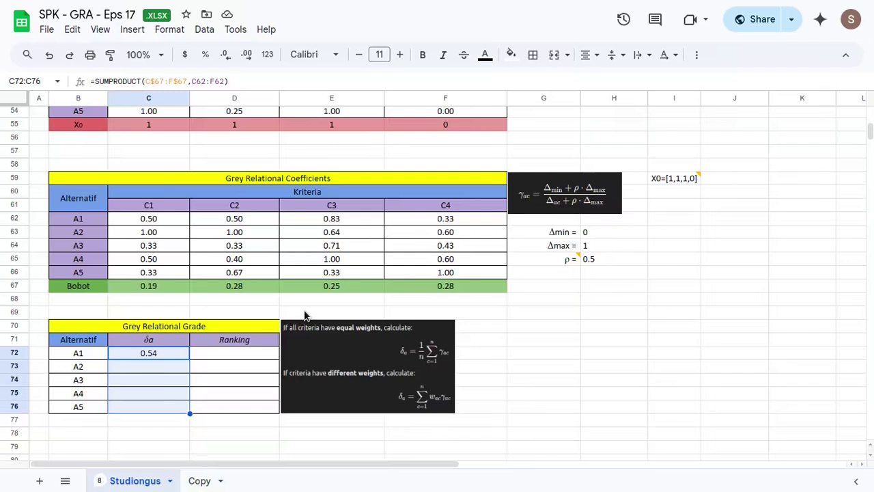
{"action": "left_click", "coordinate": [165, 353]}
{"action": "left_click", "coordinate": [155, 411], "text": "shift"}
{"action": "key", "text": "ctrl+d"}
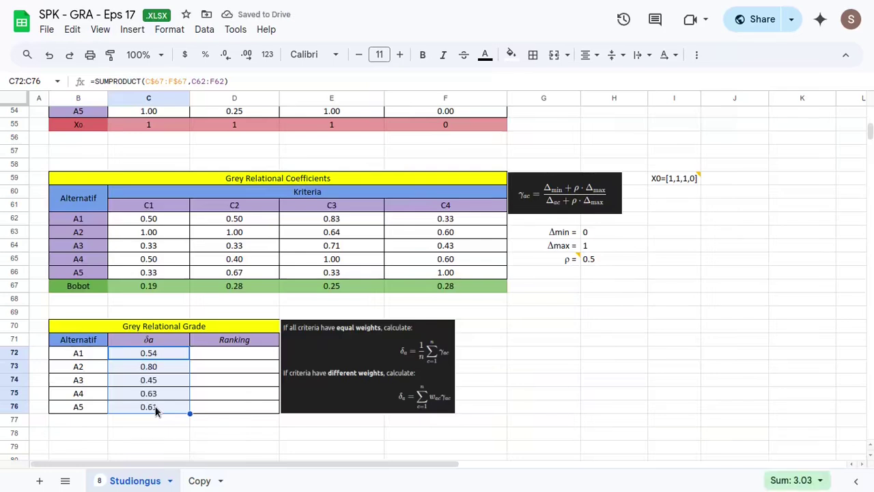
- Rank A1's grade in D72 in descending order with =RANK(C72,$C$72:$C$76,0), using an absolute range for the grades
{"action": "left_click", "coordinate": [266, 356]}
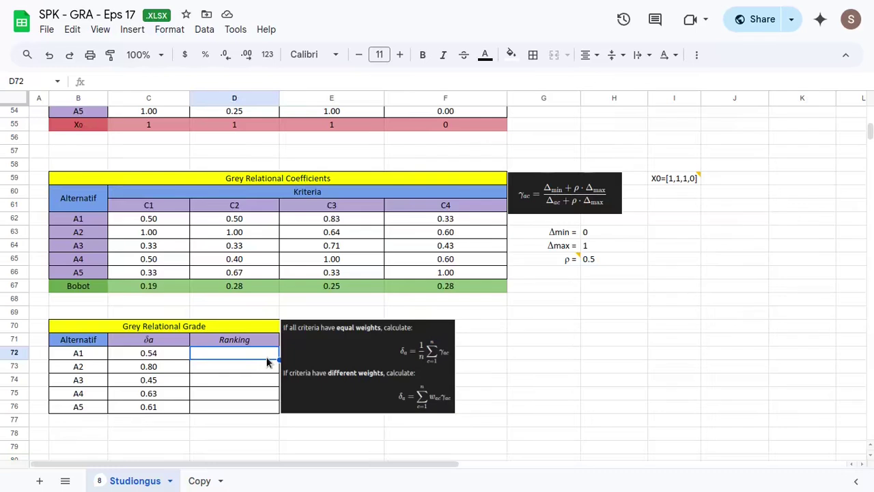
{"action": "type", "text": "=rank"}
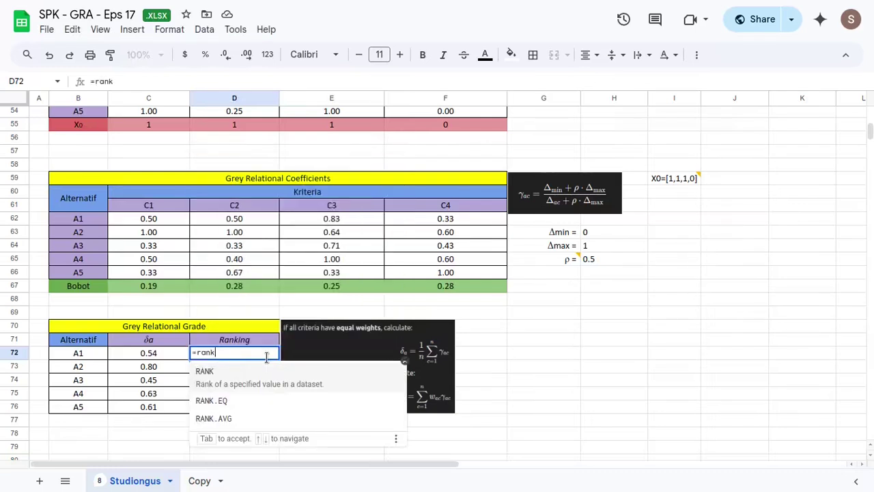
{"action": "key", "text": "Tab"}
{"action": "key", "text": "Left"}
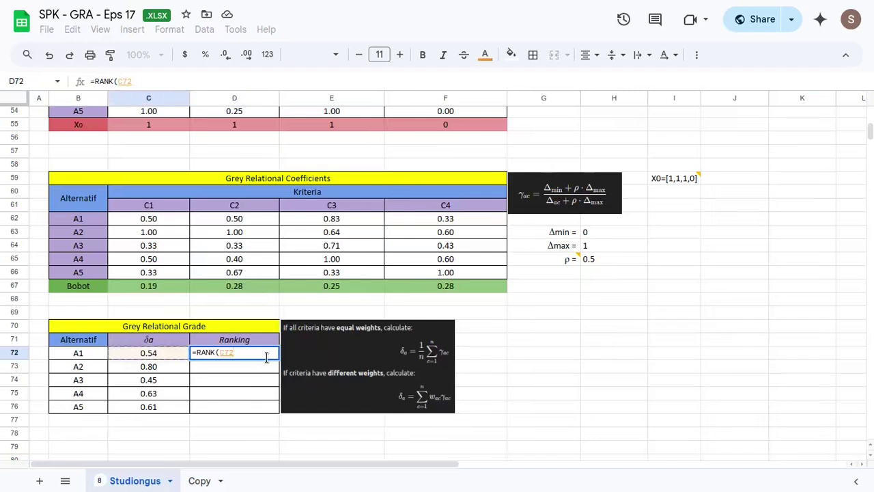
{"action": "type", "text": ","}
{"action": "key", "text": "Left"}
{"action": "key", "text": "shift+Down"}
{"action": "key", "text": "shift+Down"}
{"action": "key", "text": "shift+Down"}
{"action": "key", "text": "shift+Down"}
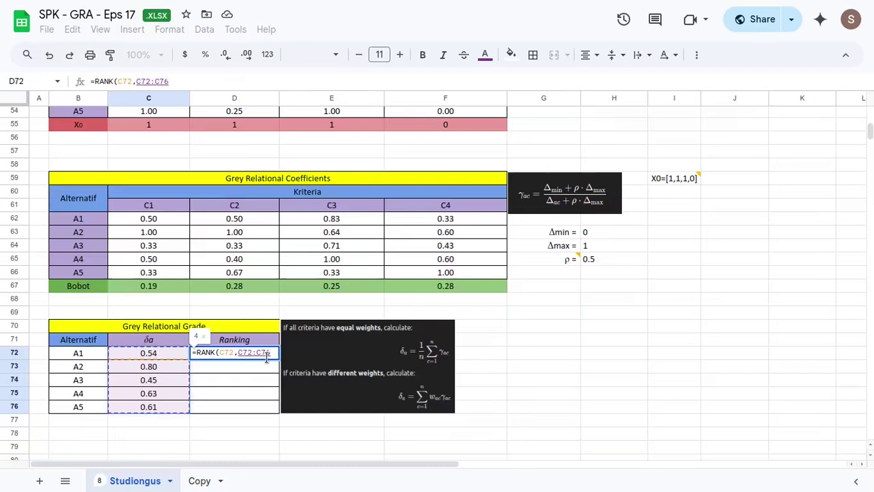
{"action": "key", "text": "F4"}
{"action": "type", "text": ","}
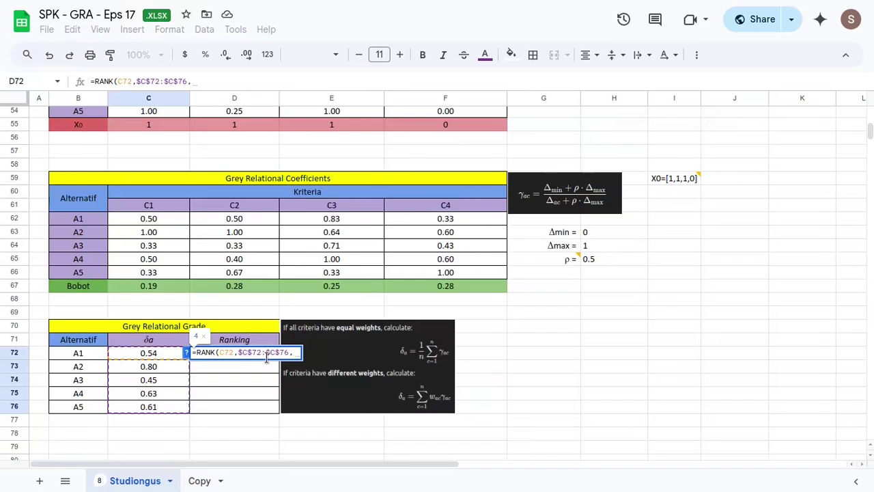
{"action": "type", "text": "0"}
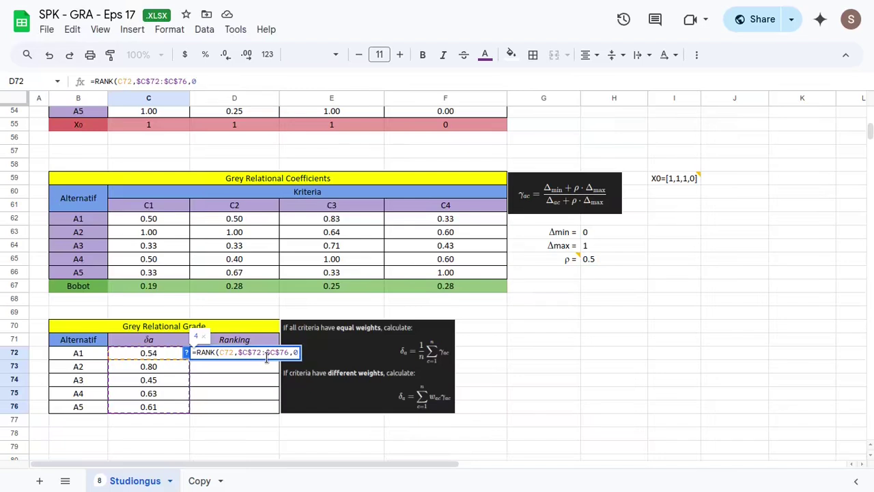
{"action": "key", "text": "Return"}
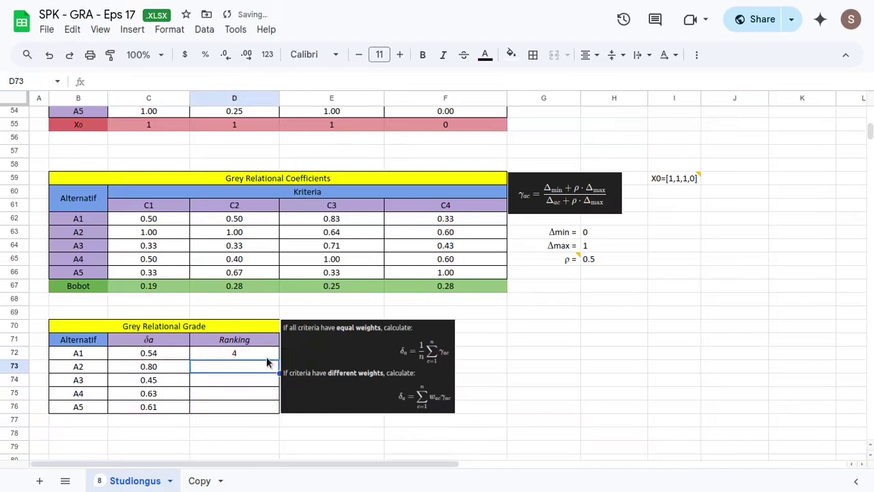
{"action": "key", "text": "Up"}
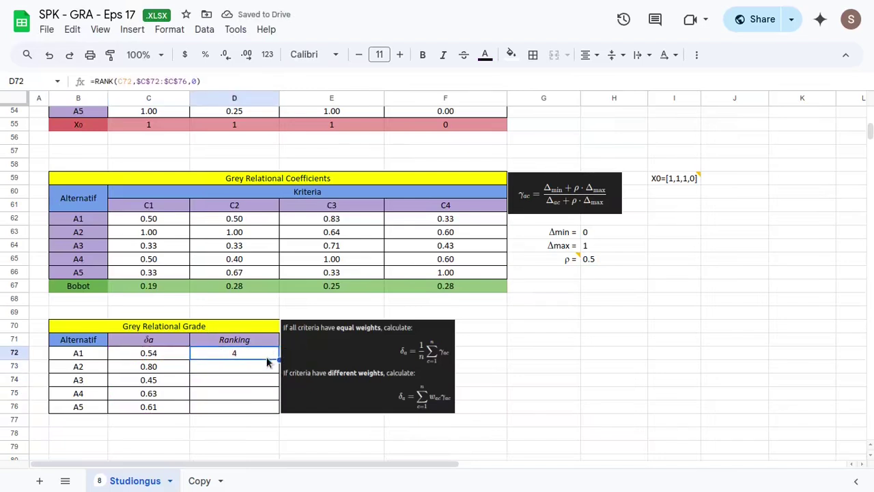
- Fill the D72 ranking formula down through D76 for all the alternatives
{"action": "key", "text": "shift+Down"}
{"action": "key", "text": "shift+Down"}
{"action": "key", "text": "shift+Down"}
{"action": "key", "text": "shift+Down"}
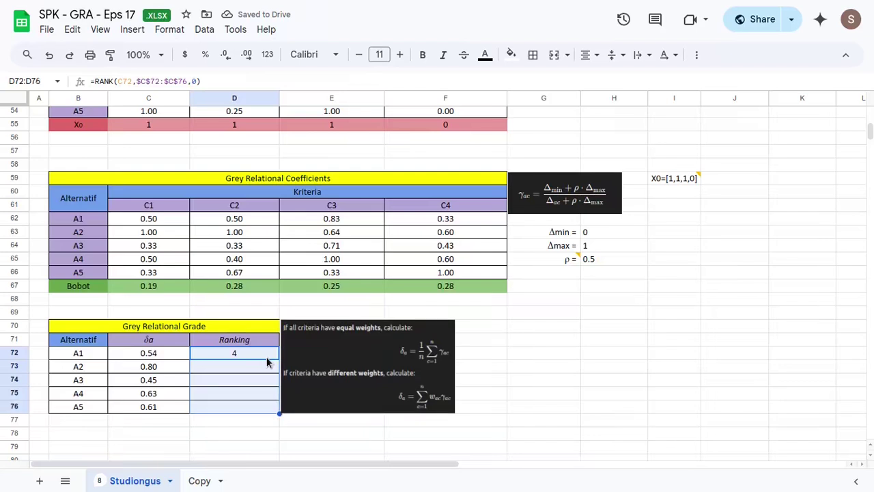
{"action": "key", "text": "ctrl+d"}
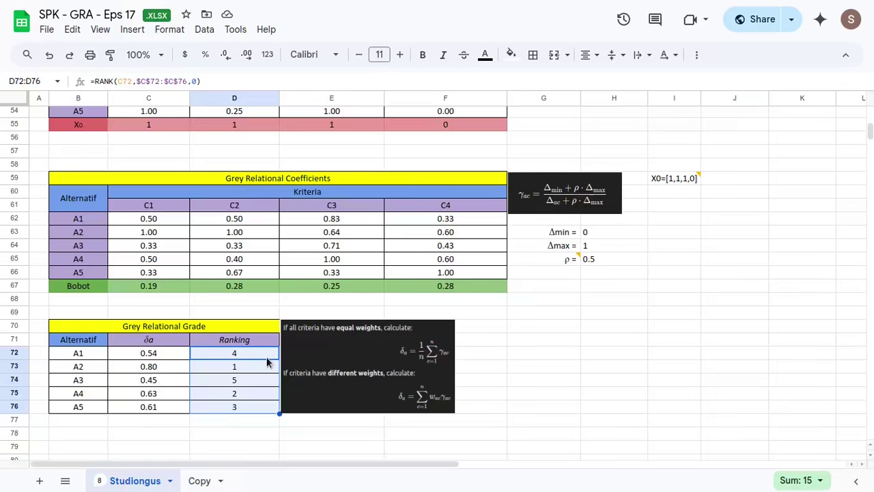
- Check the rankings in D72:D76 against the alternative codes and initial employee data to identify which employee is ranked best for promotion
{"action": "left_click", "coordinate": [264, 366]}
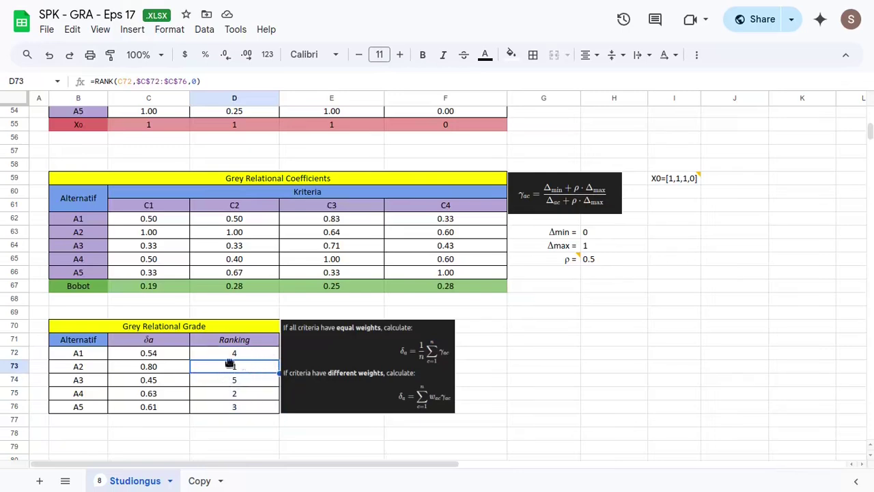
{"action": "scroll", "coordinate": [232, 373], "scroll_direction": "up", "scroll_amount": 10}
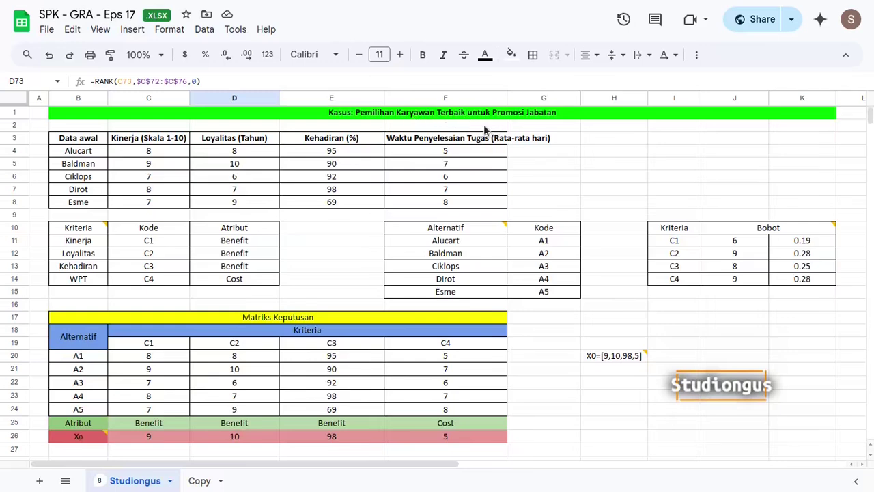
{"action": "scroll", "coordinate": [348, 319], "scroll_direction": "down", "scroll_amount": 13}
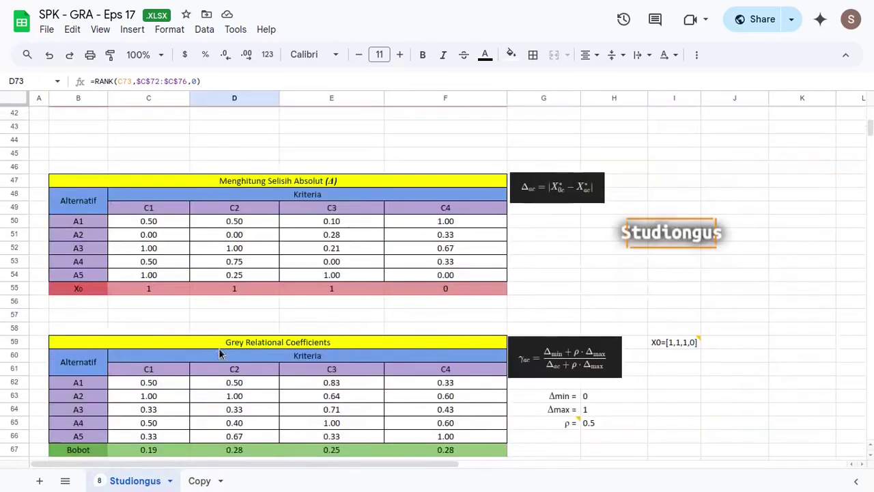
{"action": "scroll", "coordinate": [219, 353], "scroll_direction": "down", "scroll_amount": 4}
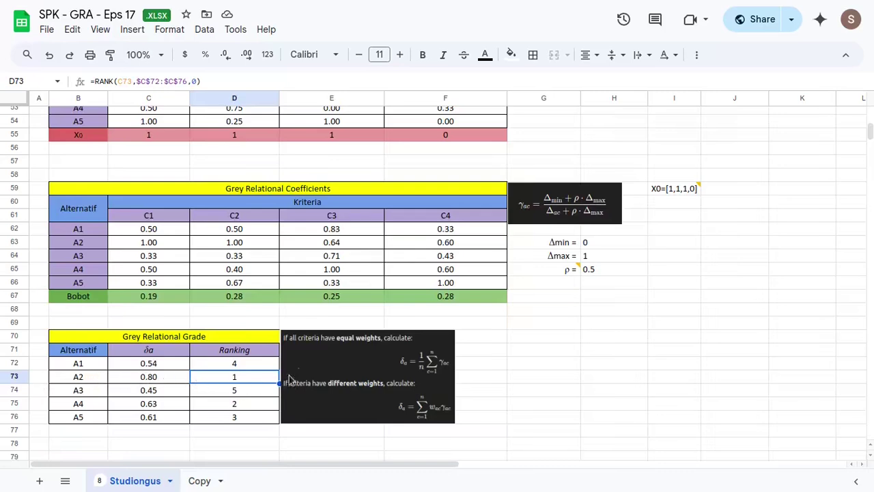
{"action": "scroll", "coordinate": [346, 288], "scroll_direction": "up", "scroll_amount": 15}
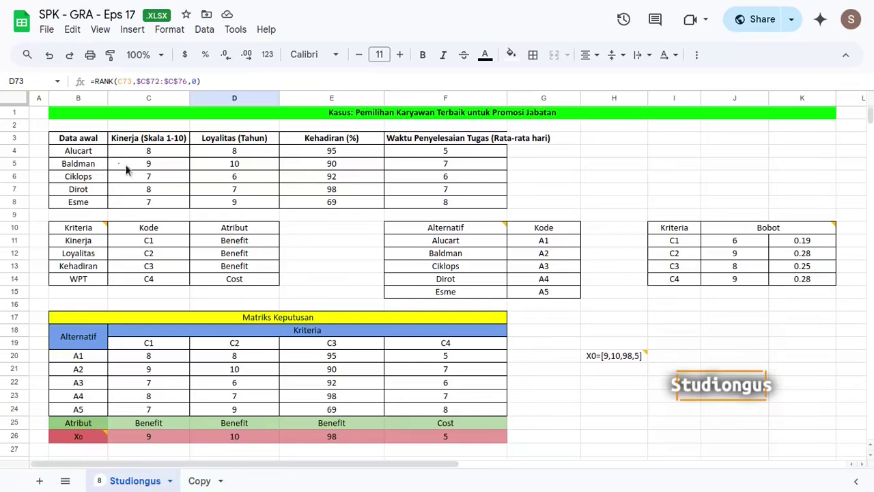
{"action": "left_click", "coordinate": [78, 167]}
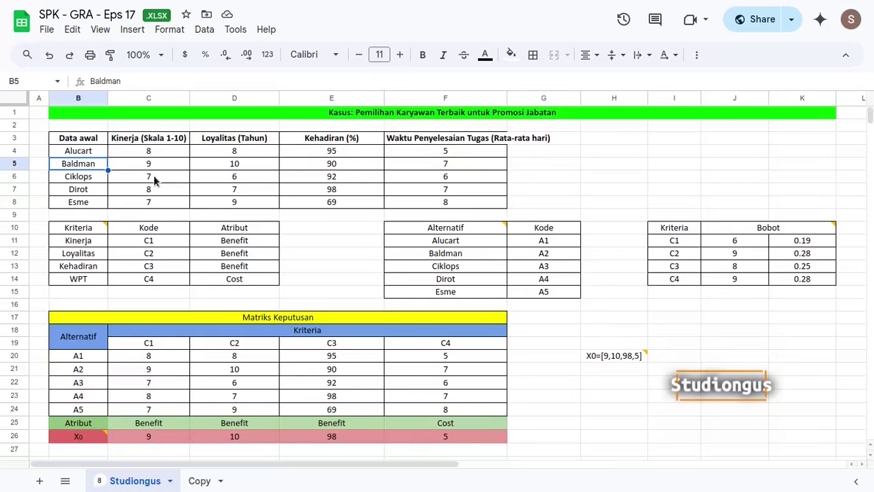
{"action": "scroll", "coordinate": [300, 218], "scroll_direction": "down", "scroll_amount": 13}
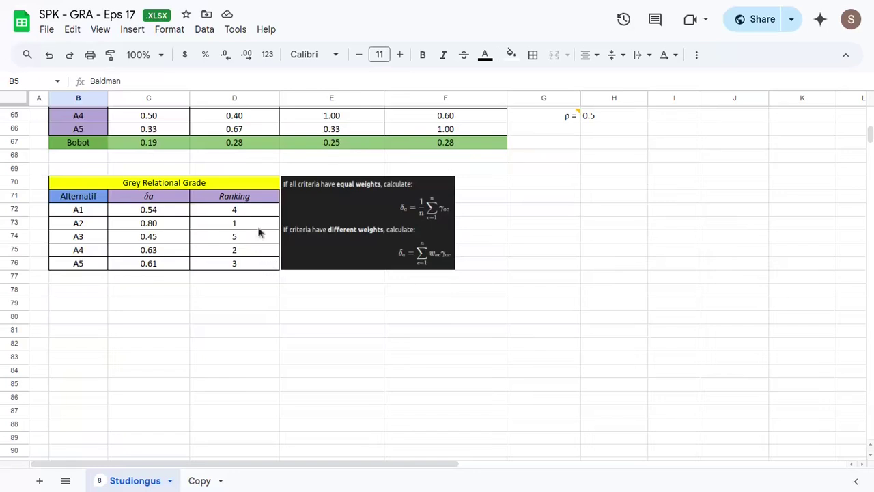
{"action": "left_click", "coordinate": [228, 189]}
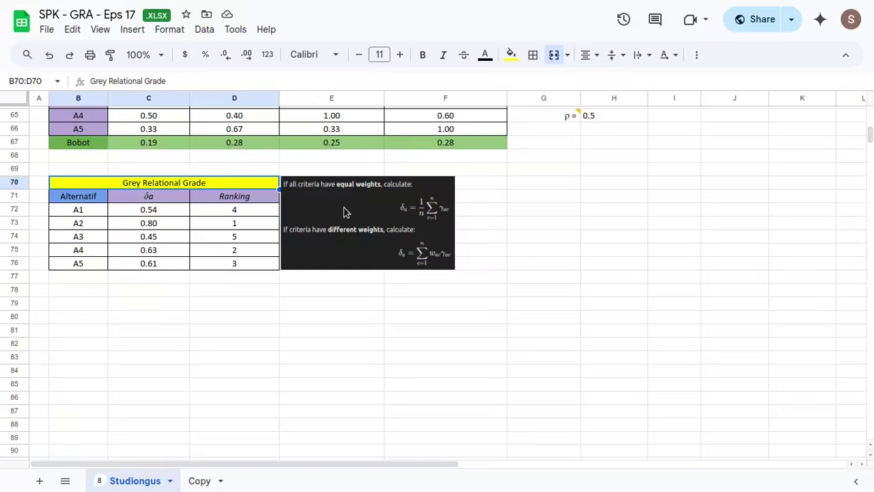
{"action": "key", "text": "alt+Tab"}
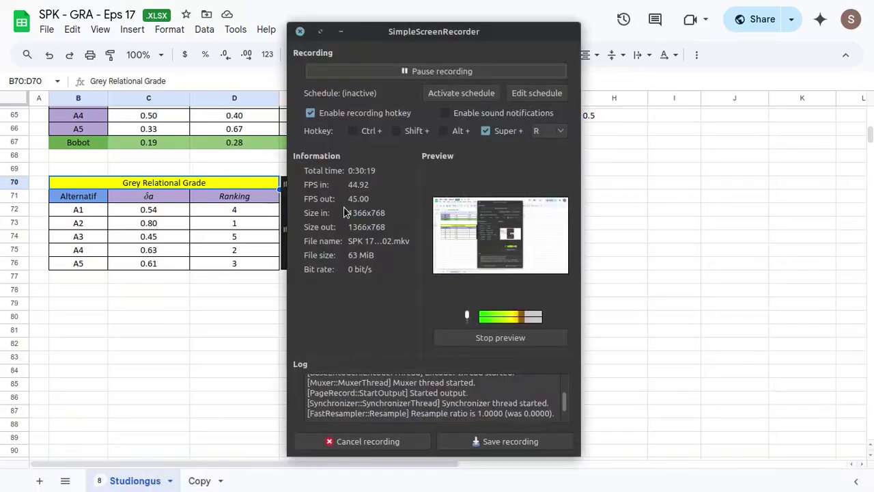